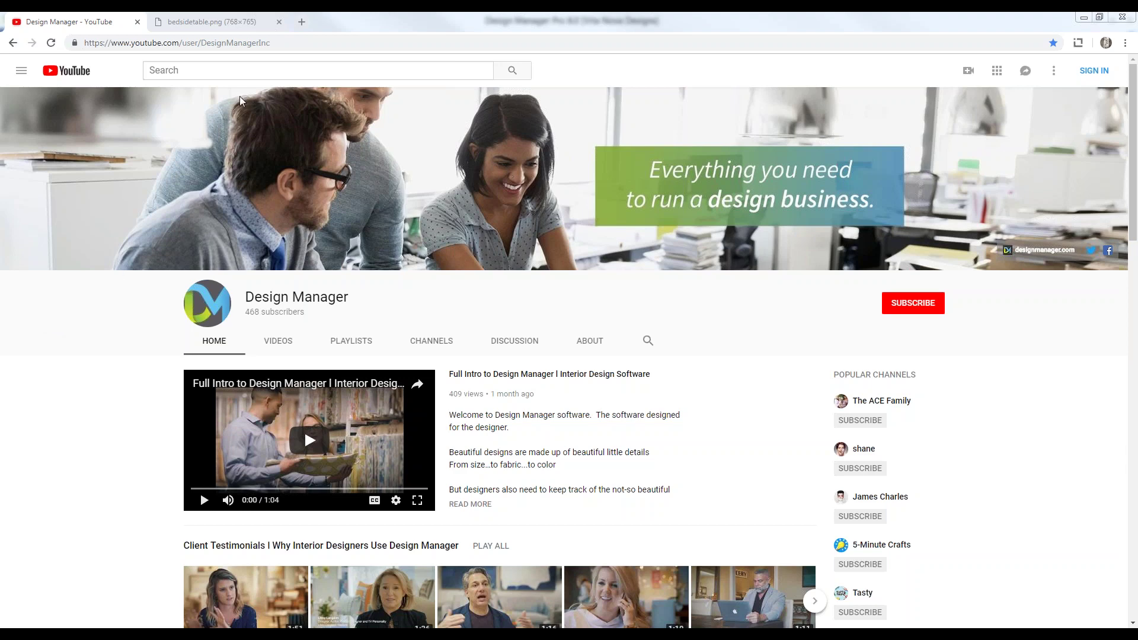
Step: Select the channel name in the address bar and scroll the Design Manager channel down to Accounting Courses
left_click_drag(201, 42, 271, 43)
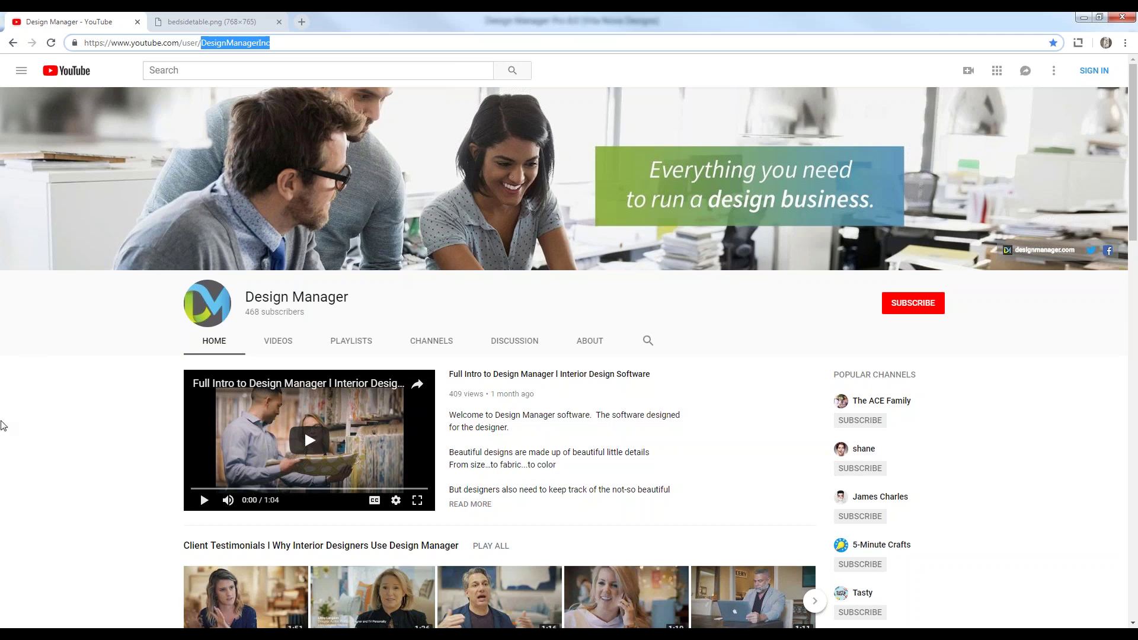
scroll(87, 345, "down", 3)
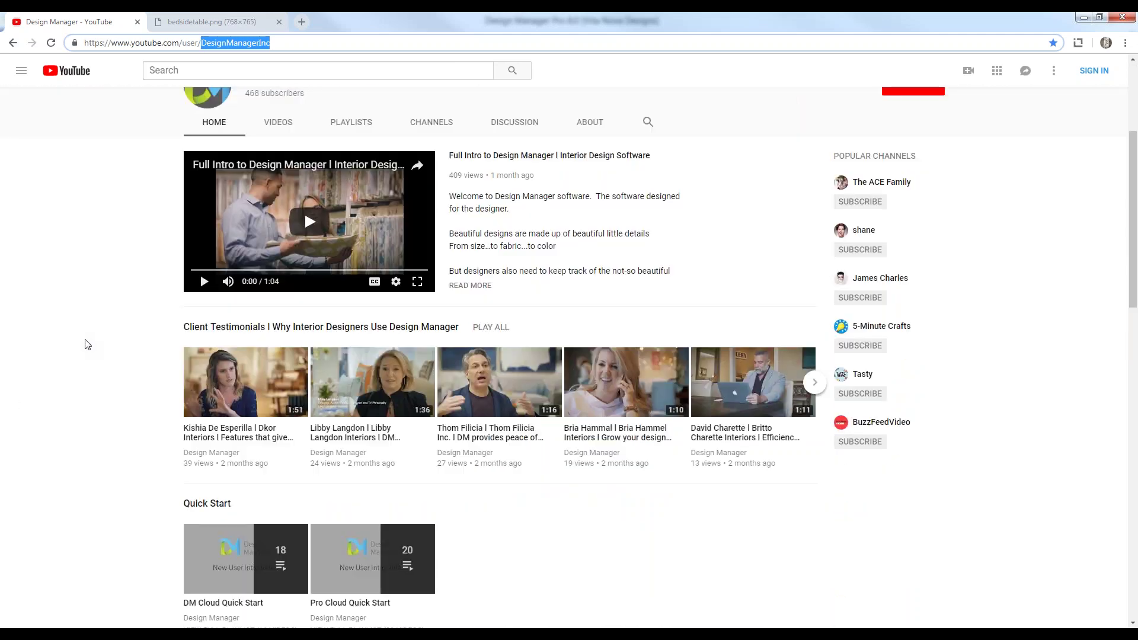
scroll(87, 344, "down", 3)
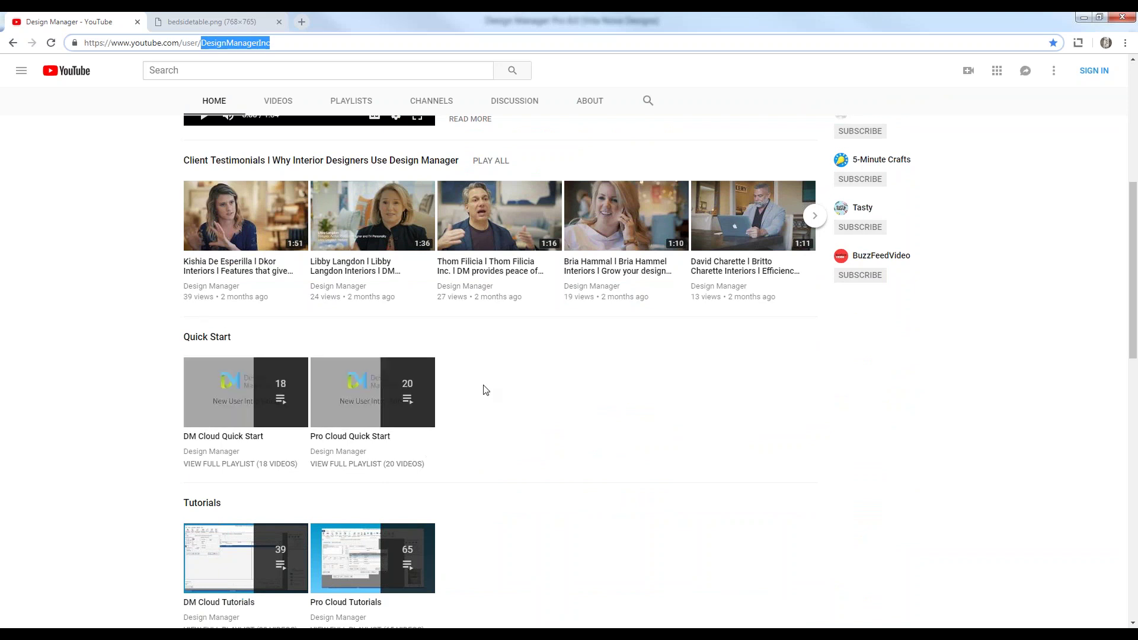
scroll(482, 389, "down", 3)
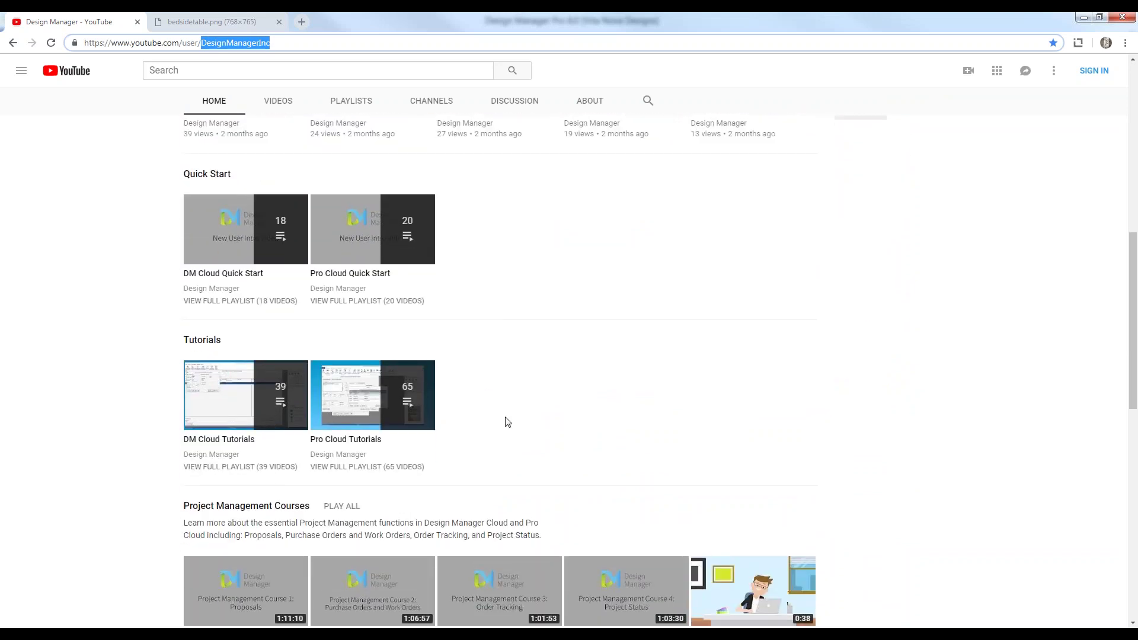
scroll(660, 370, "down", 2)
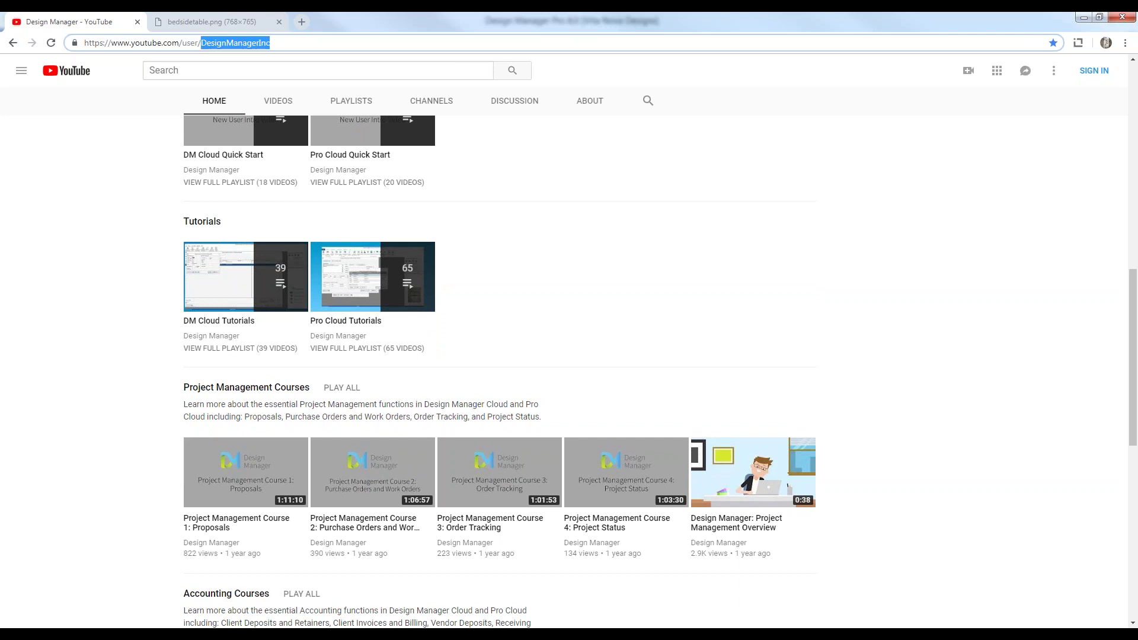
scroll(150, 372, "down", 1)
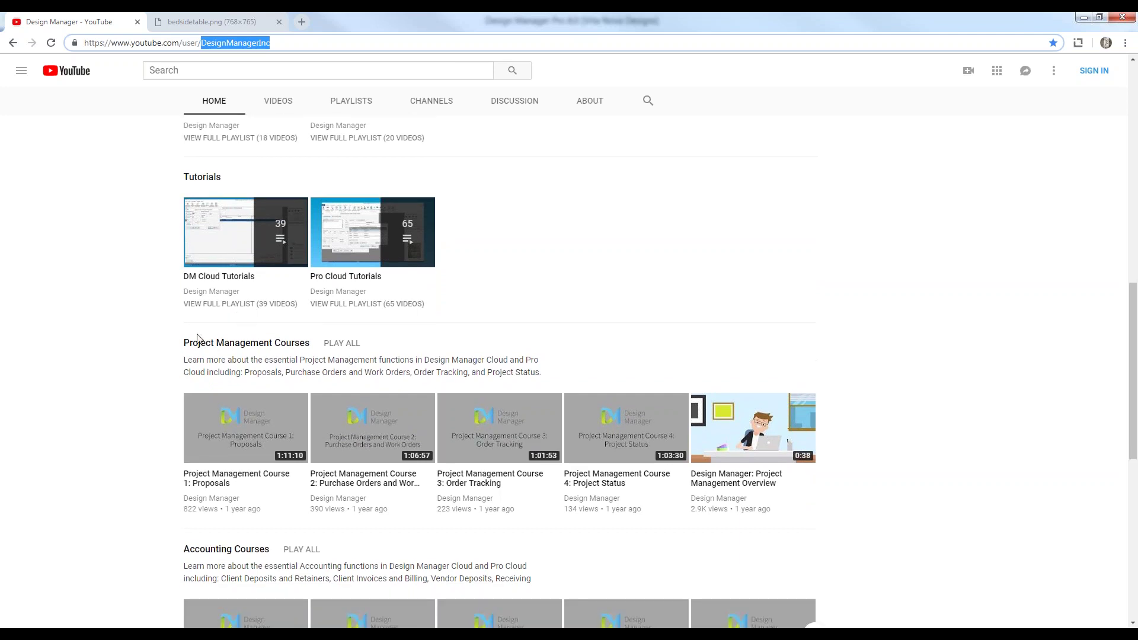
scroll(205, 493, "down", 3)
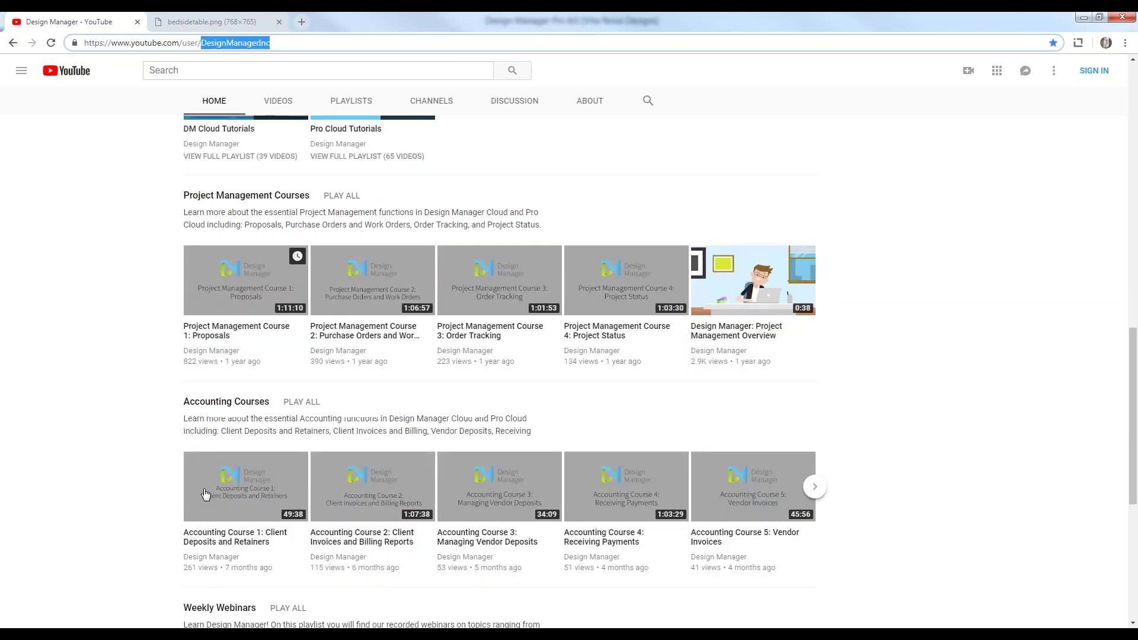
scroll(132, 323, "down", 5)
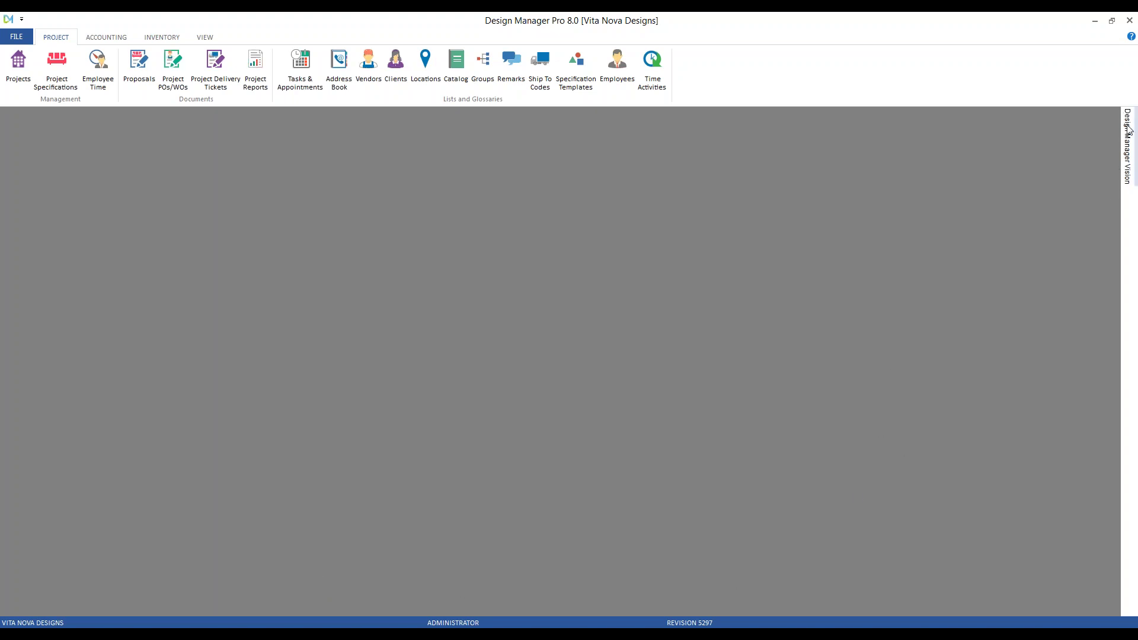
Step: Slide out the Design Manager Vision panel with its Cash, Receivable and Payable balances
mouse_move(1129, 127)
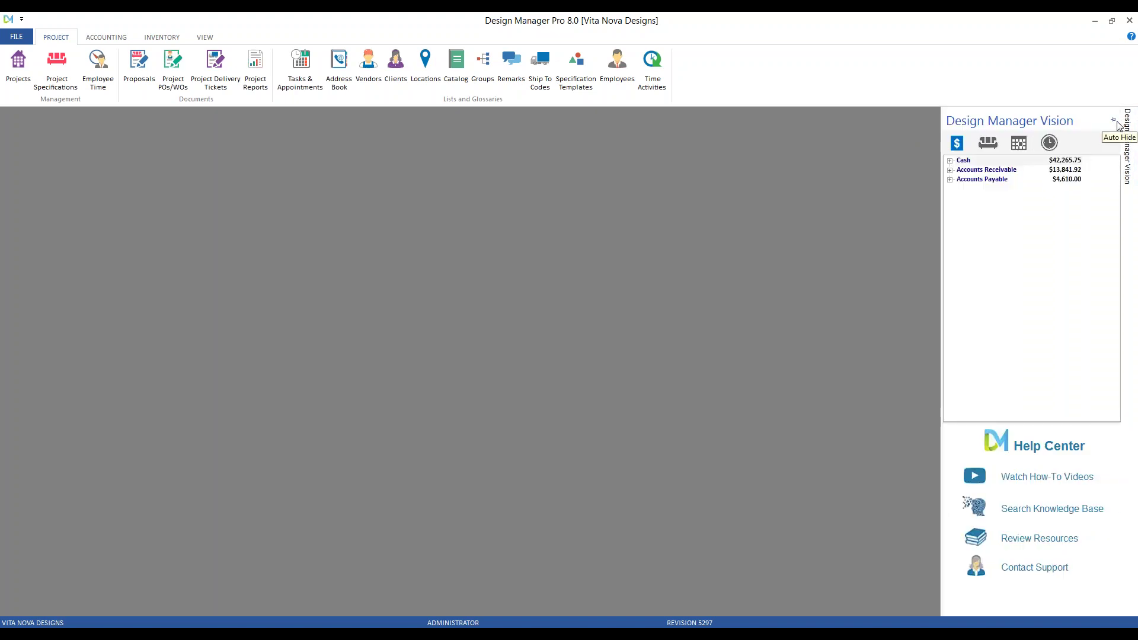
Step: Pin the Vision panel docked open, then launch the Design Manager how-to videos on YouTube
left_click(1114, 121)
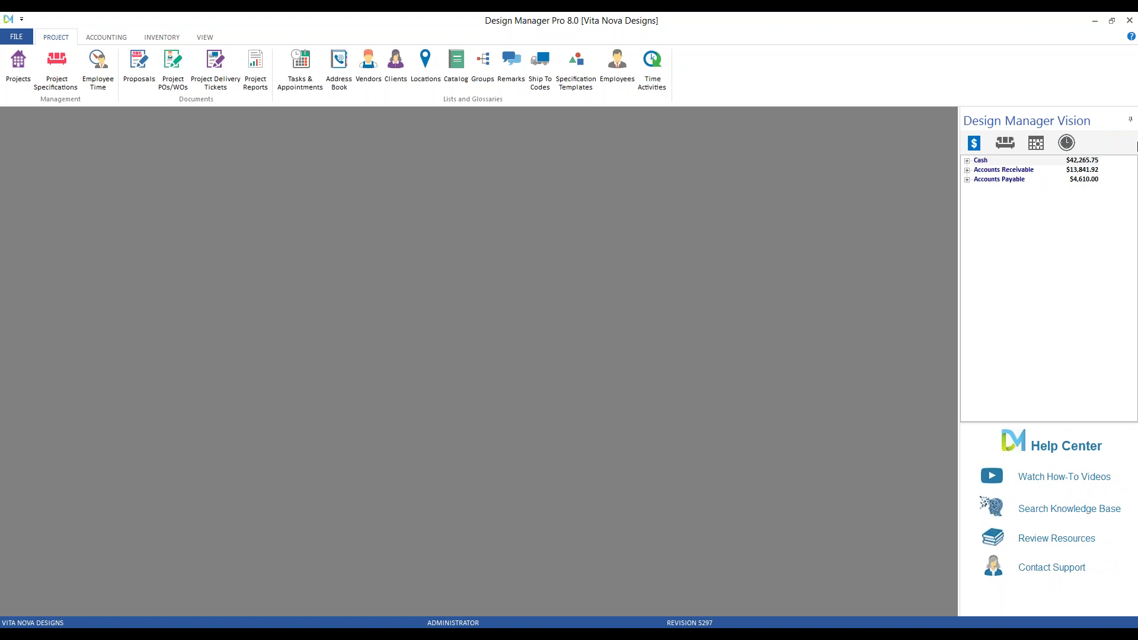
left_click(1131, 120)
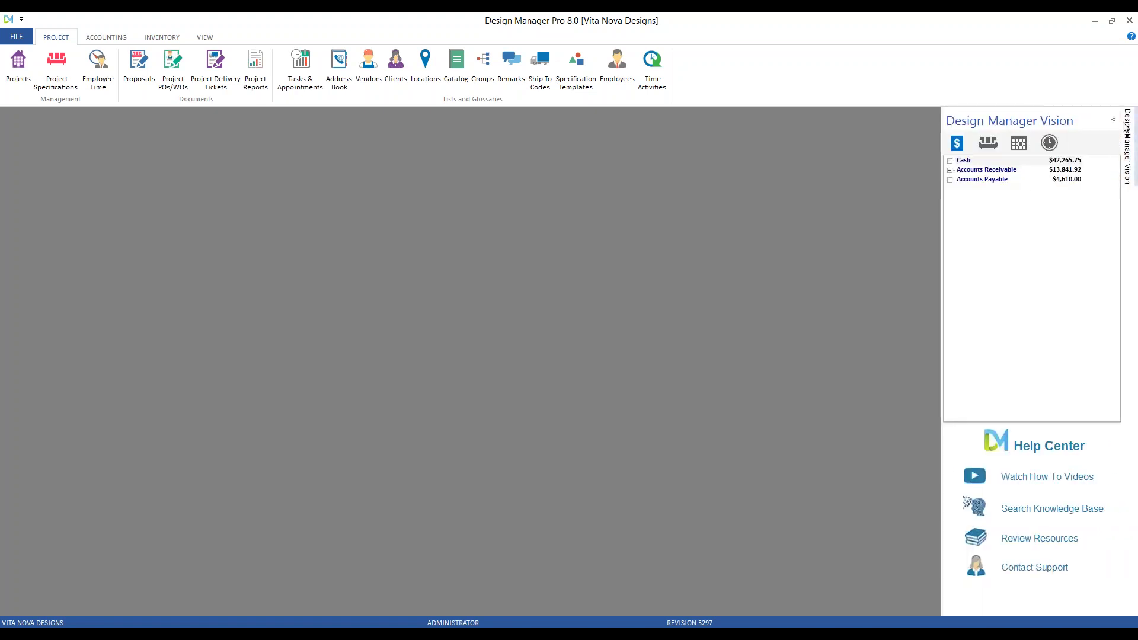
left_click(1114, 121)
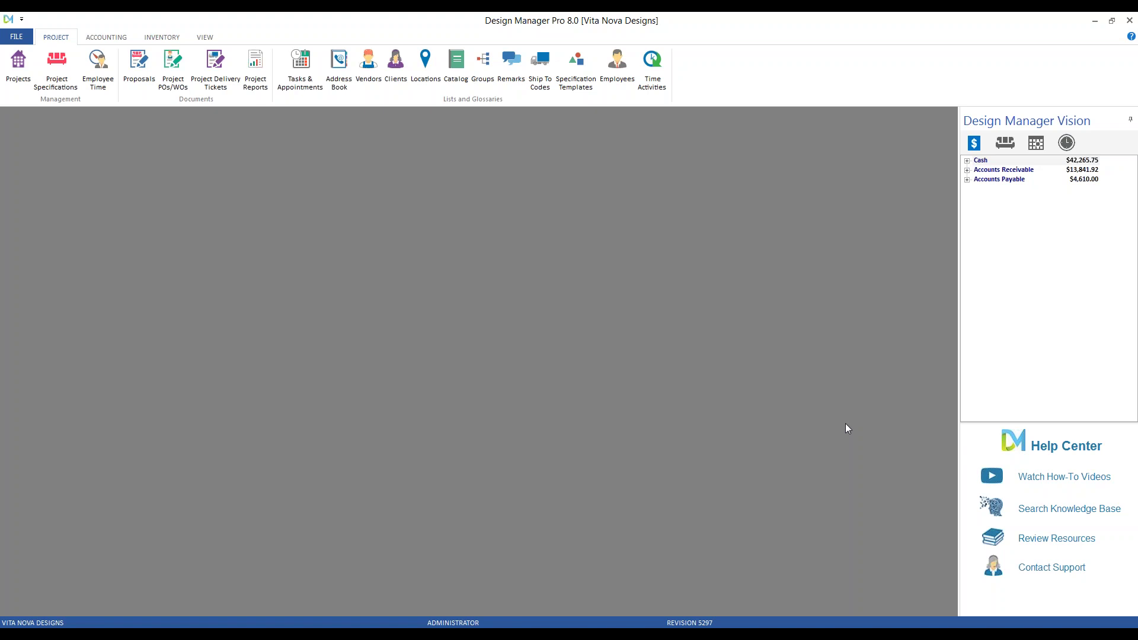
left_click(1027, 477)
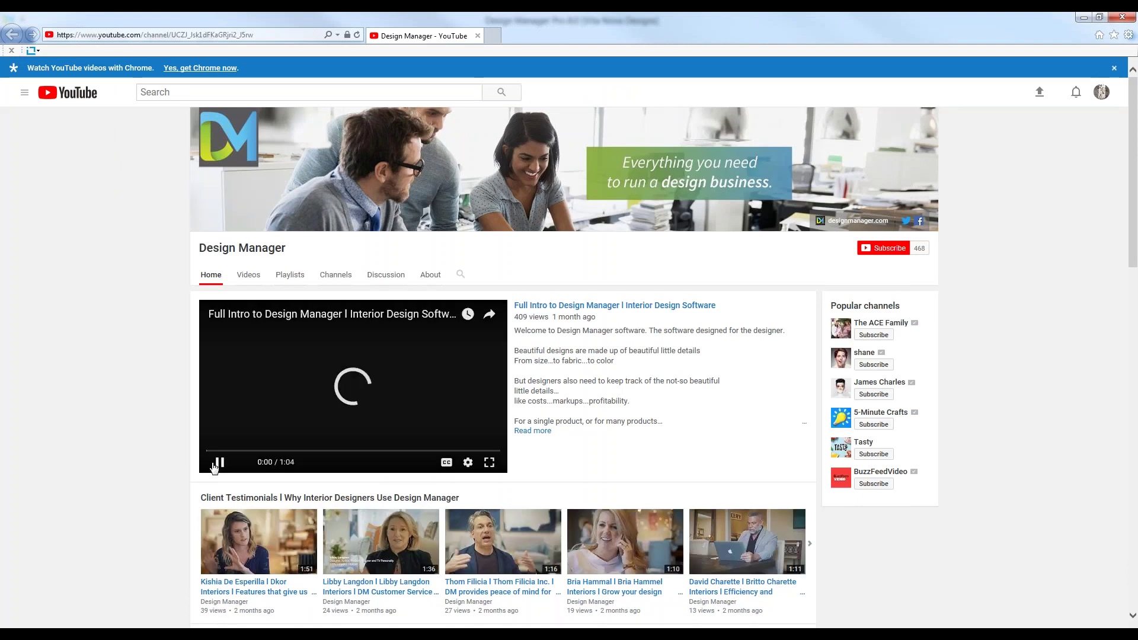
Step: Minimize the browser, open the Knowledge Base support home, and minimize it again
left_click(1083, 17)
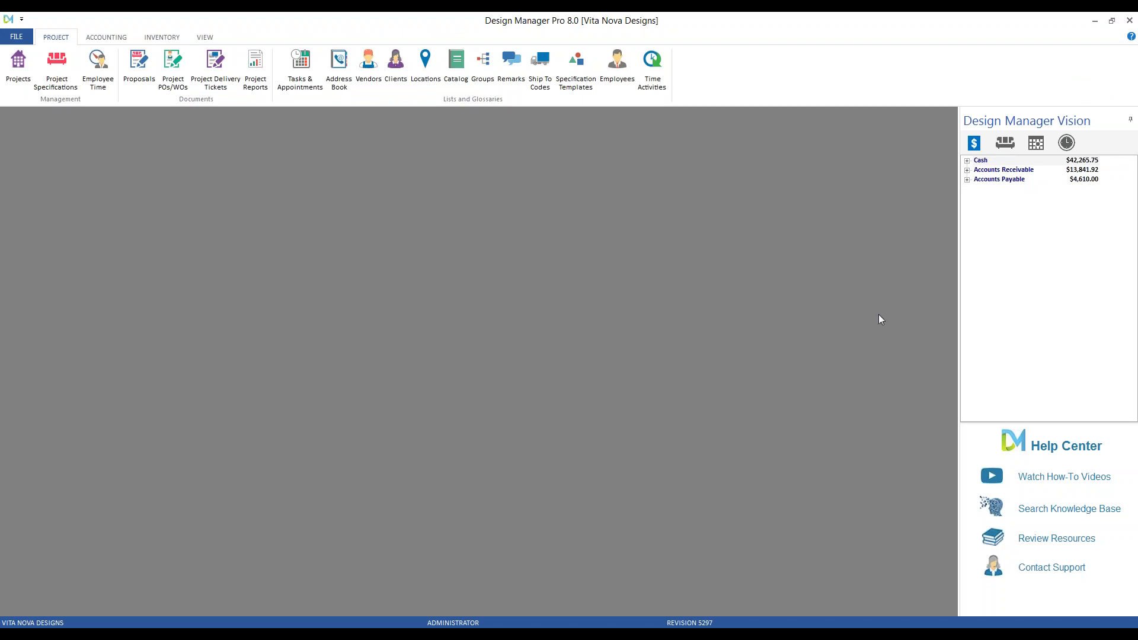
left_click(1052, 509)
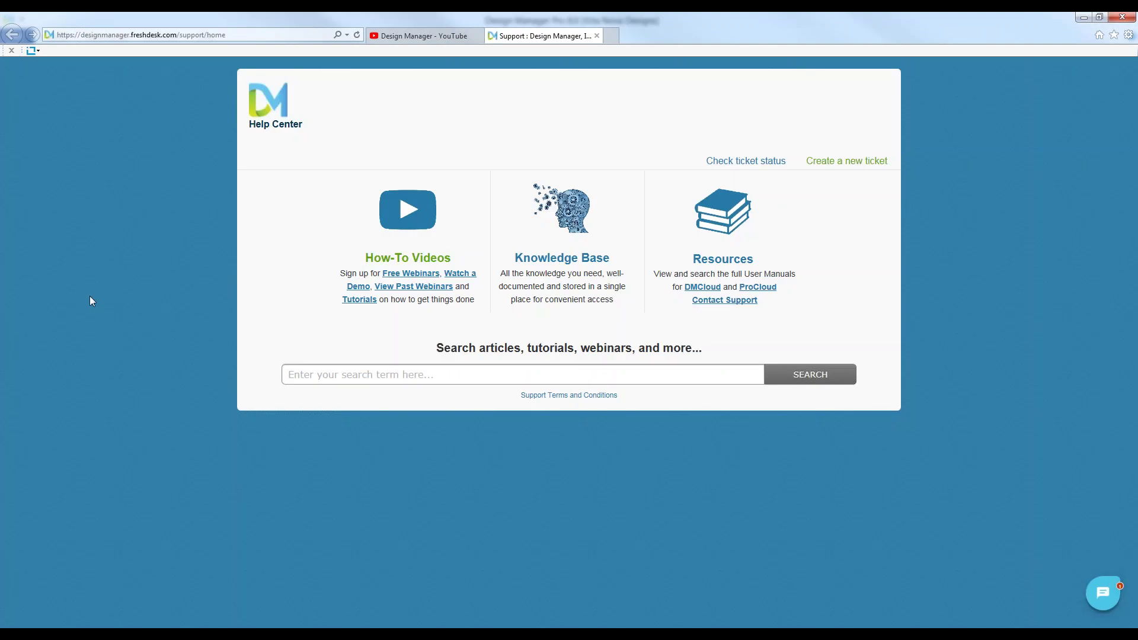
left_click(1088, 19)
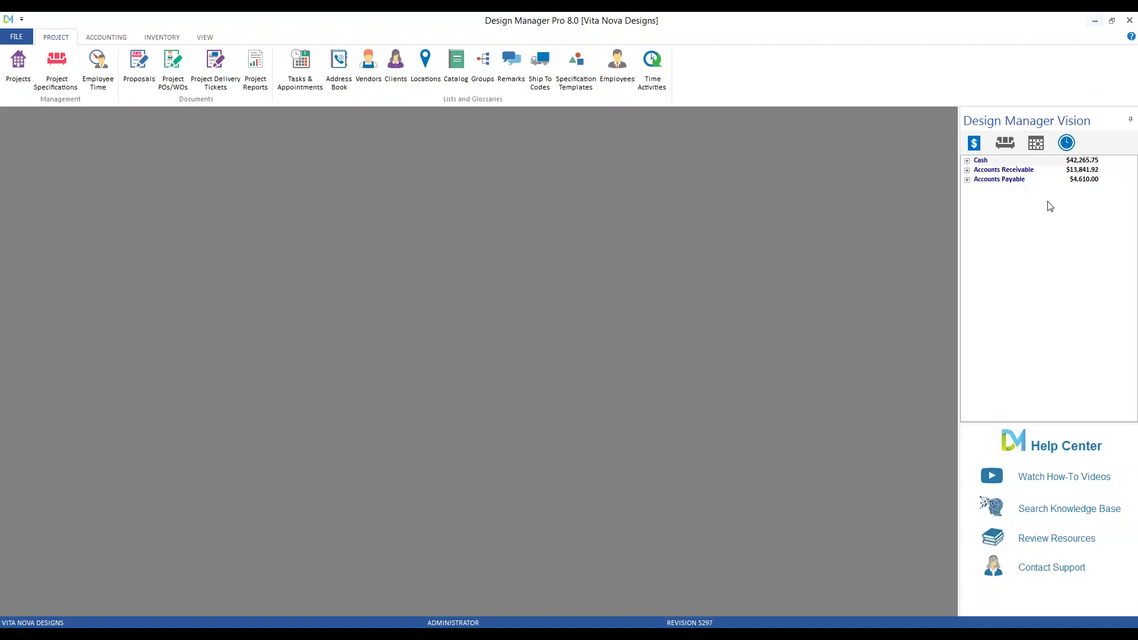
Step: Open the Resources page and the new support-ticket form, minimizing the browser after each
left_click(1046, 538)
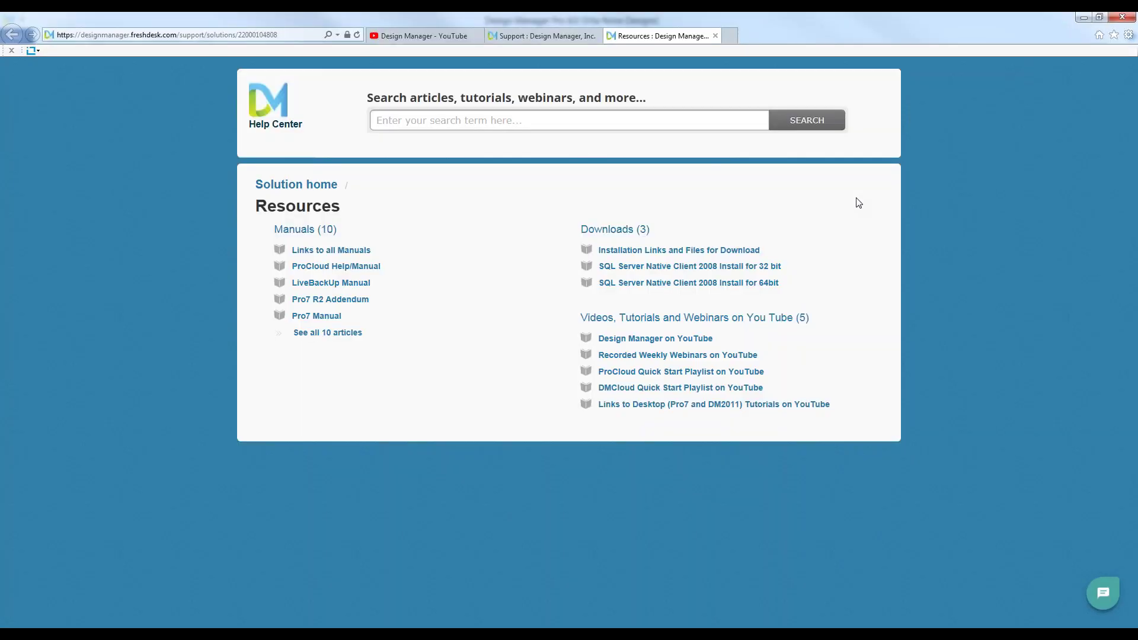
left_click(1083, 18)
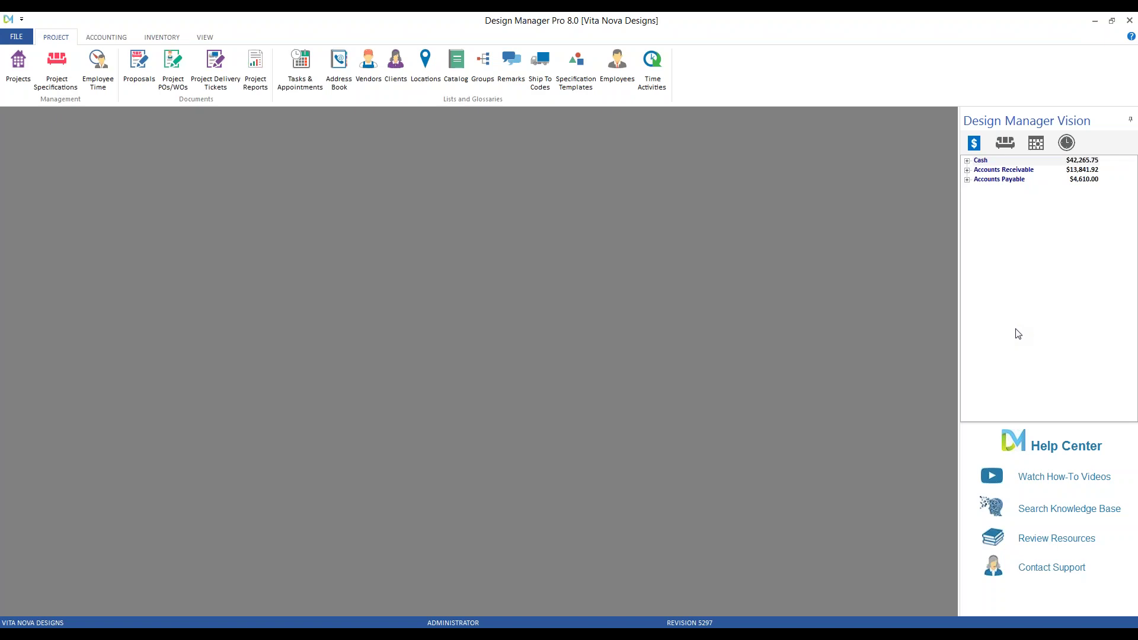
left_click(1043, 568)
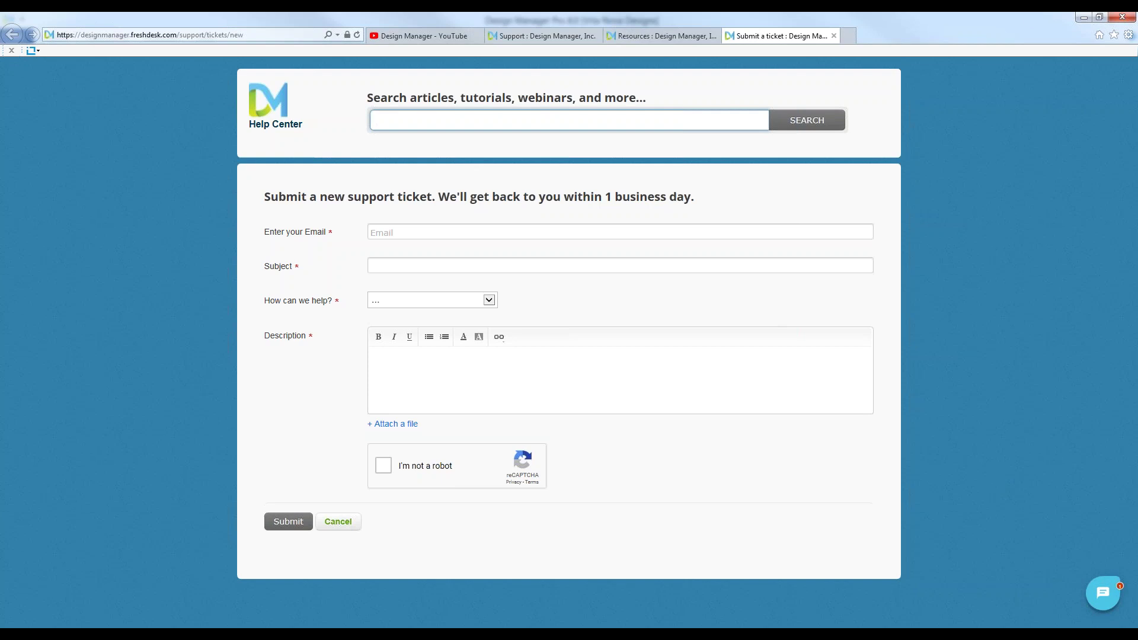
left_click(1086, 19)
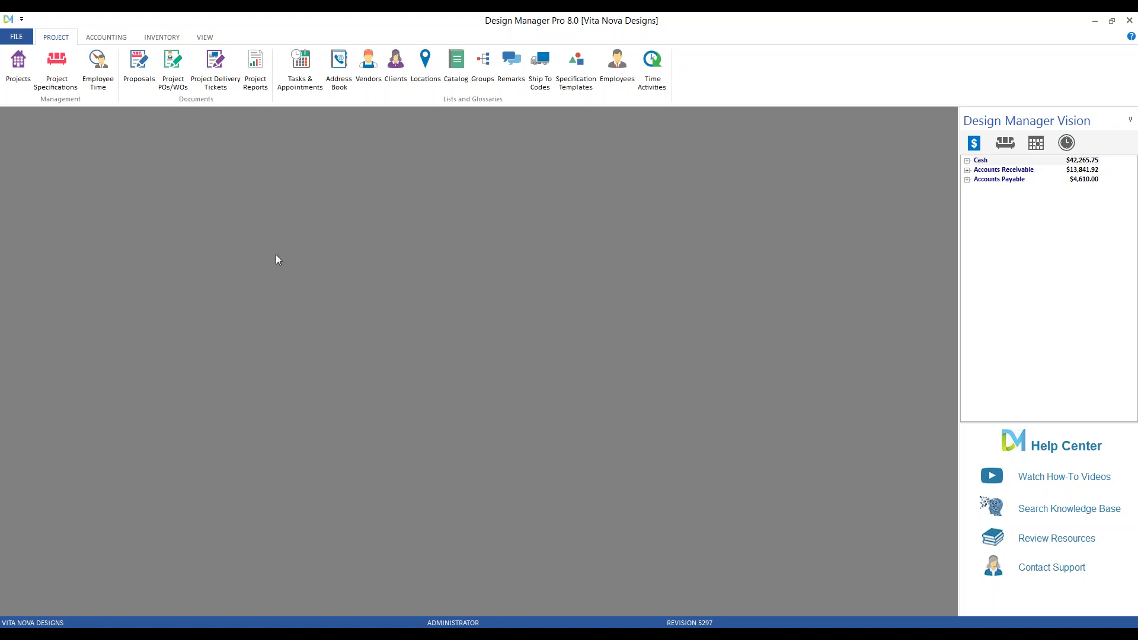
Step: Open Specifications for Hilson Pocono Home [HIL01] and step through items 0008 to 0012
left_click(57, 66)
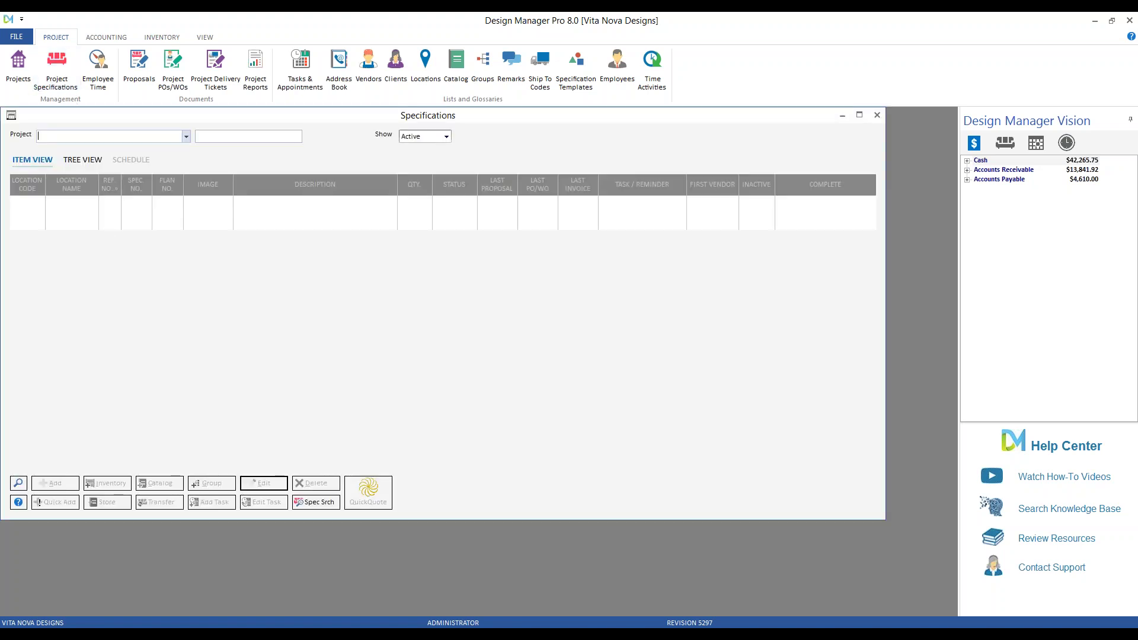
type("hil")
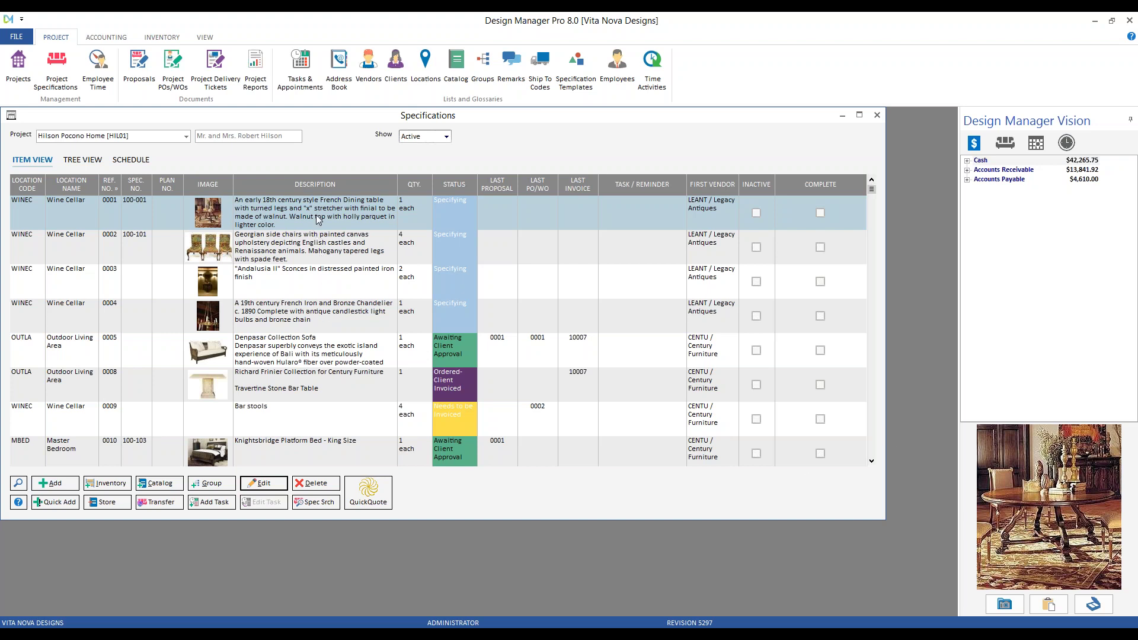
key("Down")
key("Down")
key("Down")
key("Down")
key("Down")
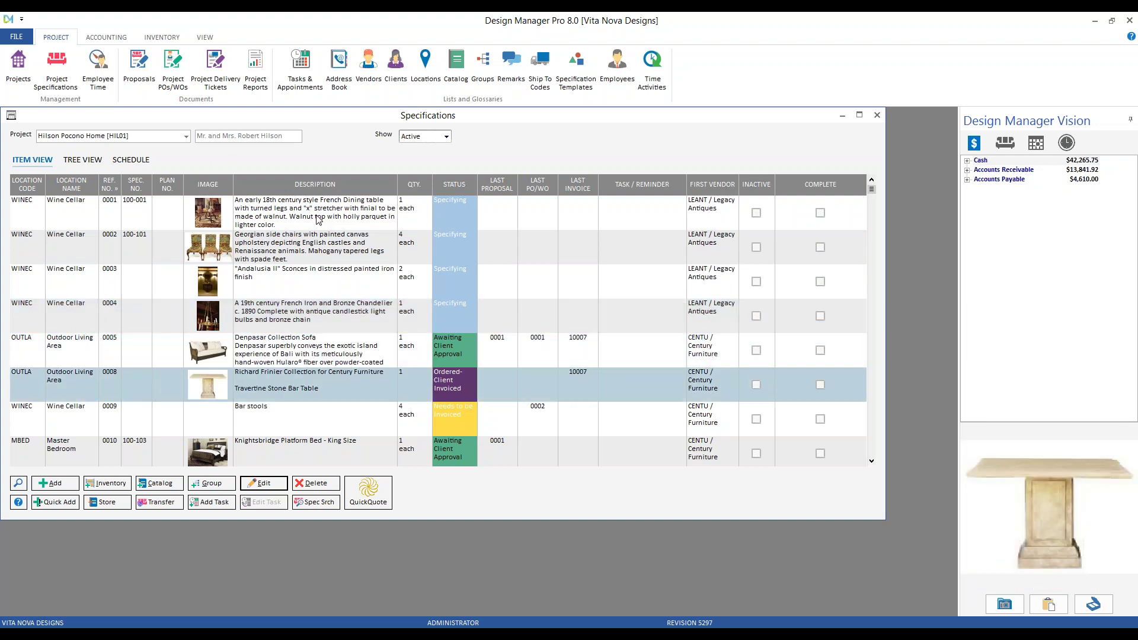
key("Down")
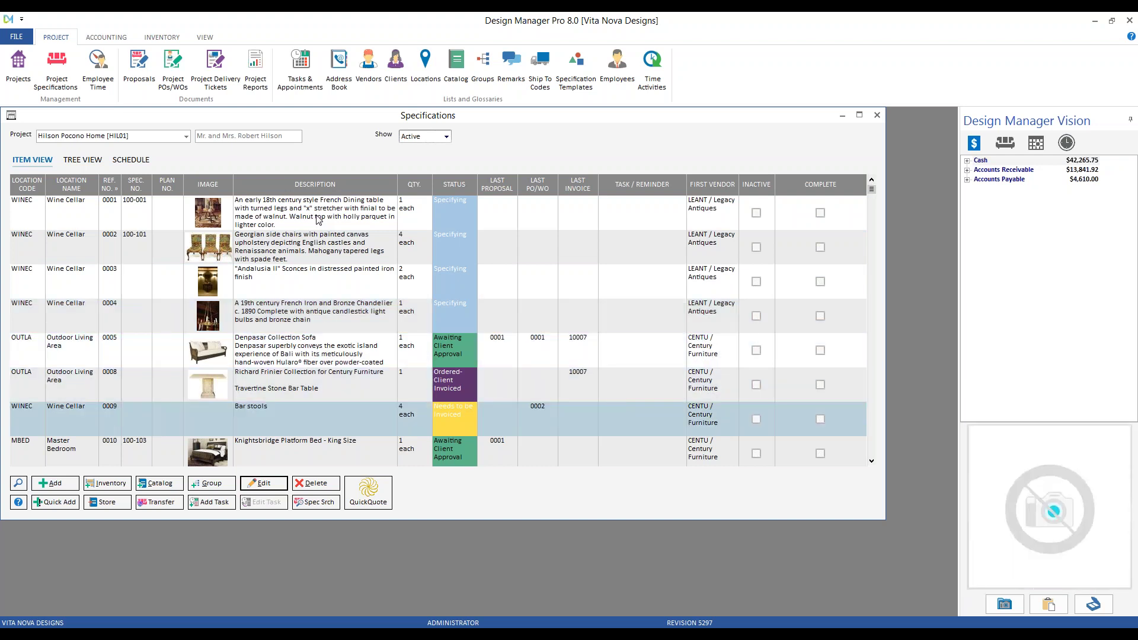
key("Down")
key("Down")
key("Down")
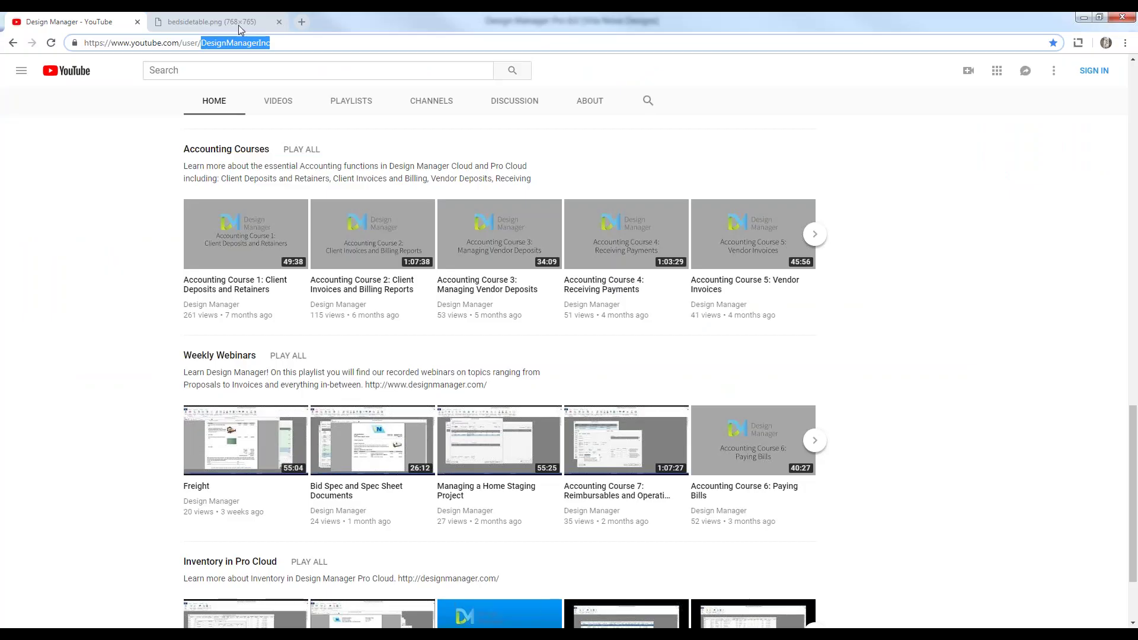
Step: Copy the bedside table image from the browser and return to Design Manager
left_click(217, 22)
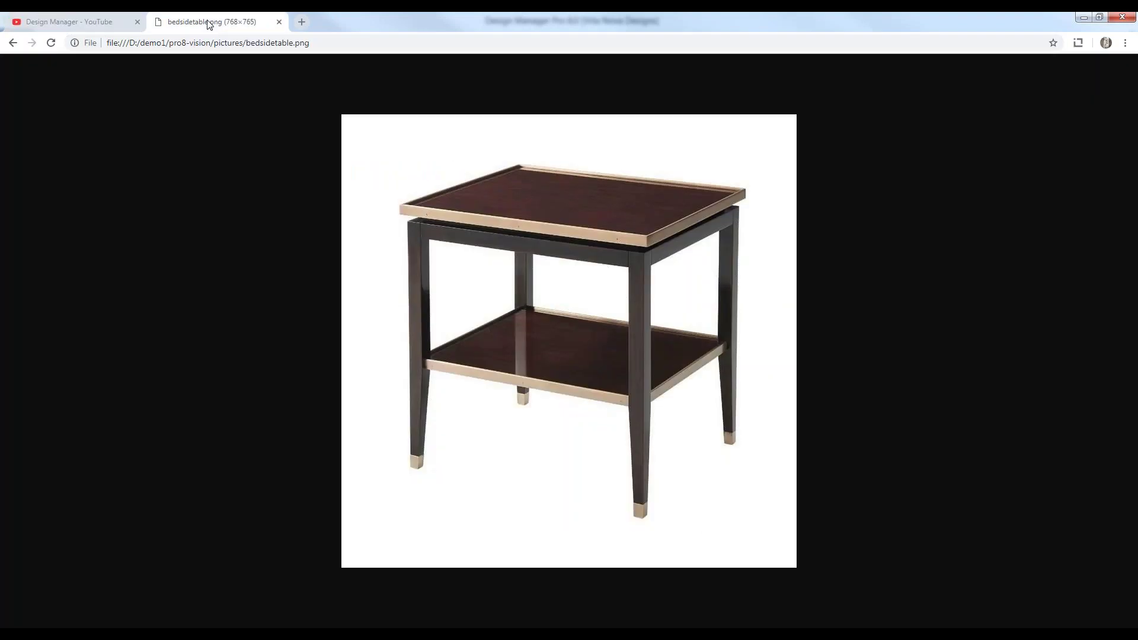
right_click(525, 304)
left_click(551, 337)
left_click(111, 26)
left_click(1084, 17)
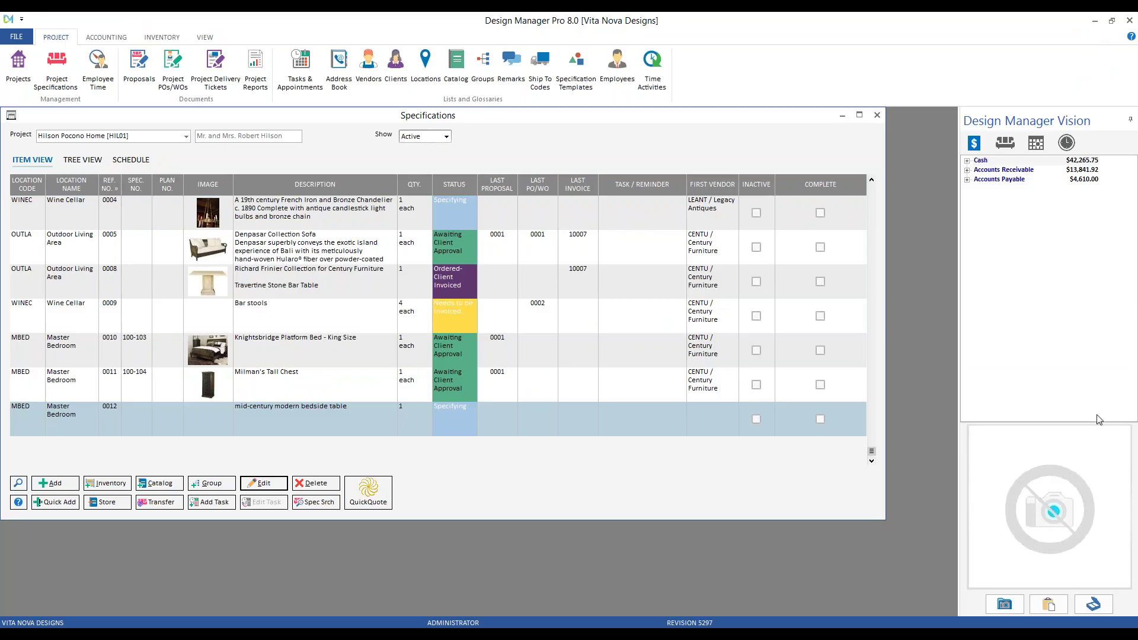
Step: Paste the bedside table picture onto item 0012, accept it, and close Specifications
left_click(1049, 603)
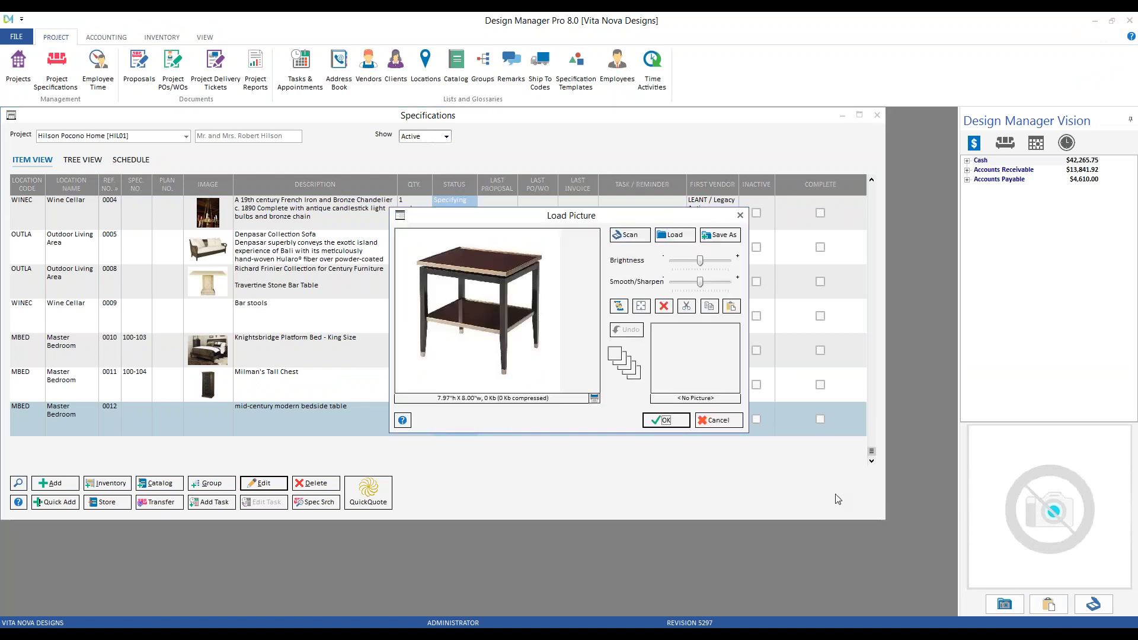
left_click(665, 420)
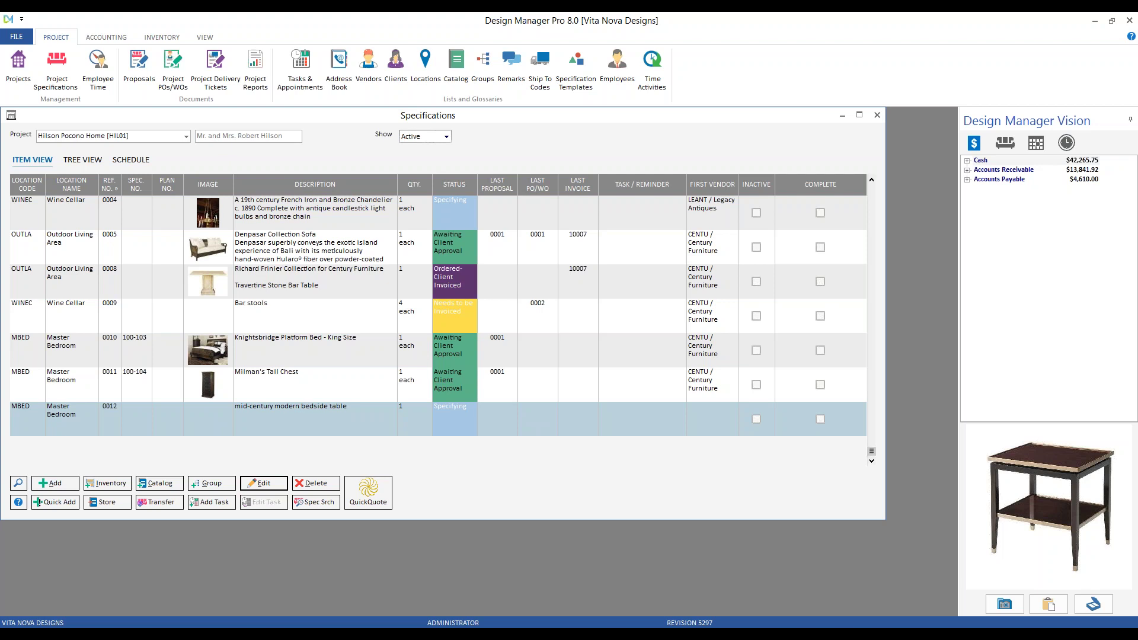
left_click(877, 115)
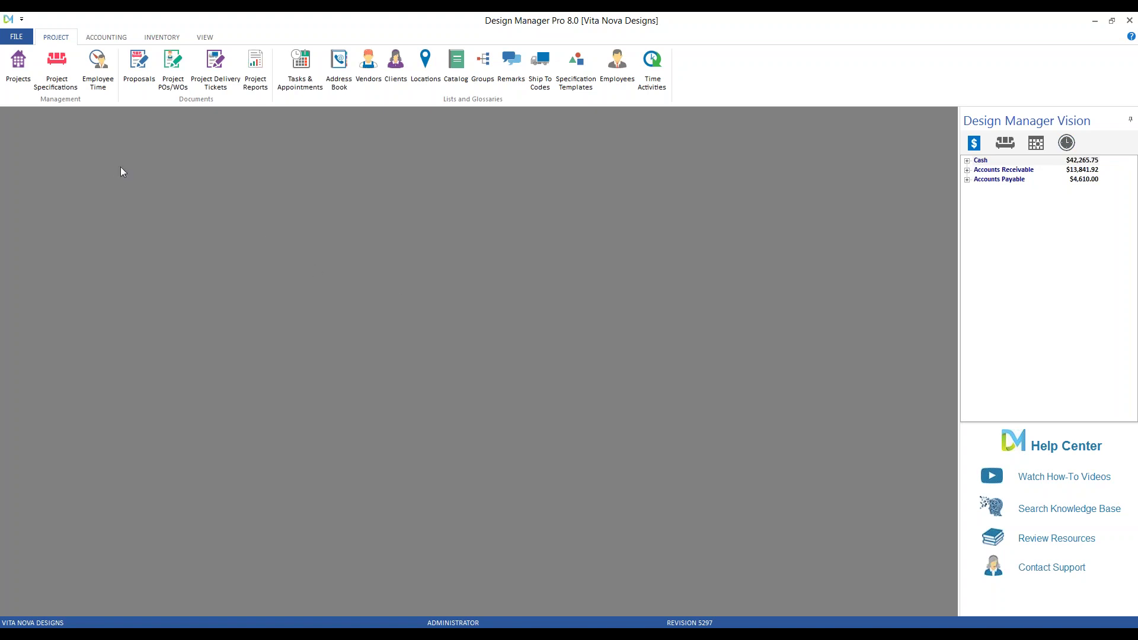
Step: Open Company Information and Settings from the FILE menu
left_click(19, 42)
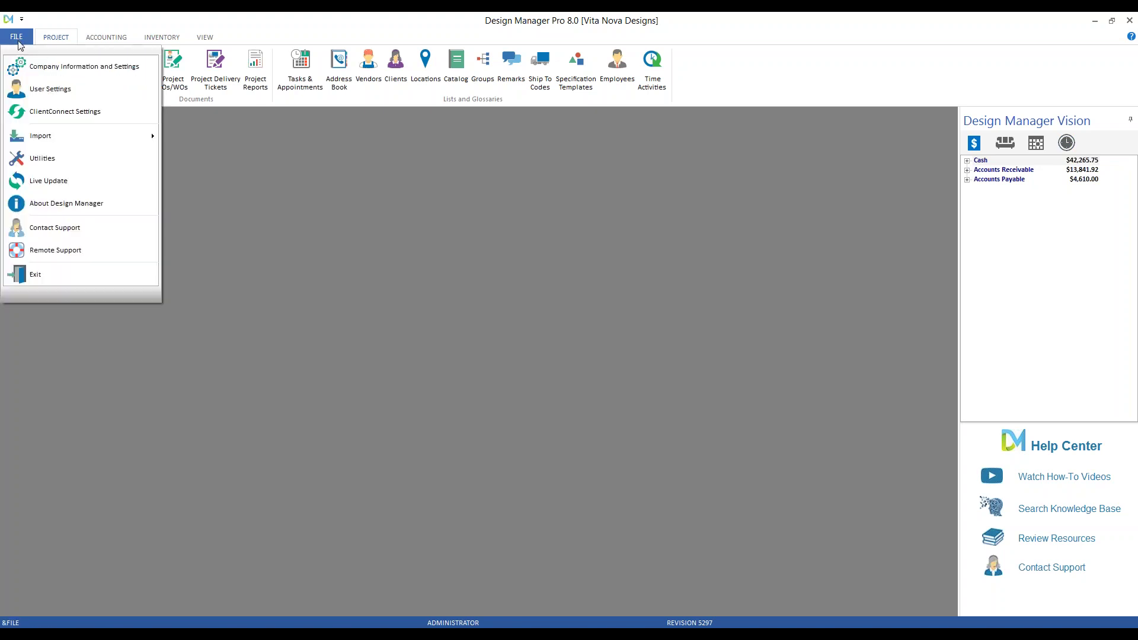
left_click(99, 70)
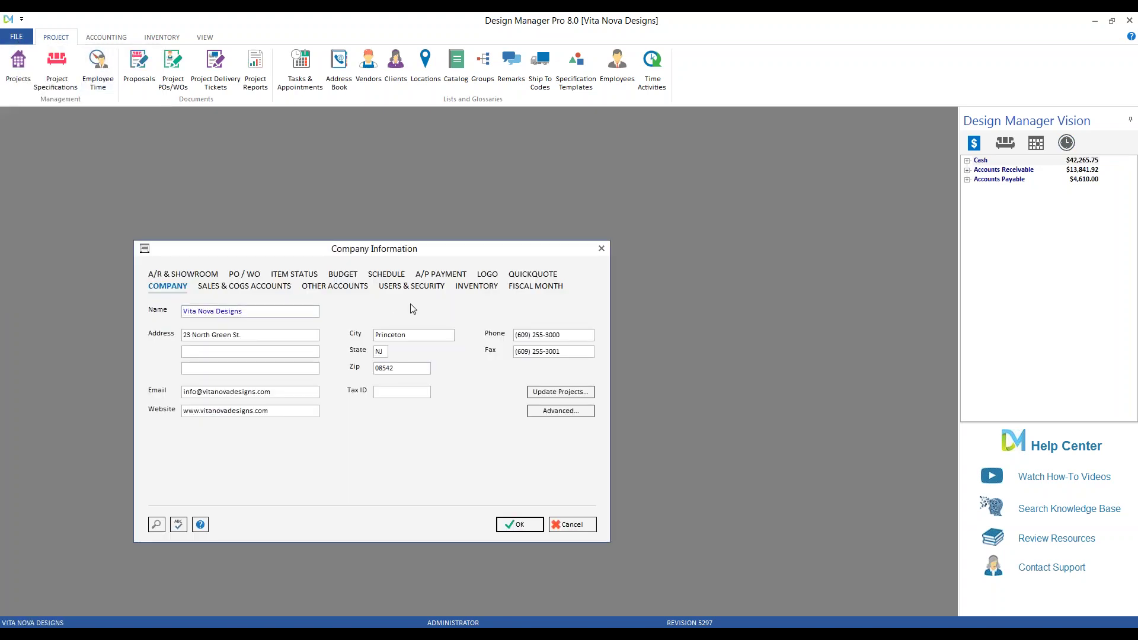
Step: Inspect user DM2's File > Design Manager Vision permissions, then cancel out of both dialogs
left_click(416, 289)
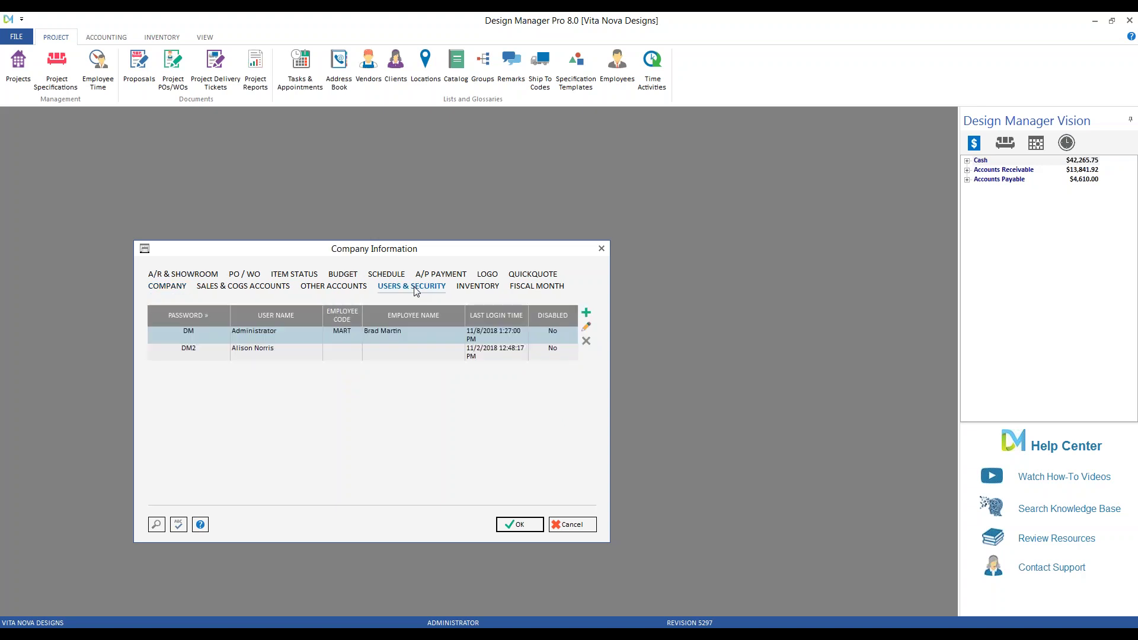
double_click(248, 354)
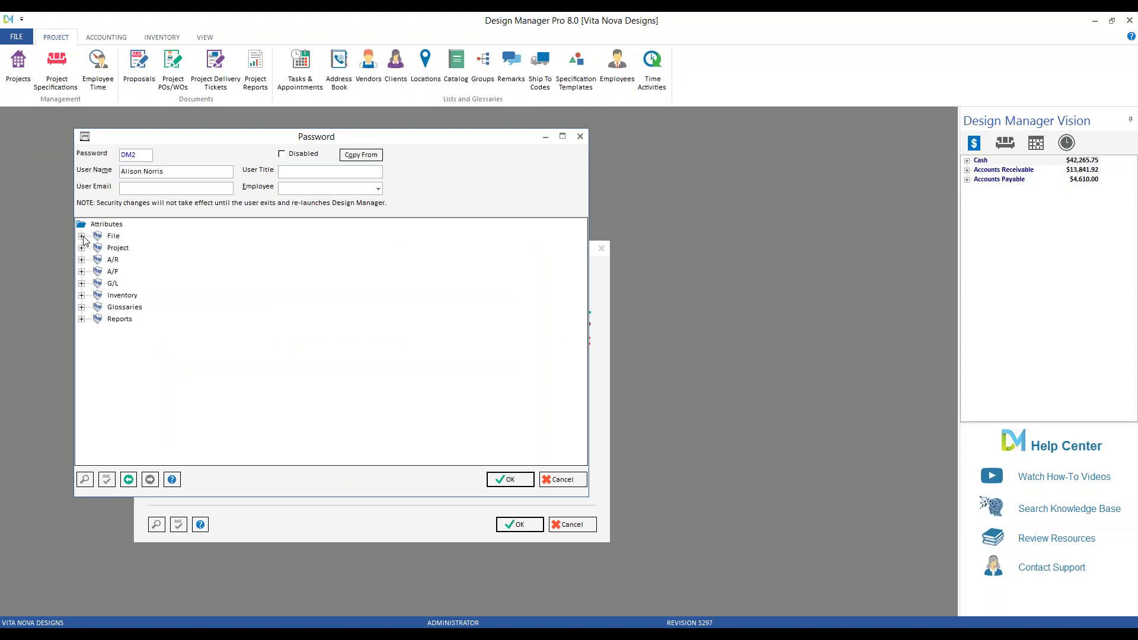
left_click(81, 236)
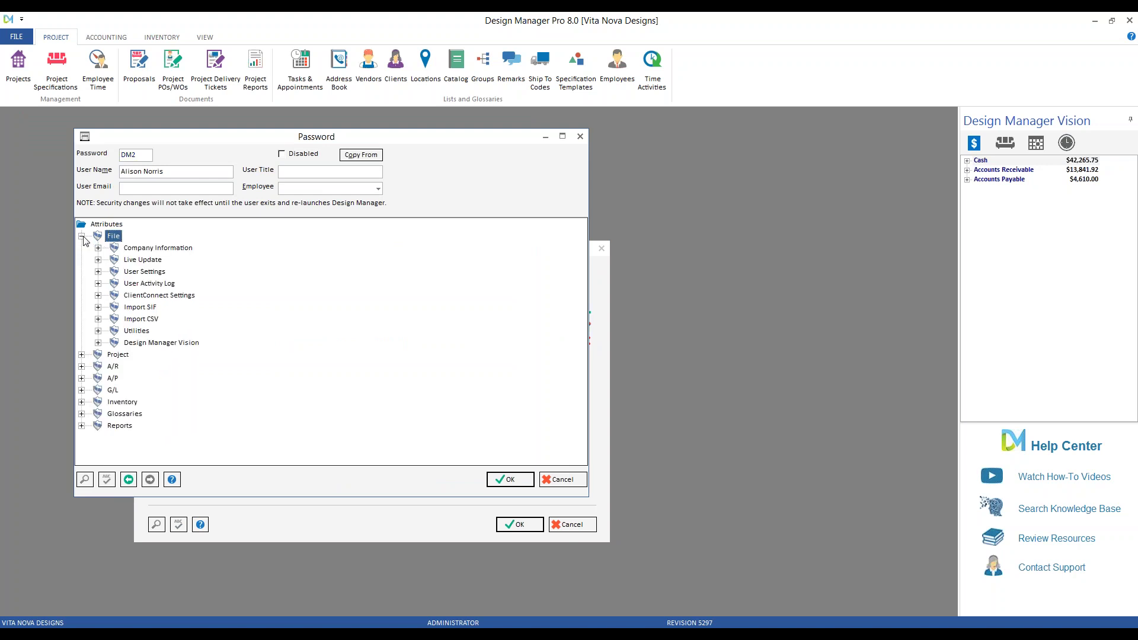
left_click(97, 343)
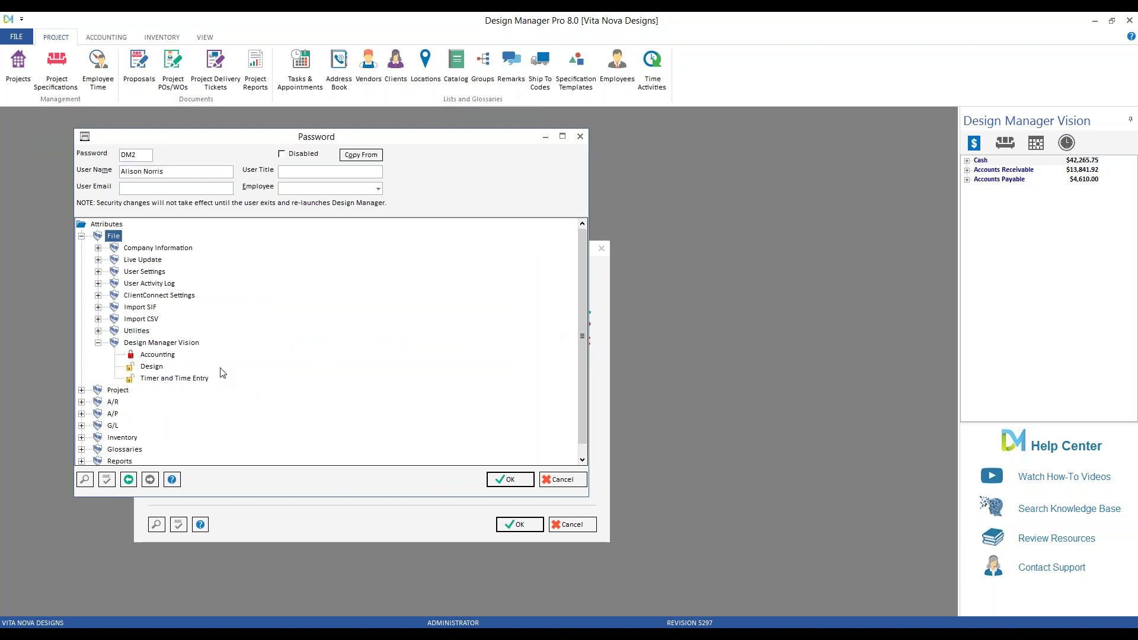
left_click(564, 479)
left_click(570, 525)
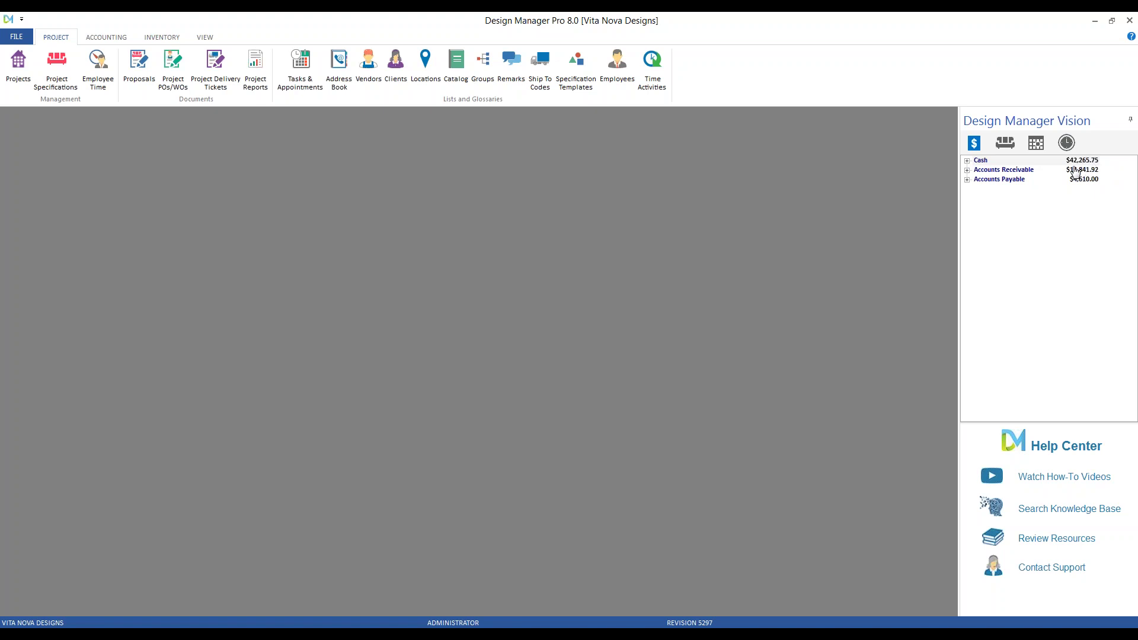
Step: Expand Cash into Cash - Checking and Savings, then switch to the ACCOUNTING ribbon
left_click(967, 162)
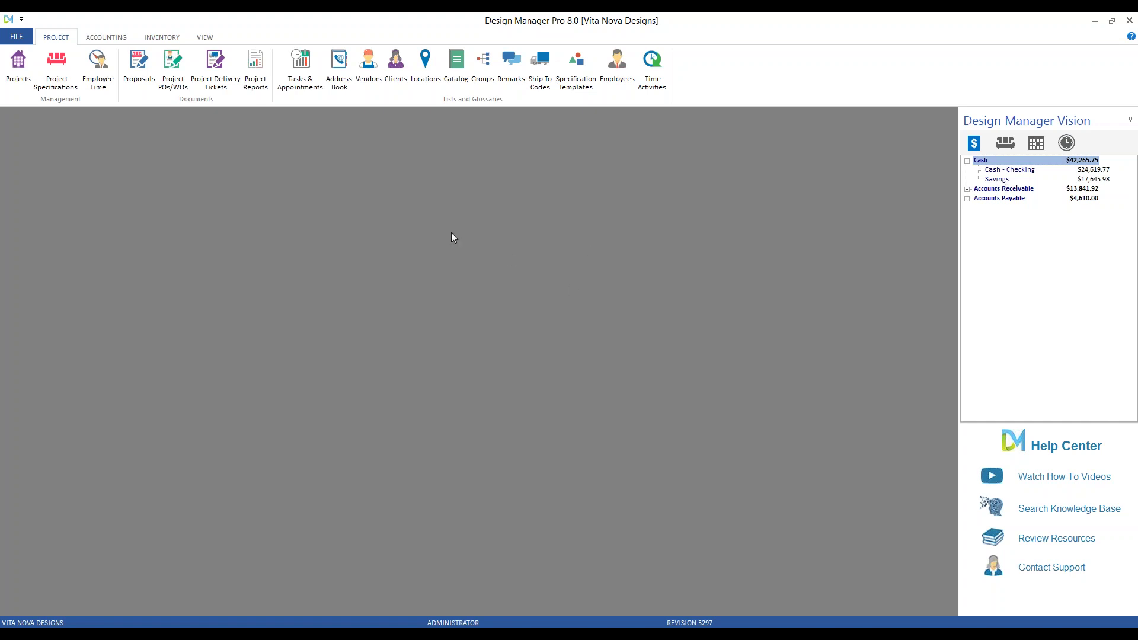
left_click(117, 39)
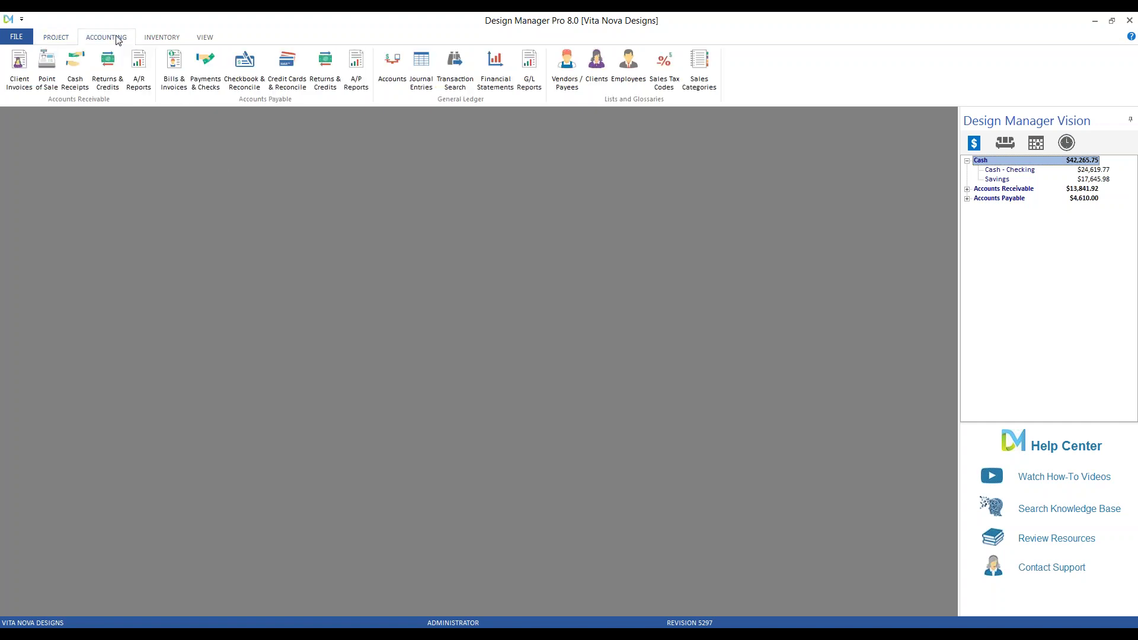
left_click(244, 67)
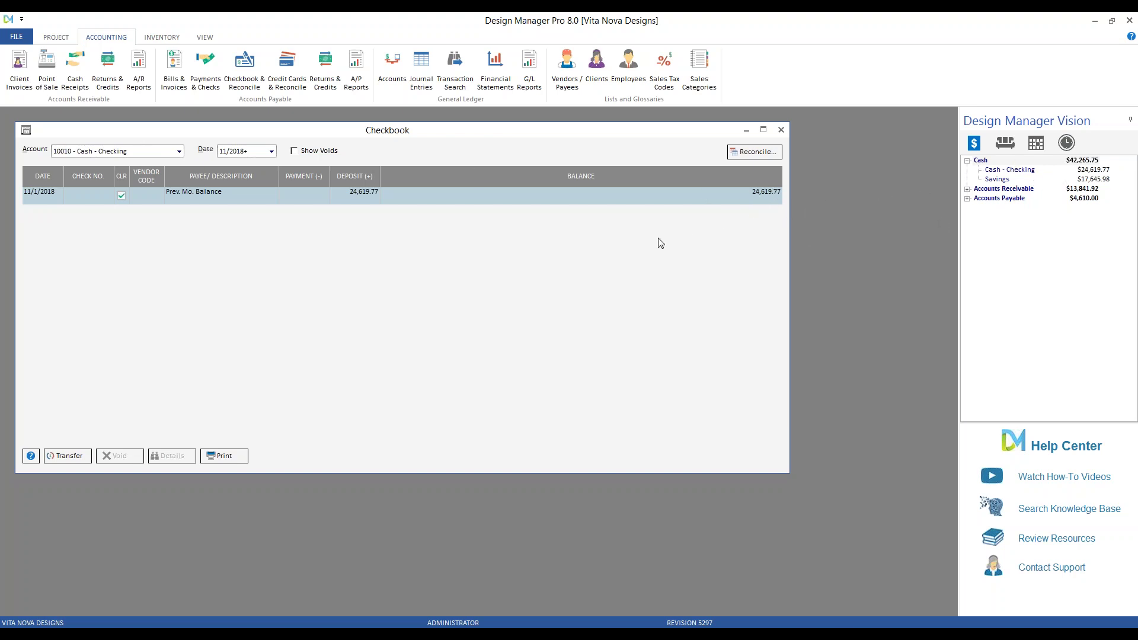
left_click(179, 152)
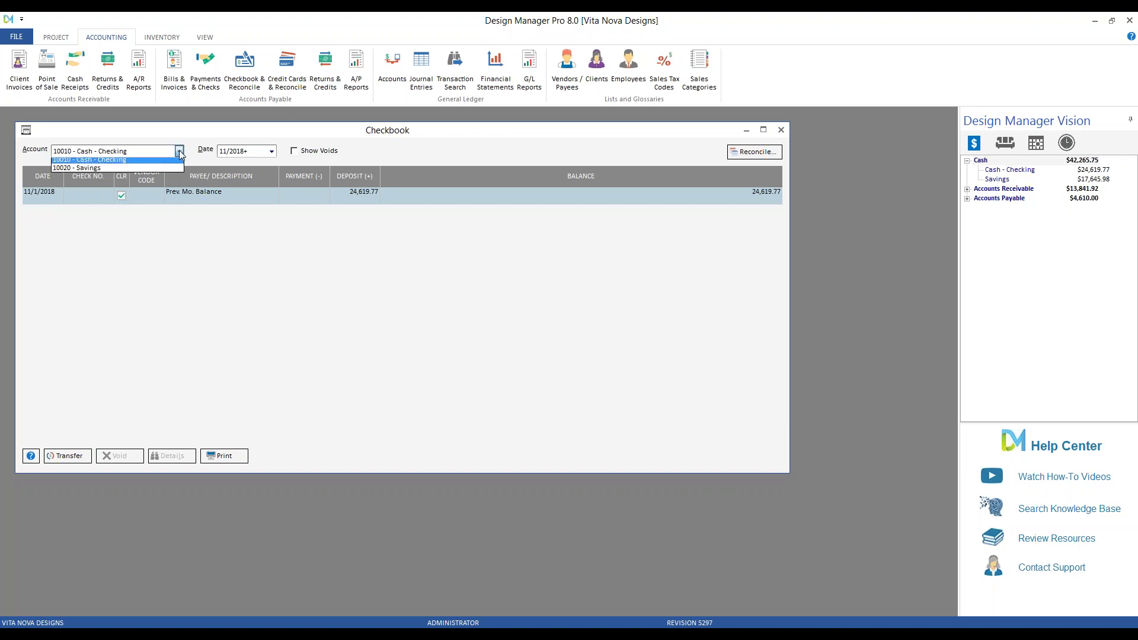
left_click(177, 171)
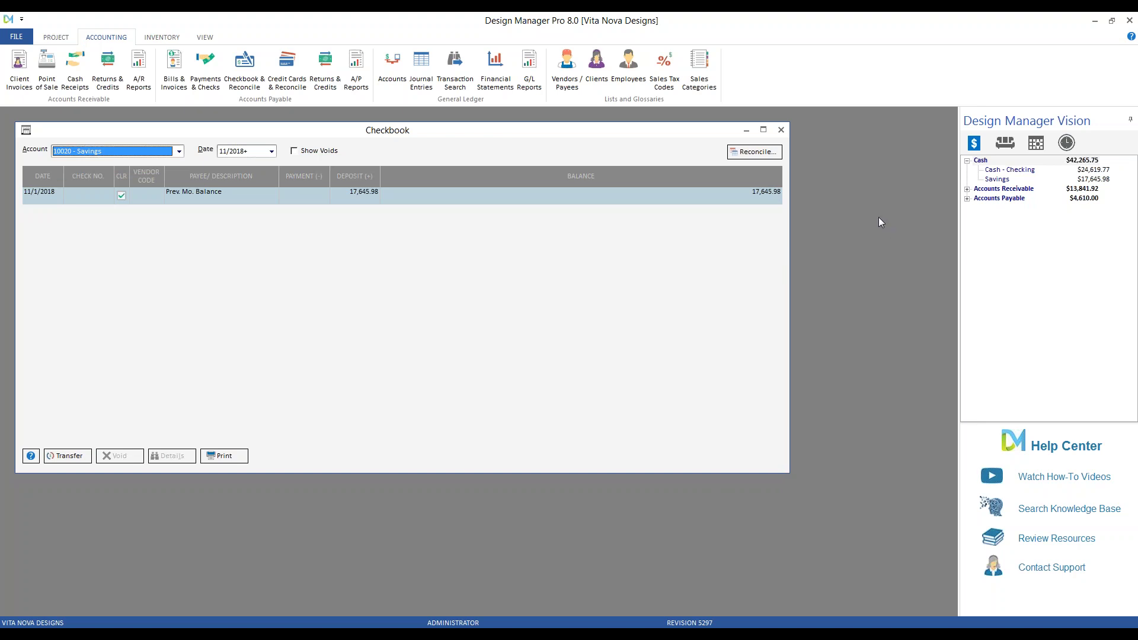
left_click(781, 132)
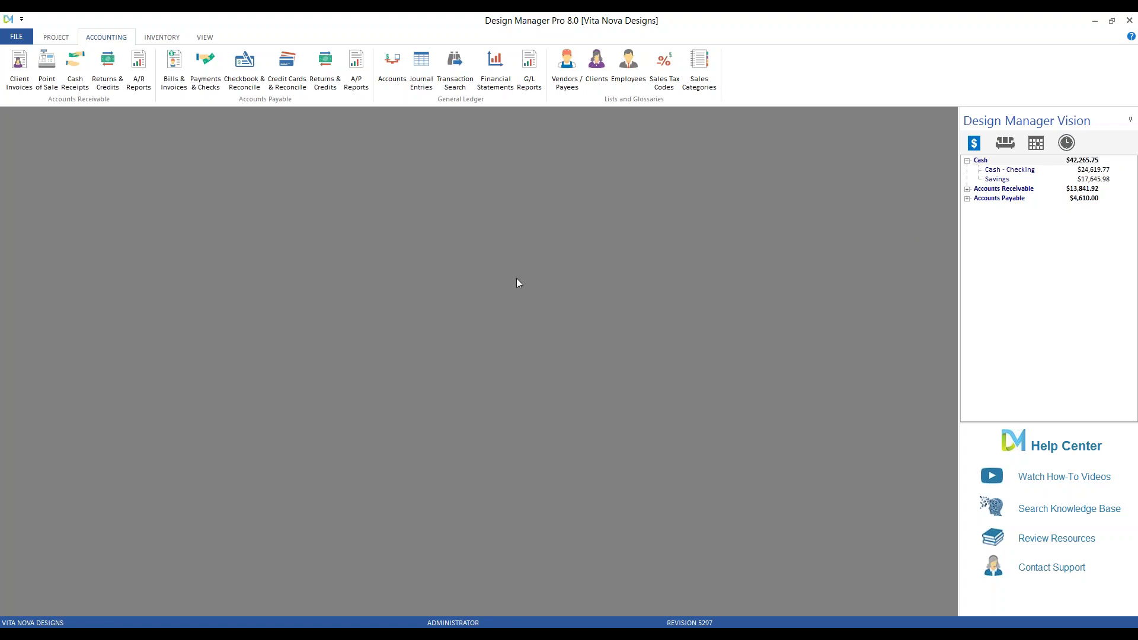
left_click(392, 65)
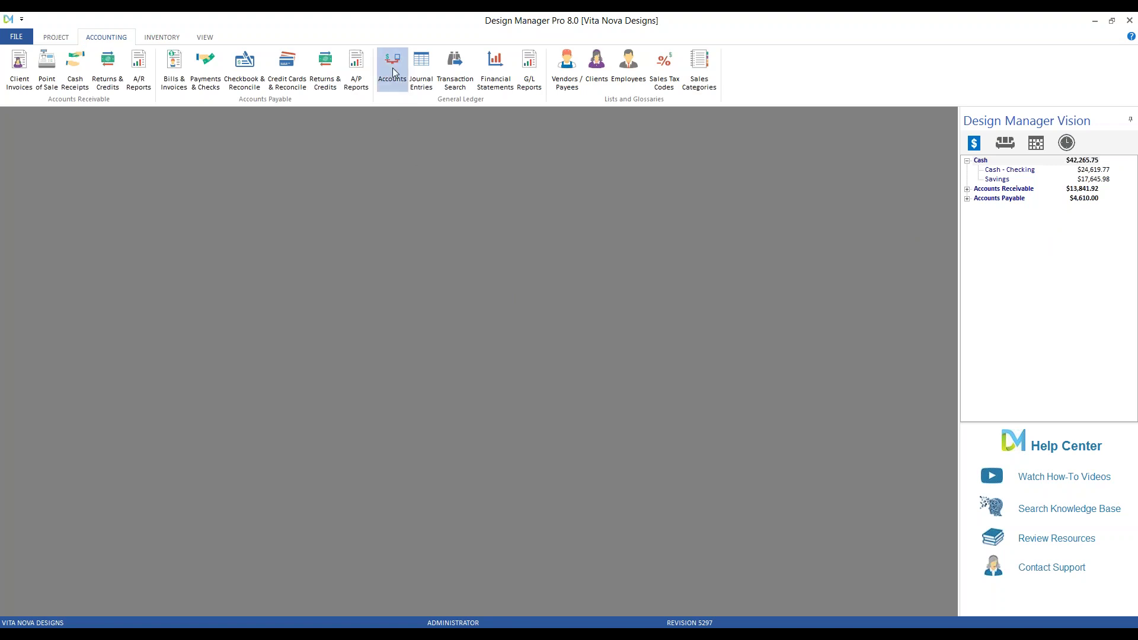
left_click(186, 245)
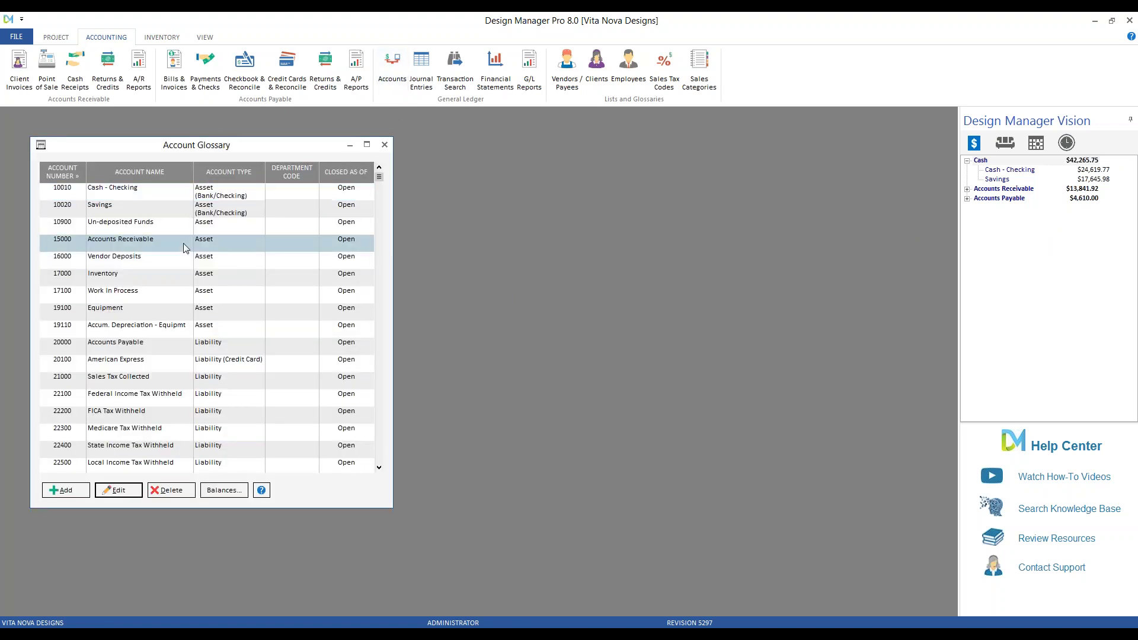
left_click(217, 495)
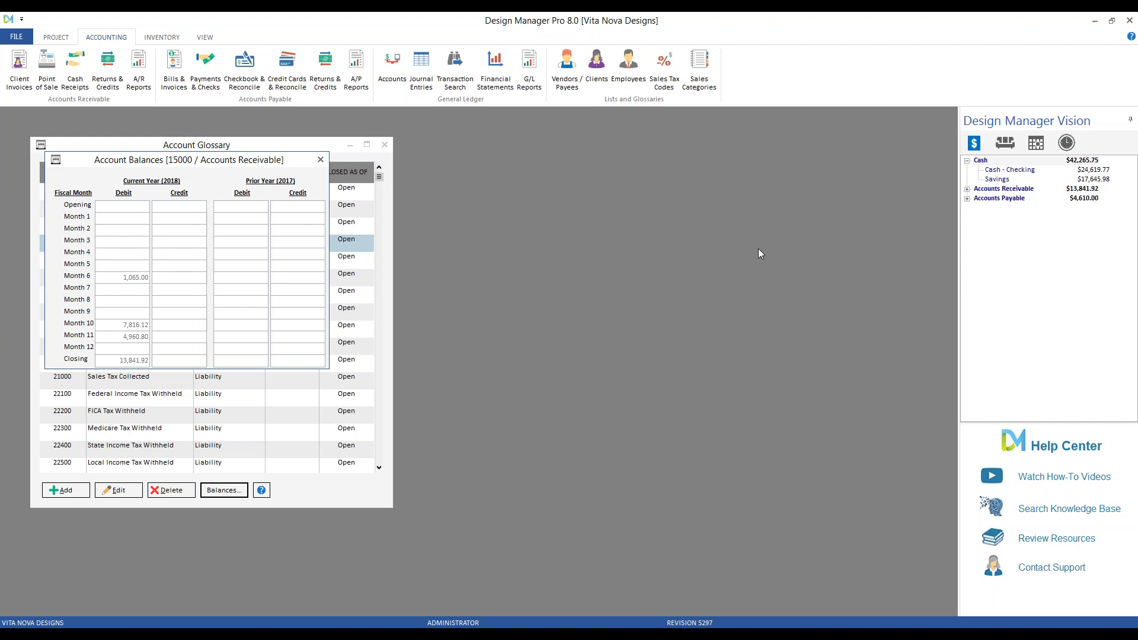
left_click(320, 160)
left_click(384, 144)
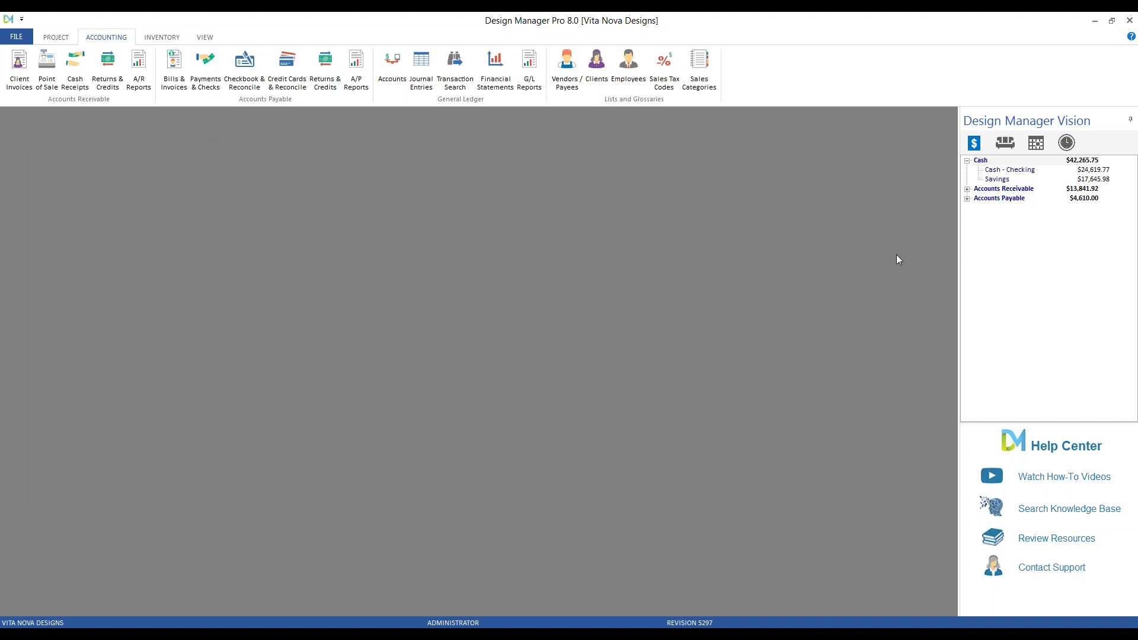
Step: Expand Receivables by Largest Balance by Project and Longest Invoices Overdue, then open Aged Receivables report options
left_click(967, 188)
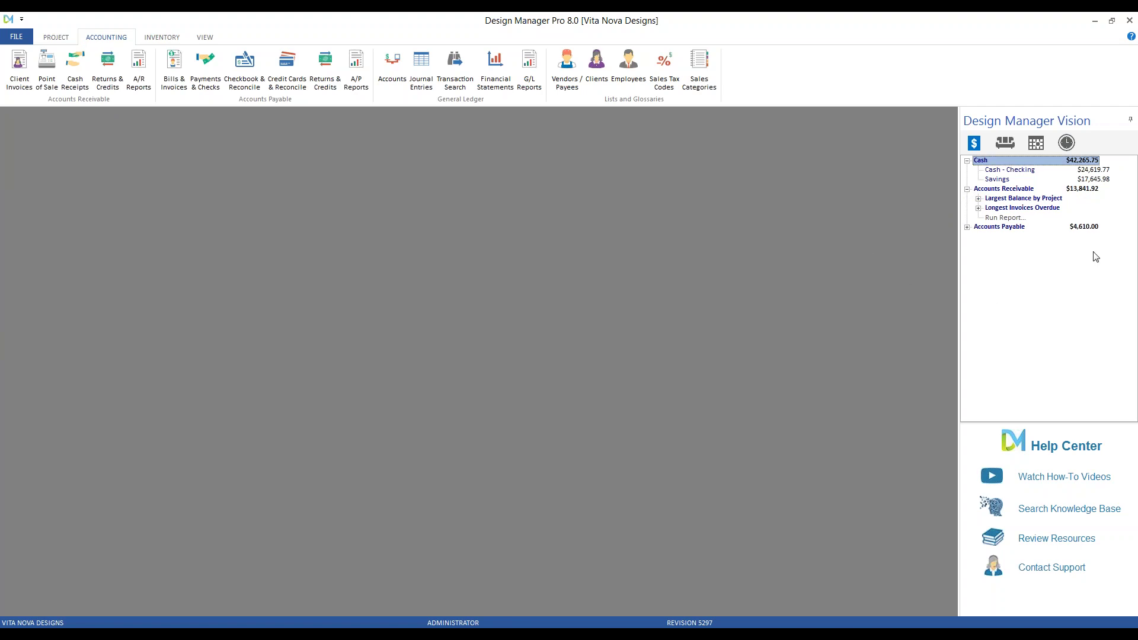
left_click(979, 199)
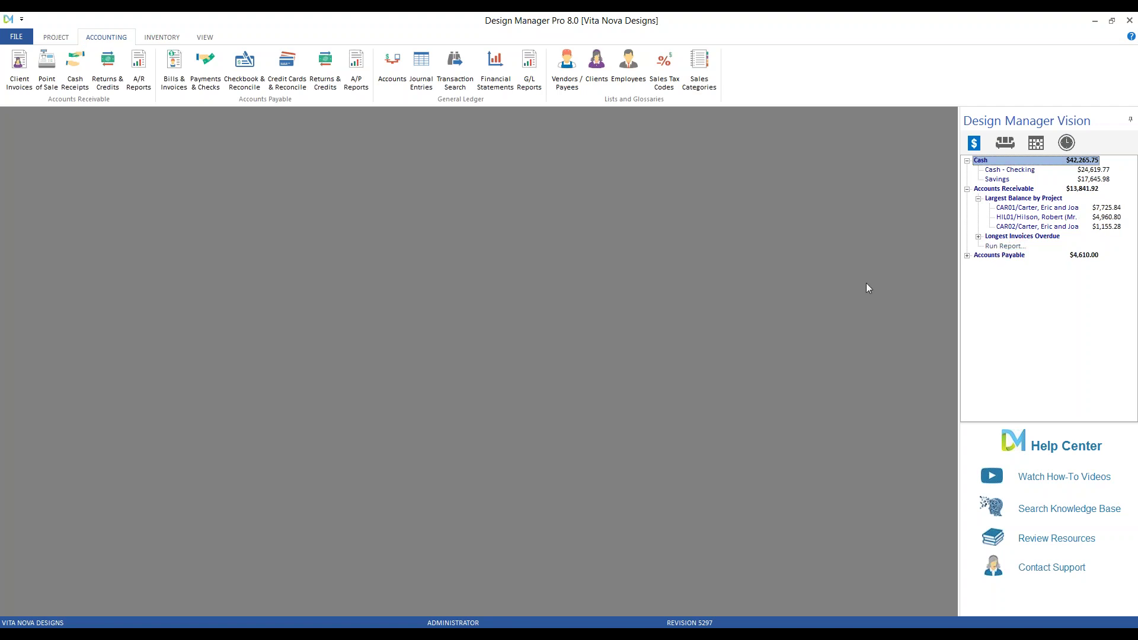
left_click(979, 236)
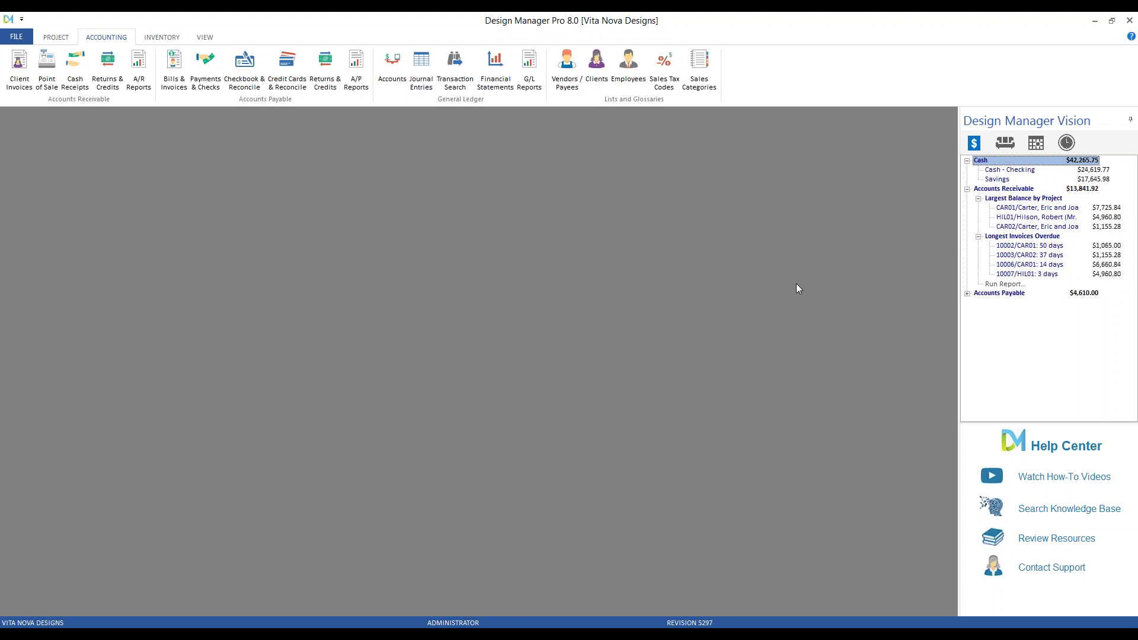
left_click(1008, 286)
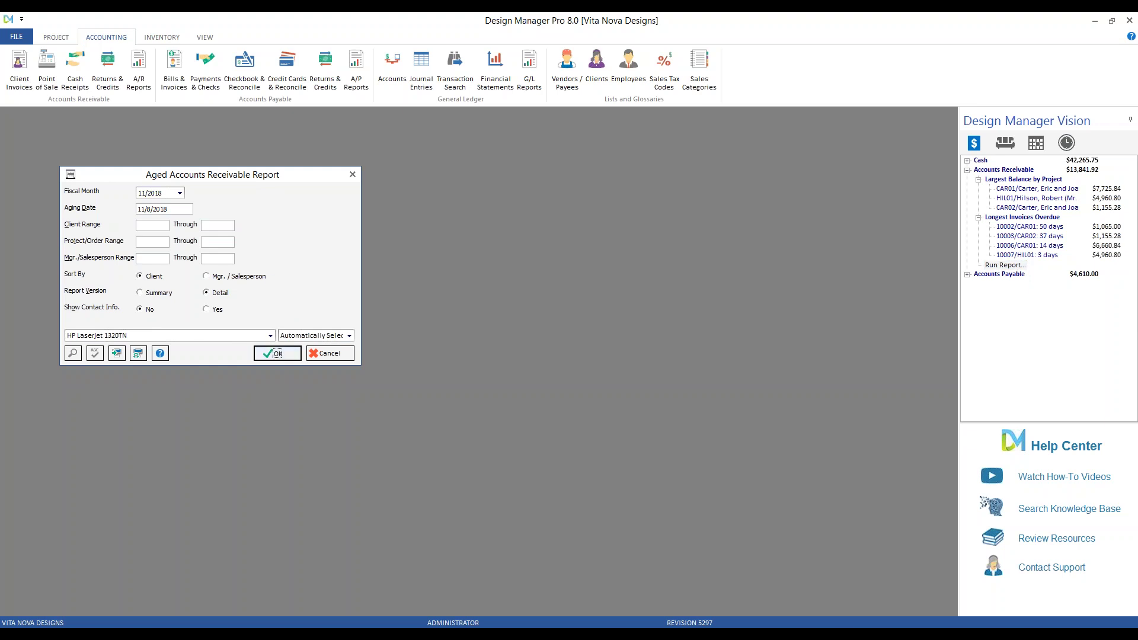
Step: Generate the Aged Accounts Receivable report preview and zoom it to 150%
left_click(277, 354)
left_click(68, 129)
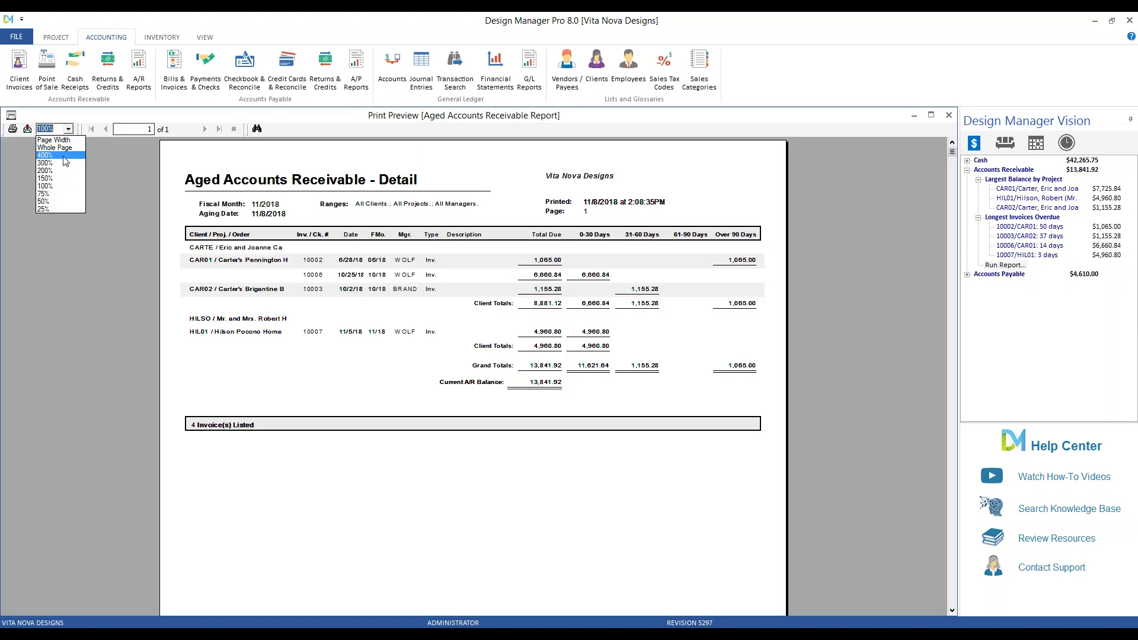
left_click(60, 179)
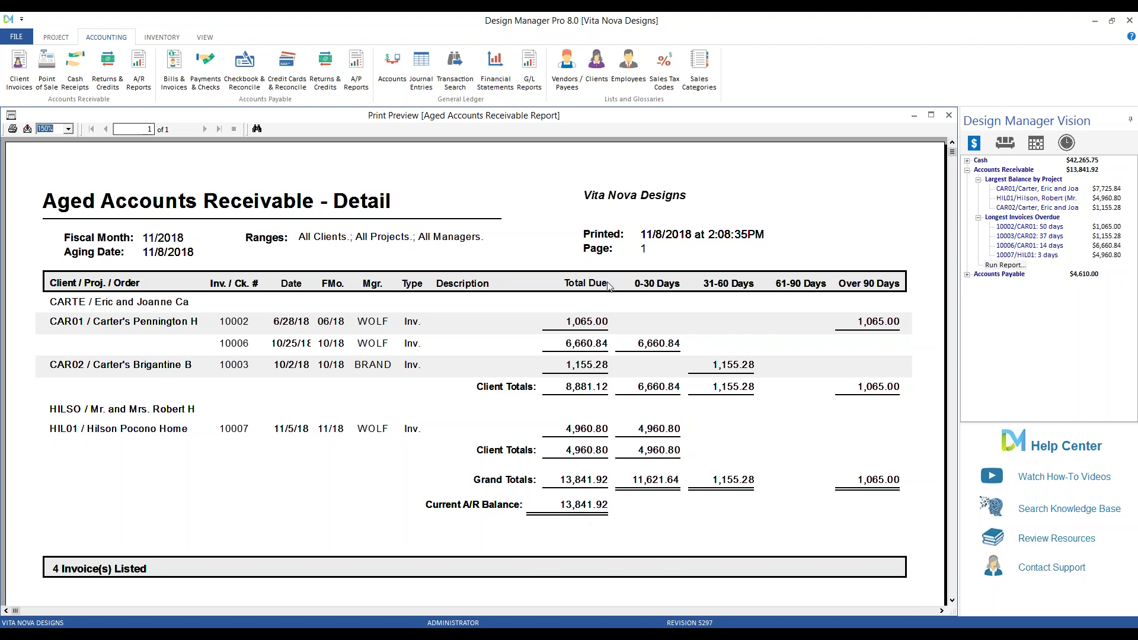
Step: Step through the report's invoices from 10002, then close the preview
left_click(225, 332)
key("Down")
key("Down")
key("Down")
left_click(949, 116)
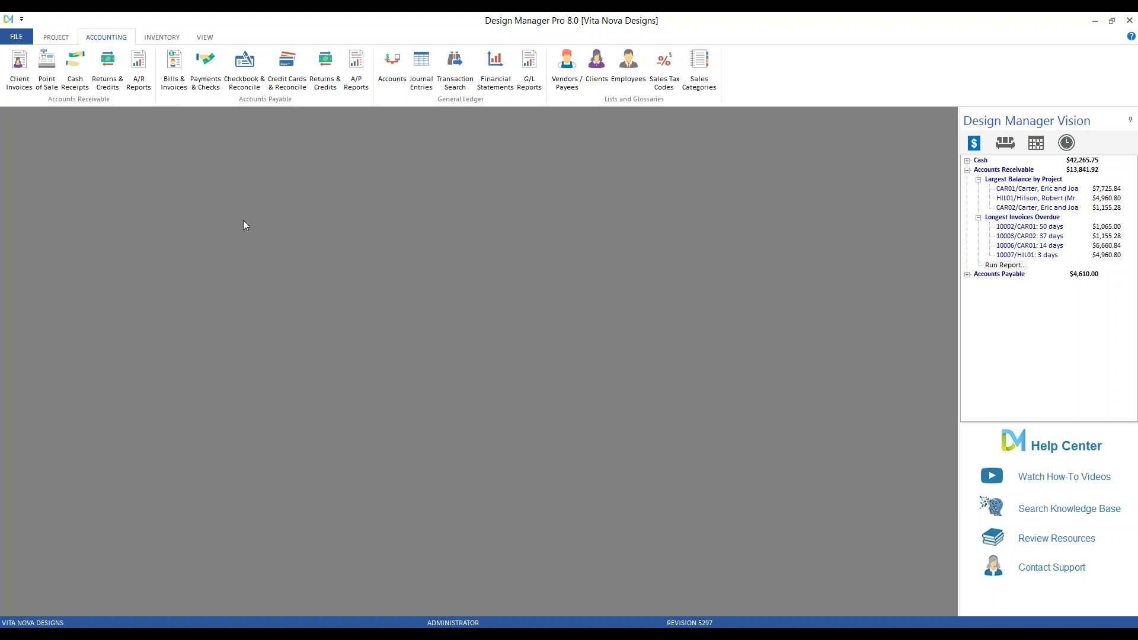
Step: Enter a new cash receipt of 1065 for invoice 10002, paid by check number 4570
left_click(75, 66)
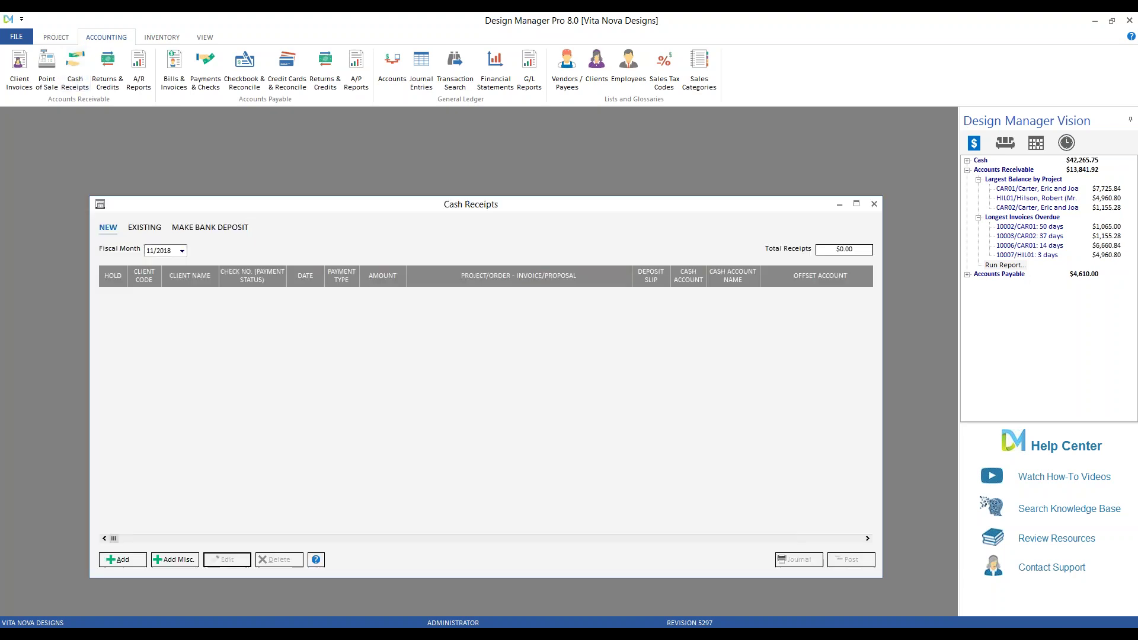
left_click(125, 562)
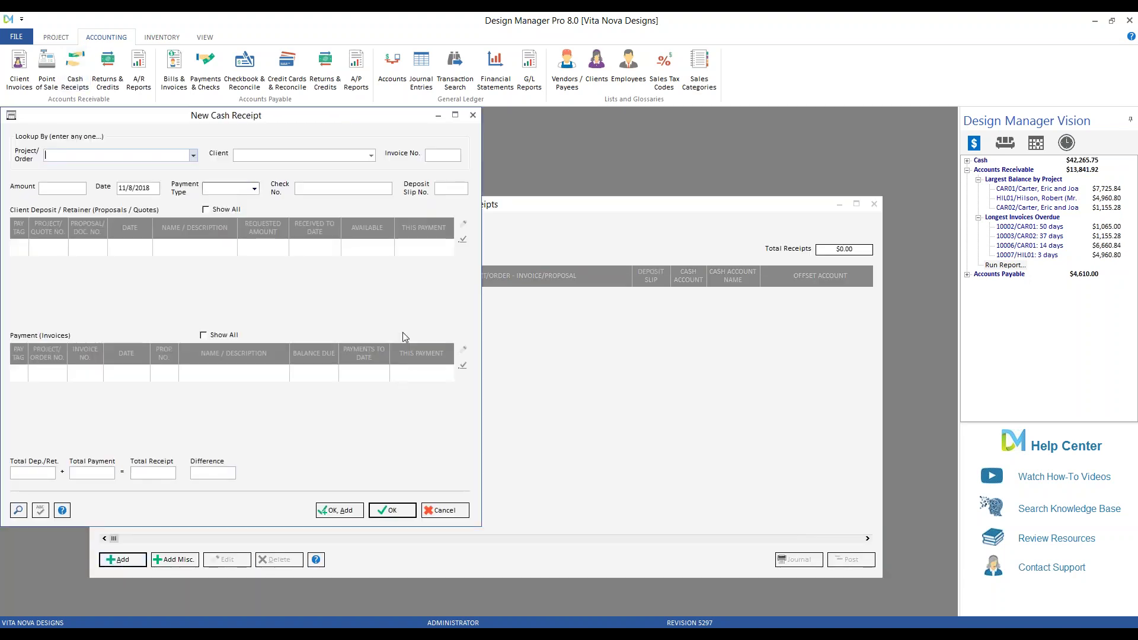
type("10002")
key("Tab")
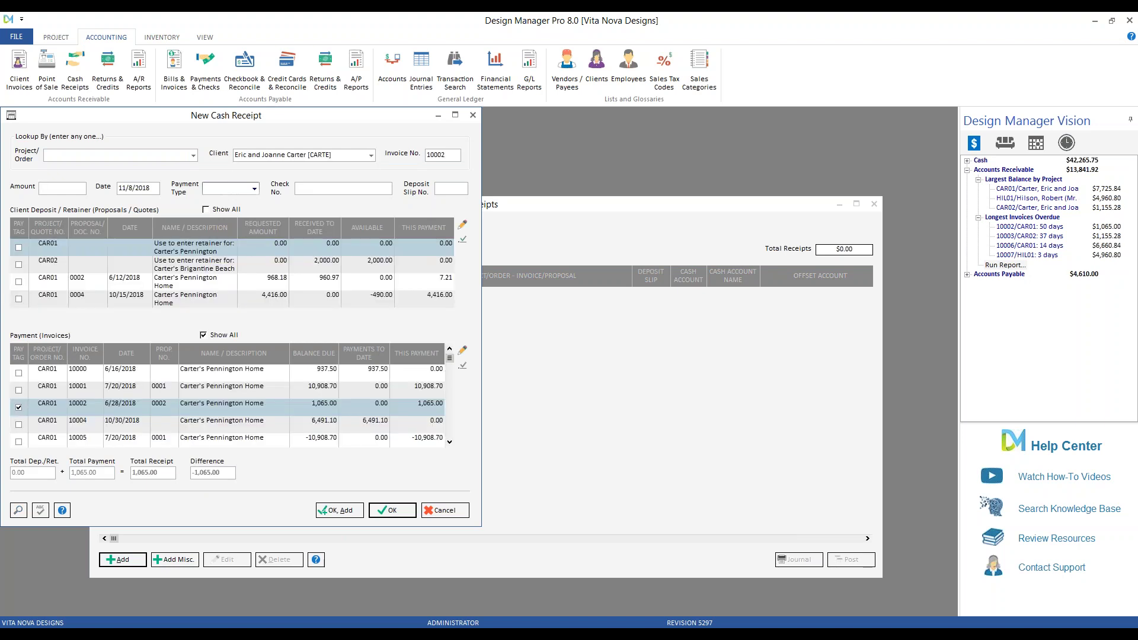
type("1065")
key("Tab")
key("c")
key("Tab")
type("4570")
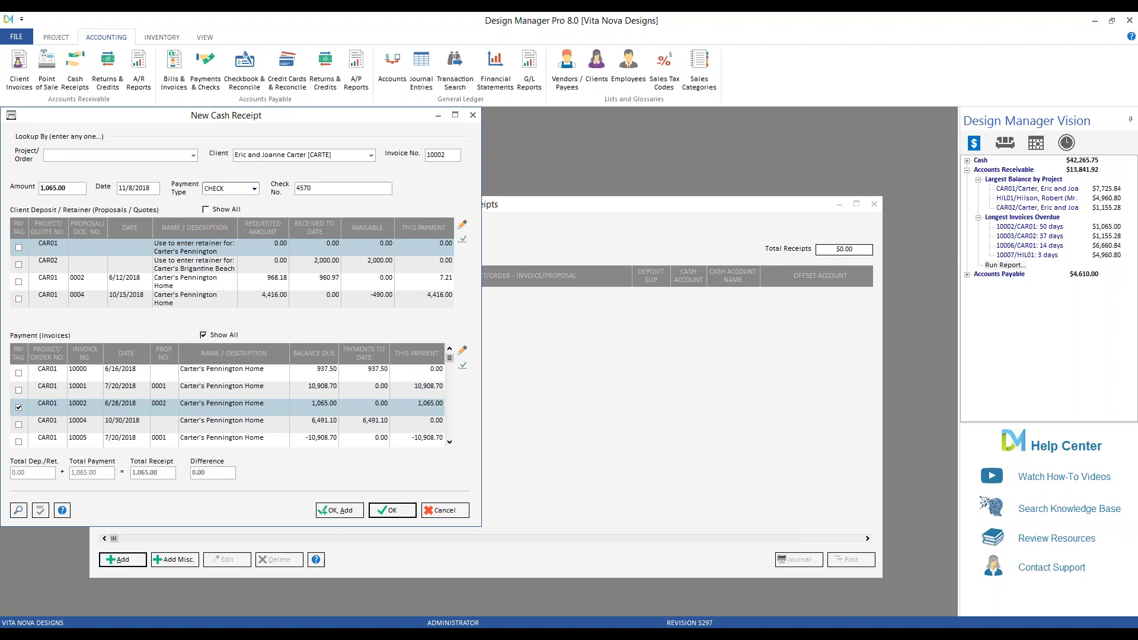
Step: Save the receipt, post the cash receipts into 11/2018, and close the list
left_click(396, 504)
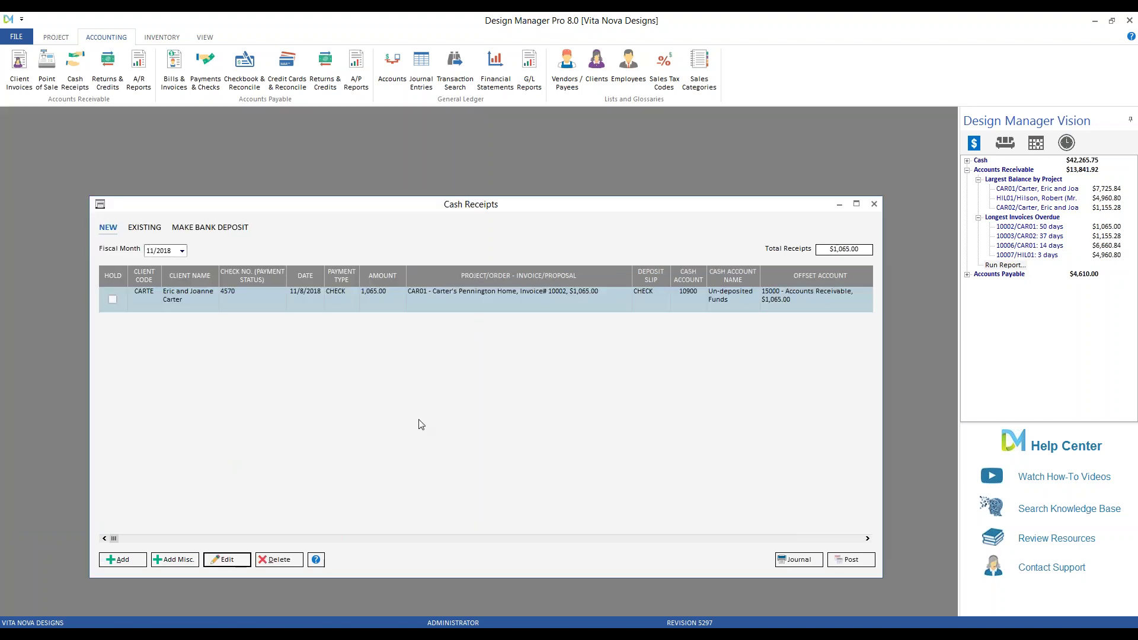
left_click(845, 559)
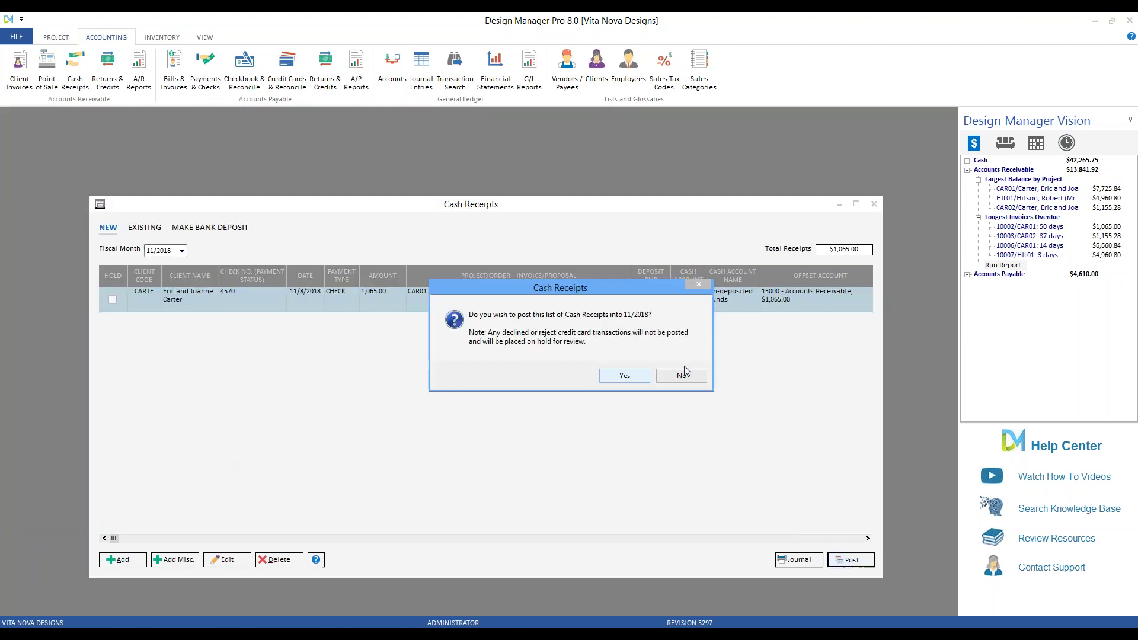
left_click(630, 377)
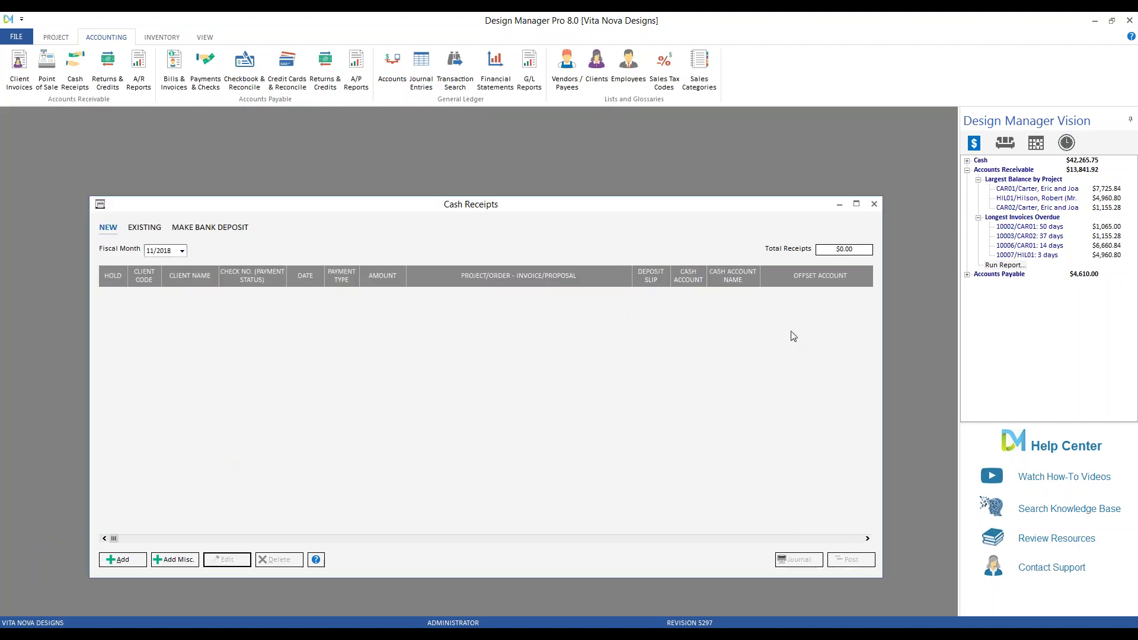
left_click(875, 204)
Step: Show the longest overdue invoices under Accounts Receivable in the Vision financial summary
left_click(1007, 144)
left_click(982, 145)
left_click(967, 189)
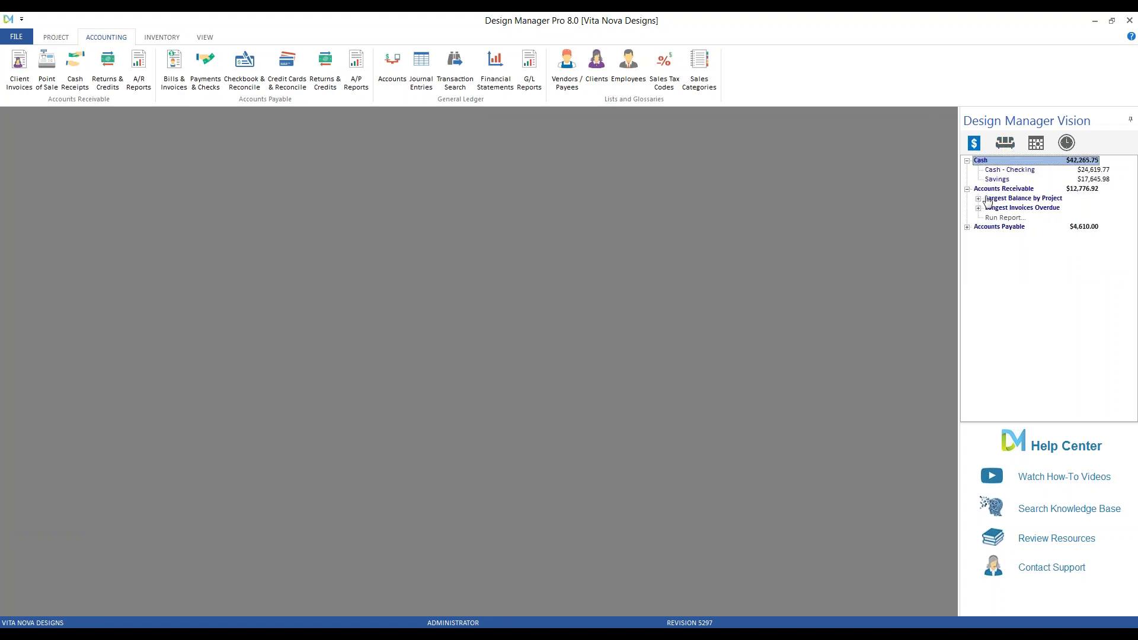
left_click(979, 208)
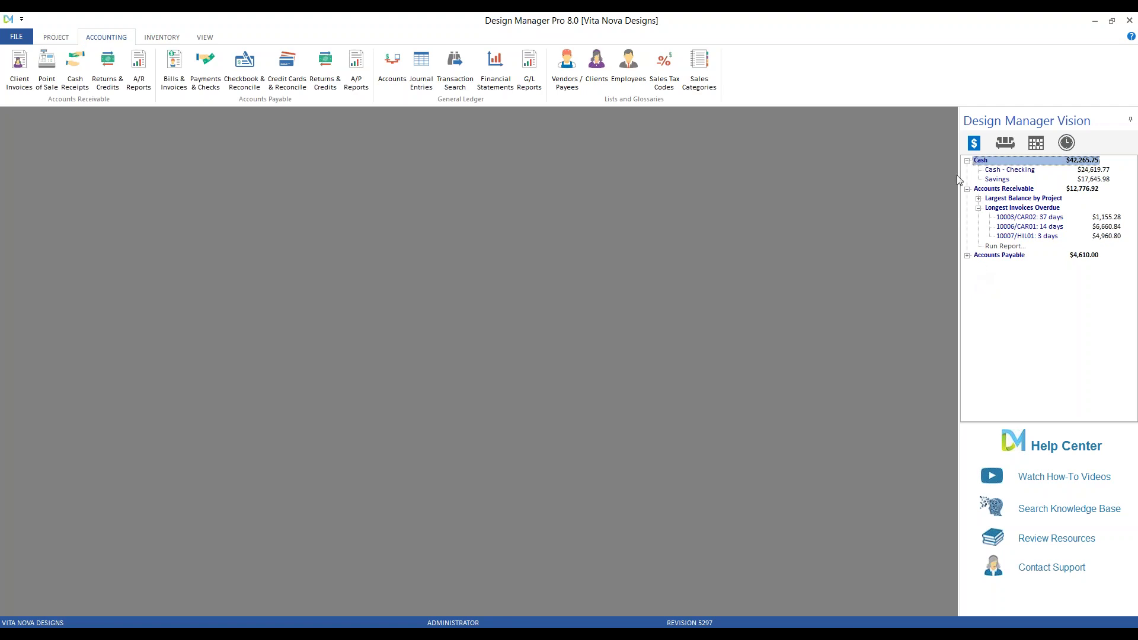
Step: Collapse the Accounts Receivable and Cash branches in the Vision tree
left_click(967, 189)
left_click(968, 161)
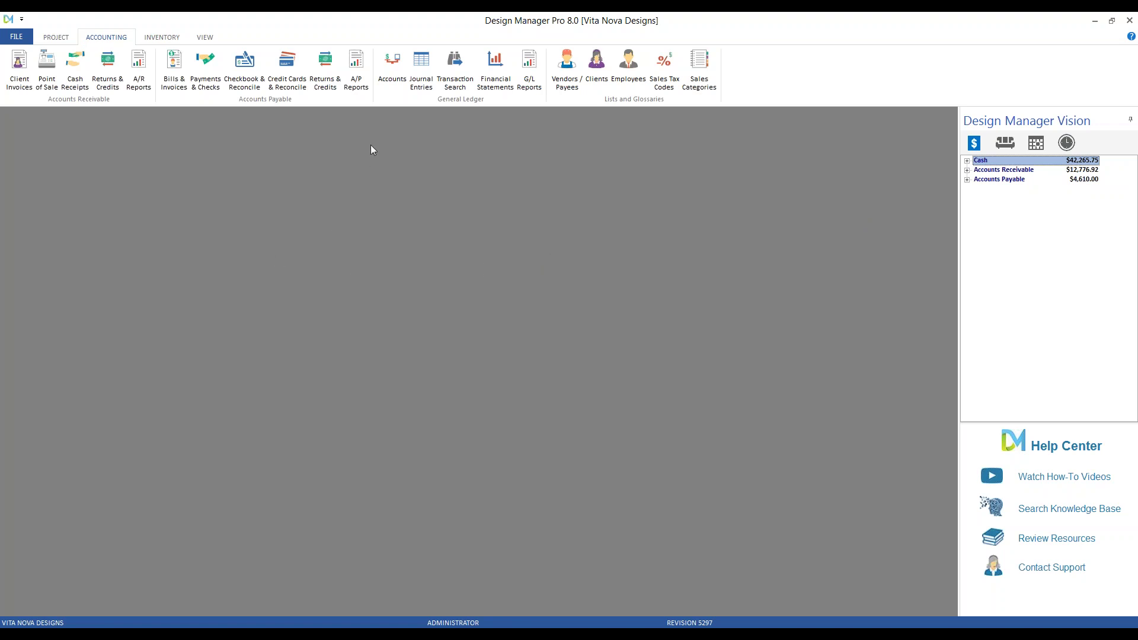
left_click(393, 66)
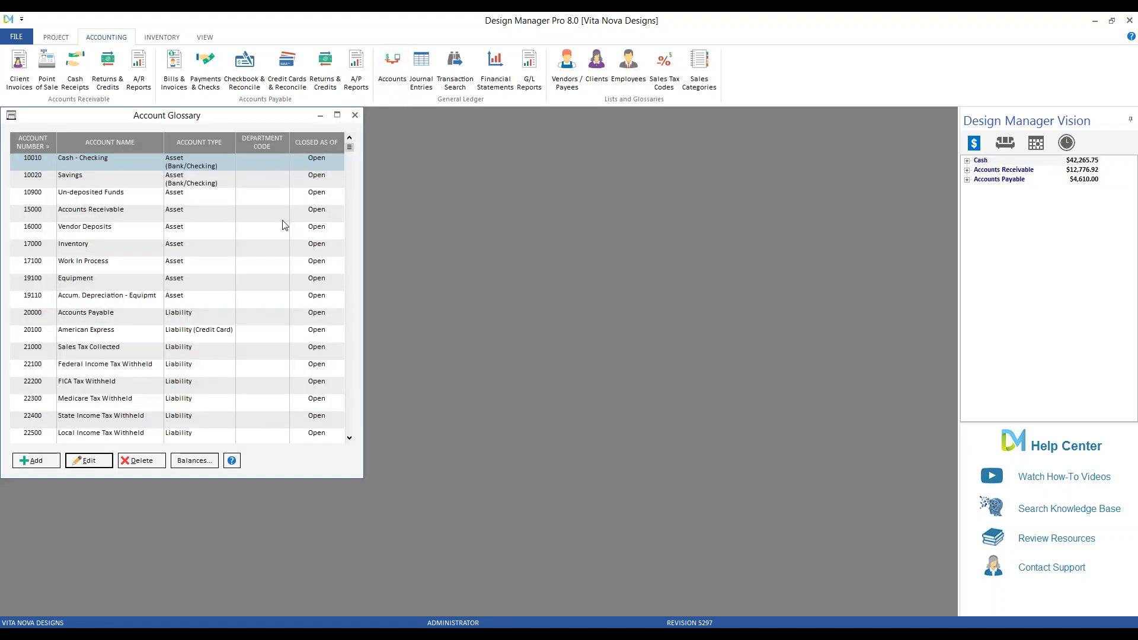
type("2")
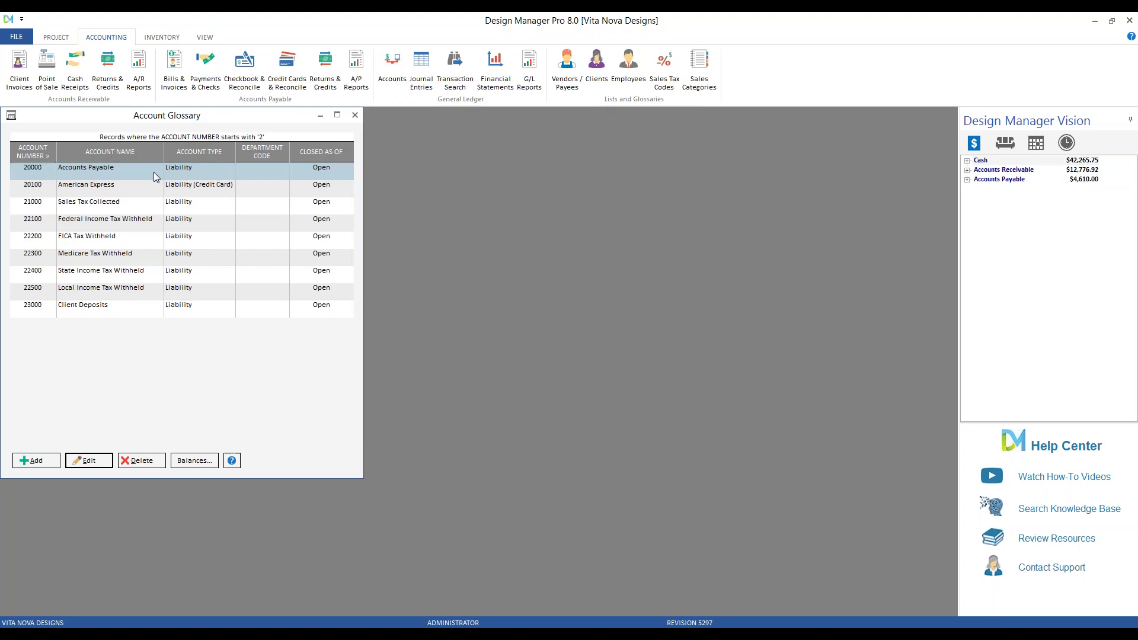
left_click(199, 461)
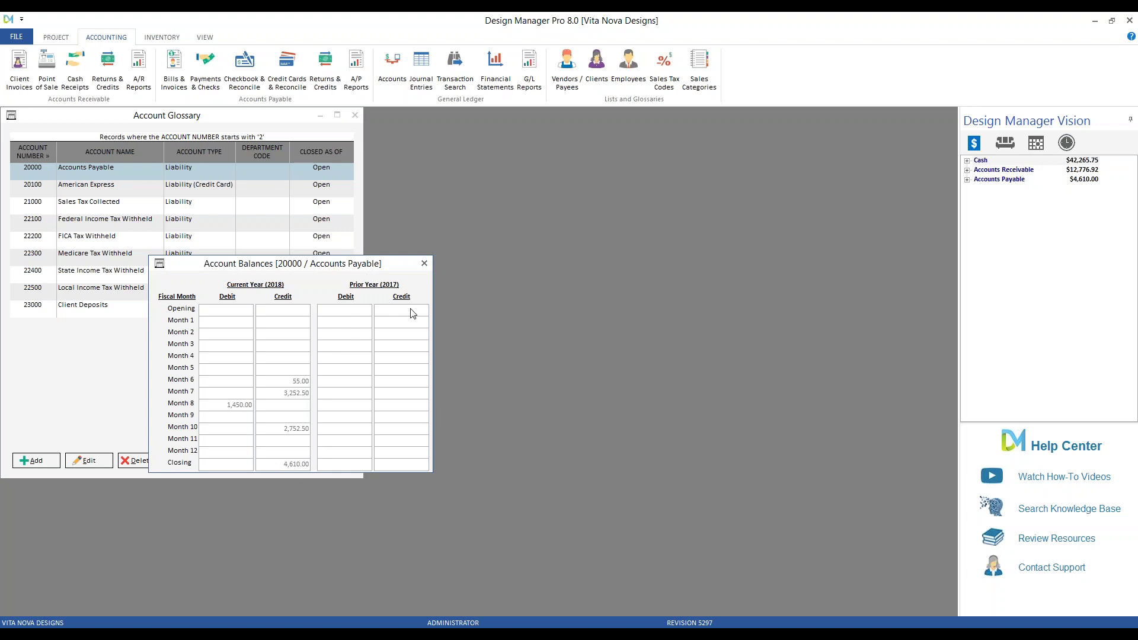
left_click(425, 263)
left_click(355, 116)
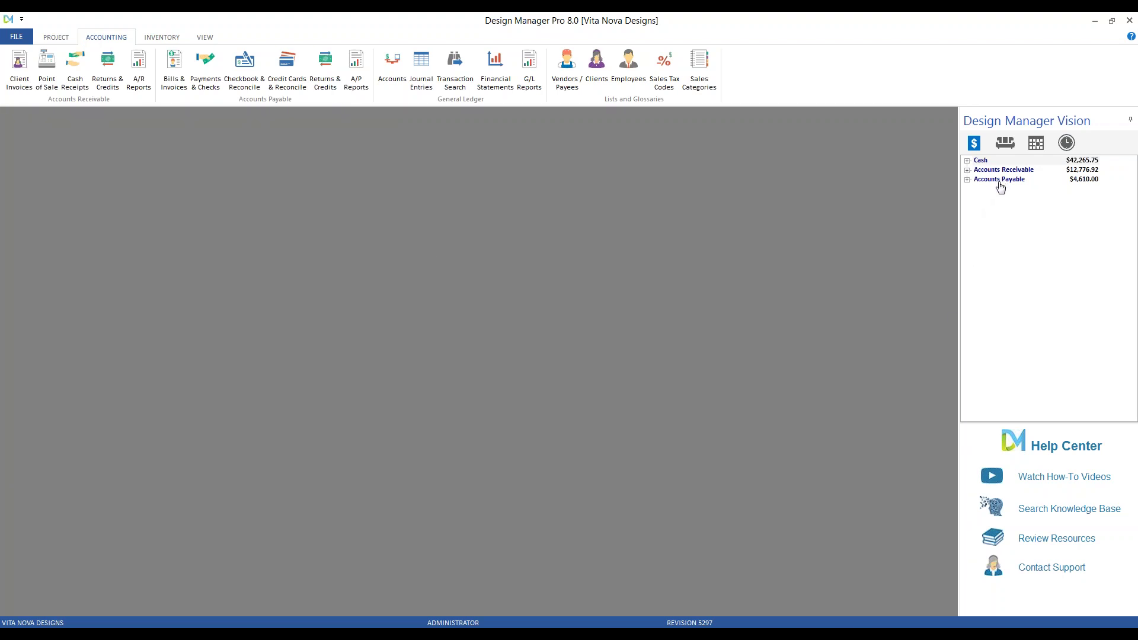
Step: Expand Accounts Payable with largest vendor balances and longest overdue bills, then open Bills & Invoices
left_click(973, 181)
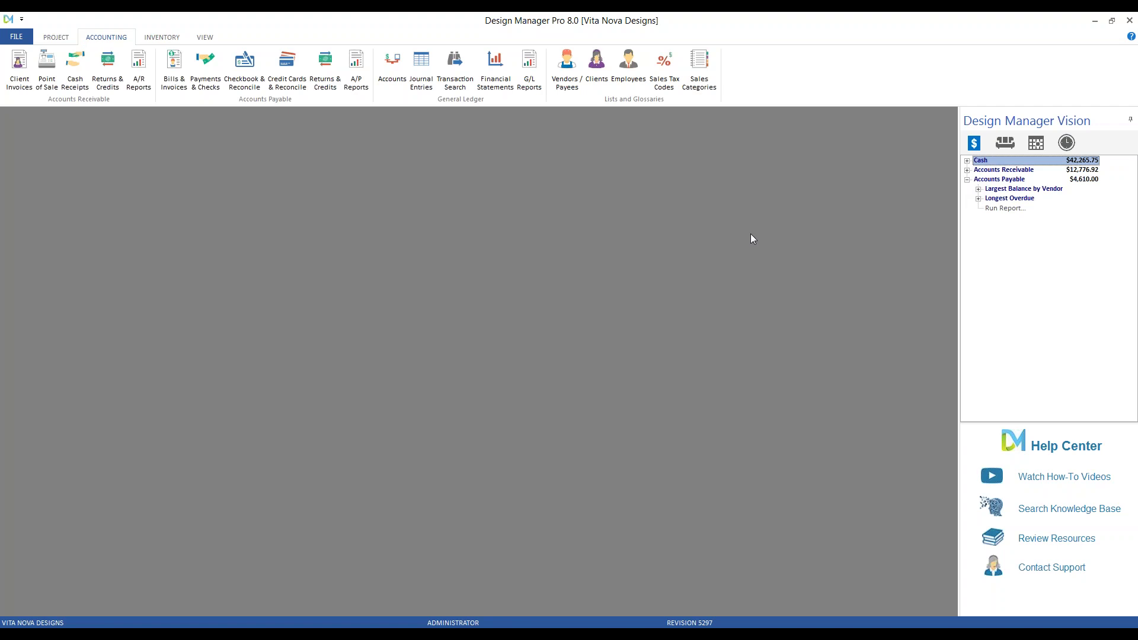
left_click(993, 190)
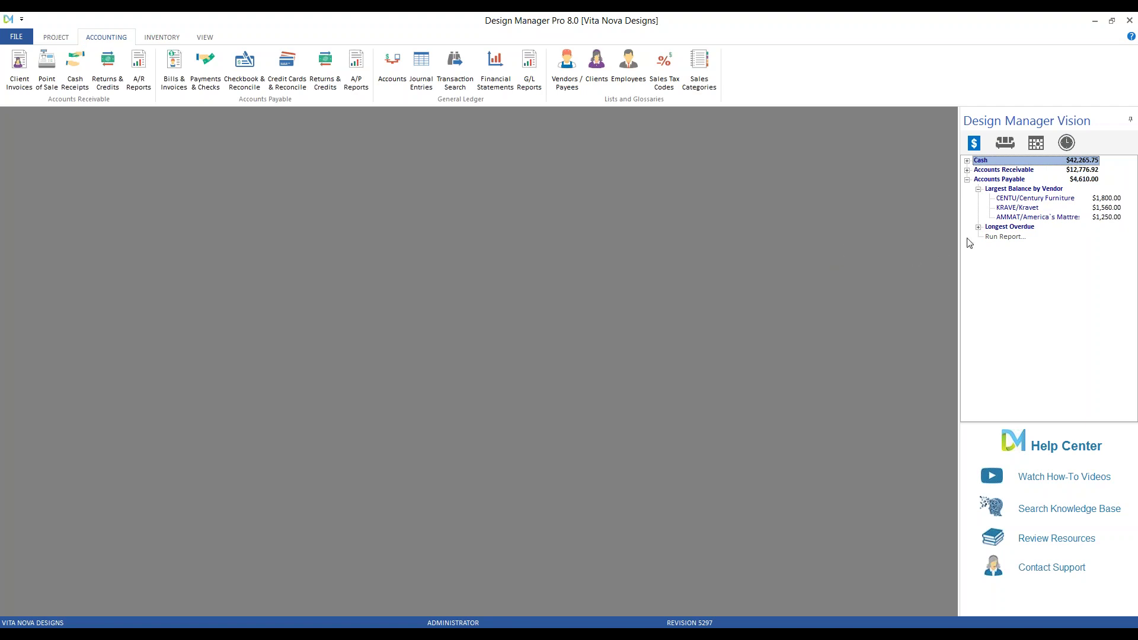
left_click(978, 227)
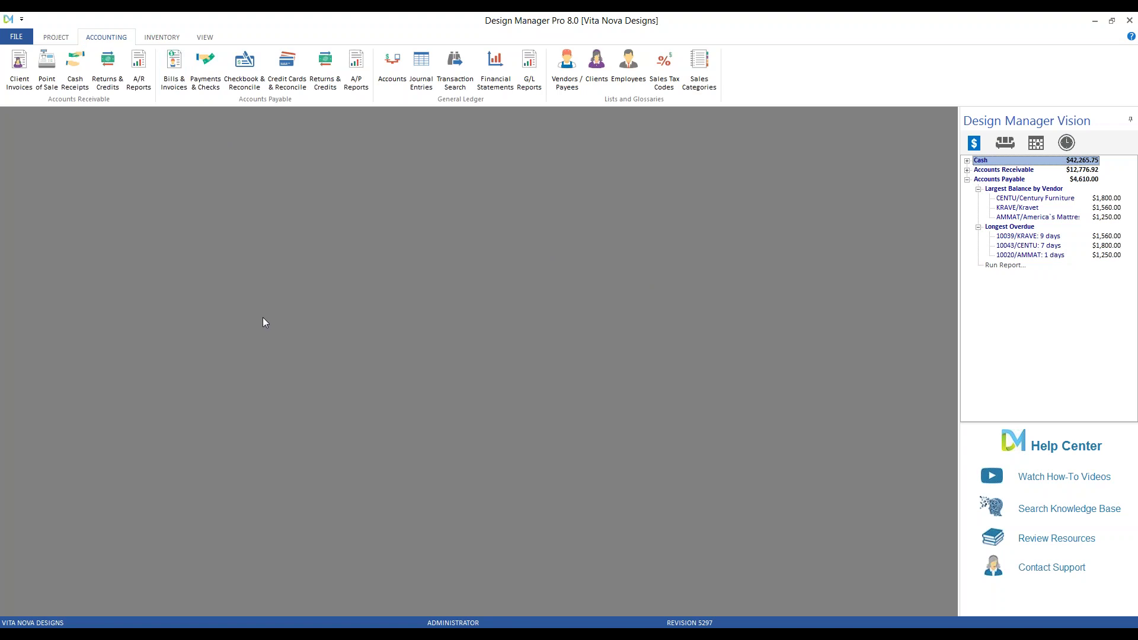
left_click(173, 67)
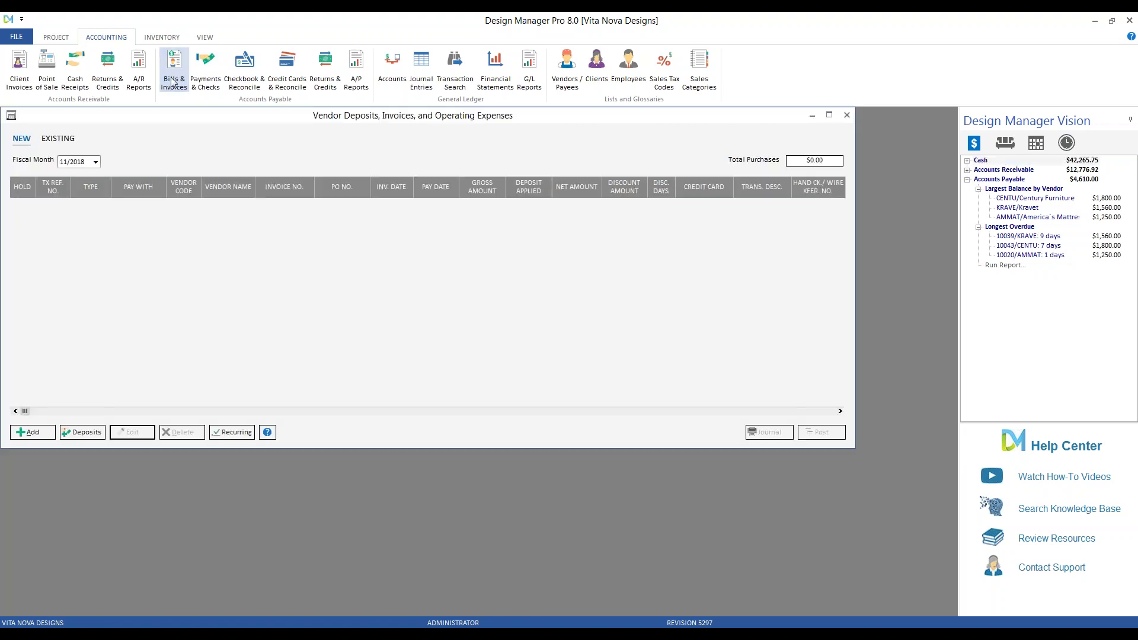
Step: View the EXISTING vendor transactions list, then close the vendor deposits and invoices window
left_click(60, 141)
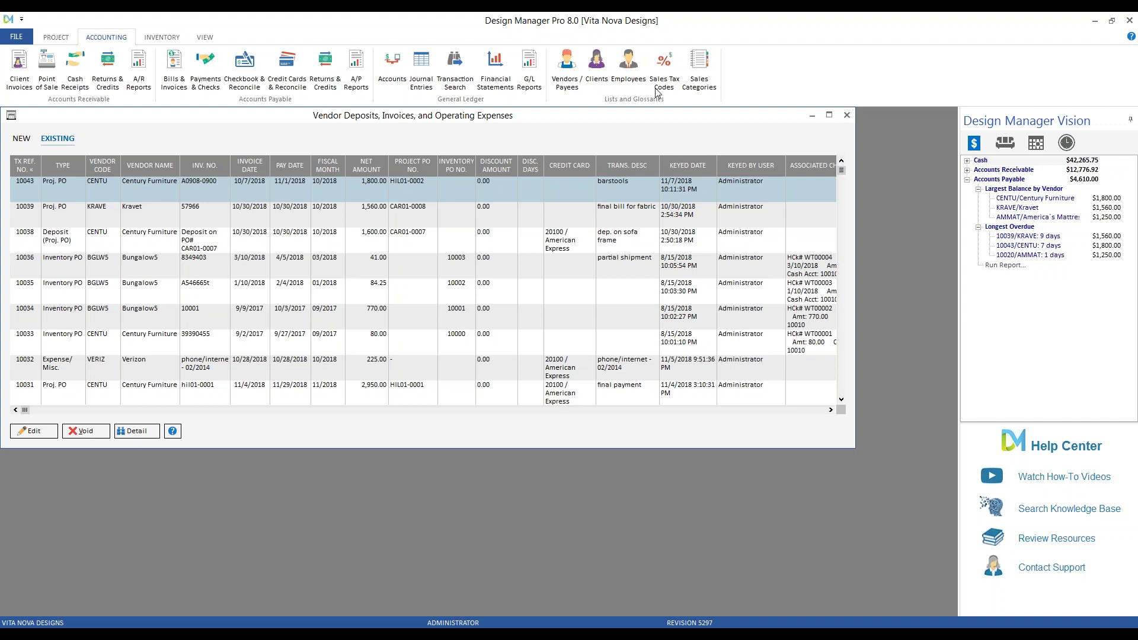
left_click(851, 116)
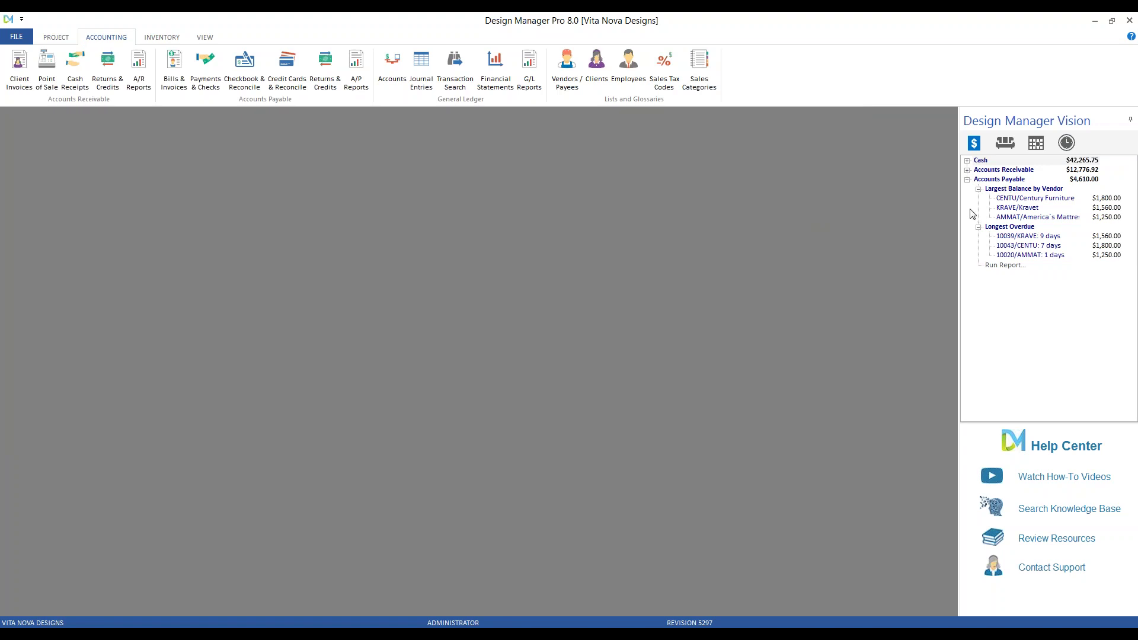
left_click(991, 268)
left_click_drag(163, 118, 218, 176)
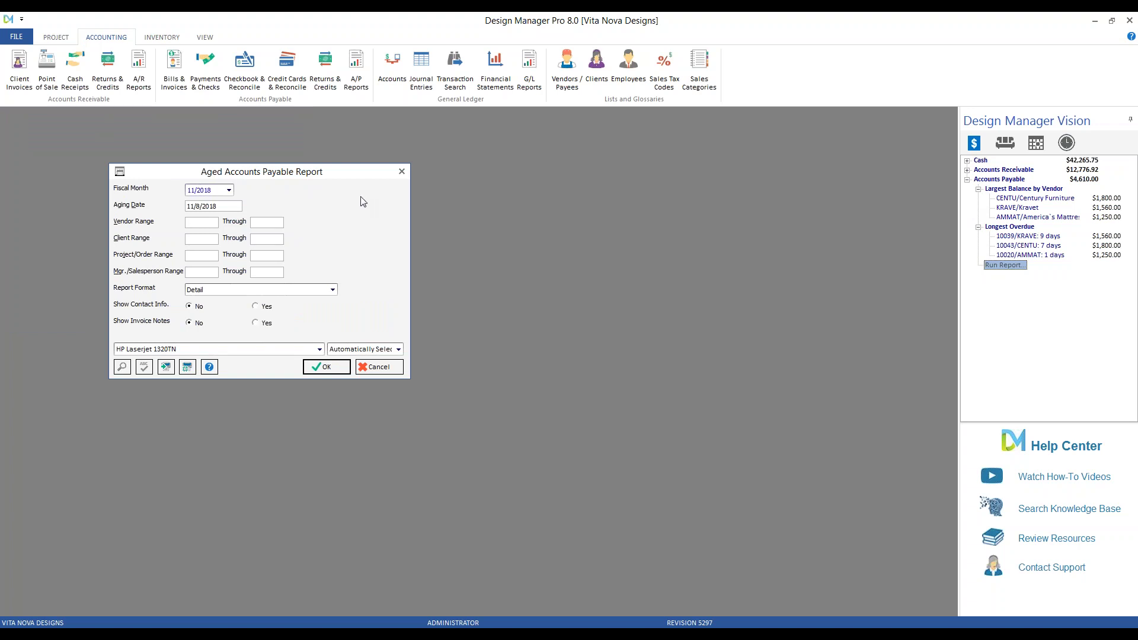
left_click(332, 370)
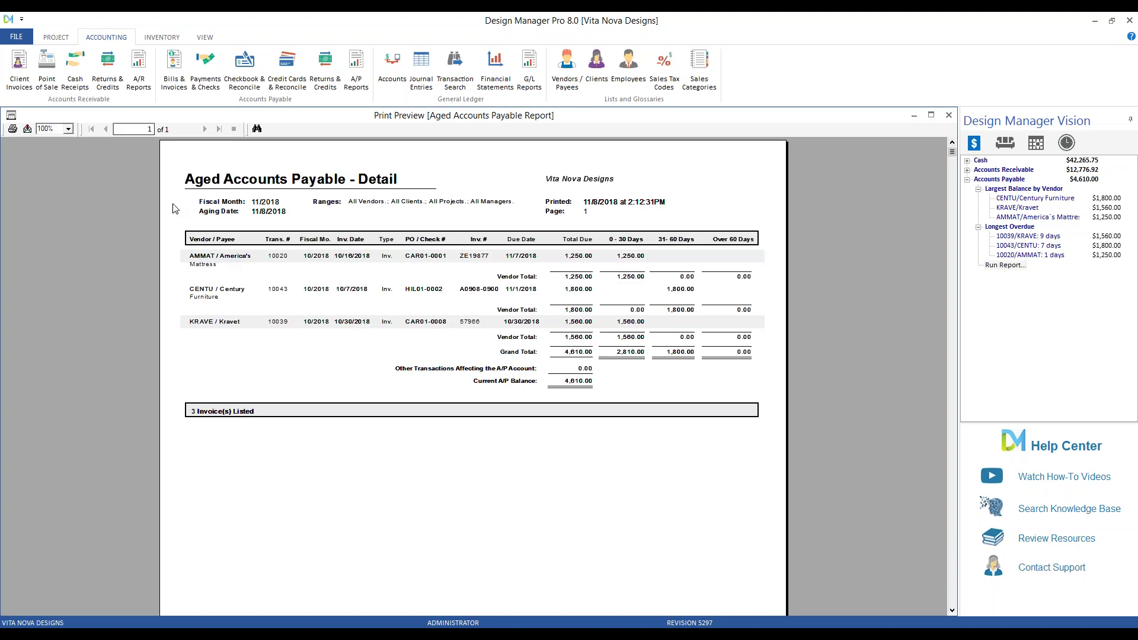
left_click(68, 129)
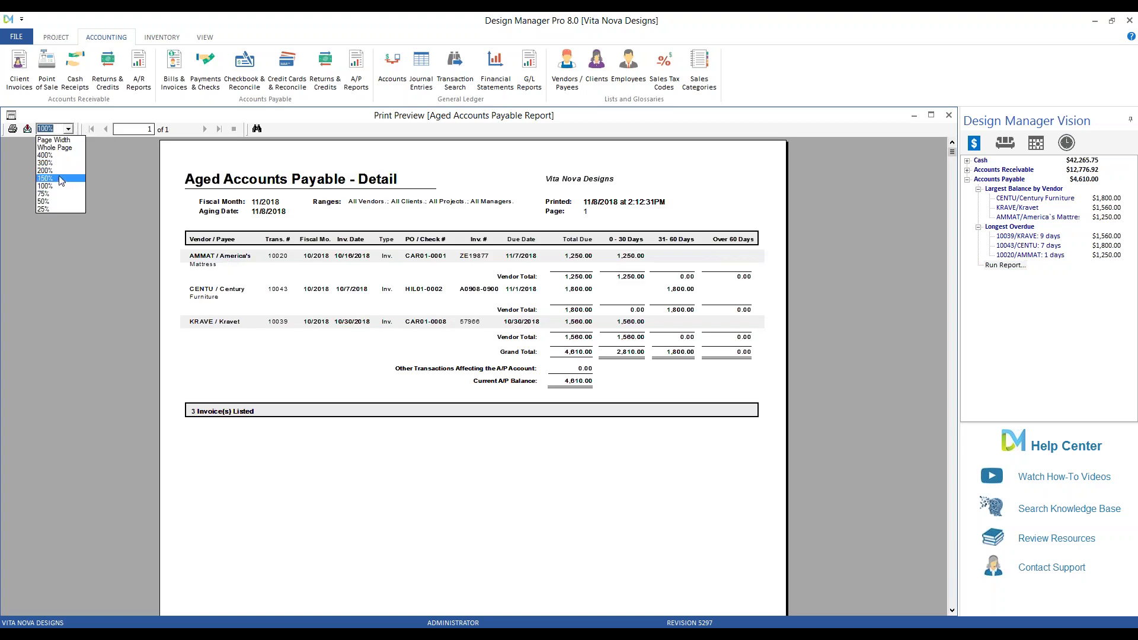
left_click(61, 181)
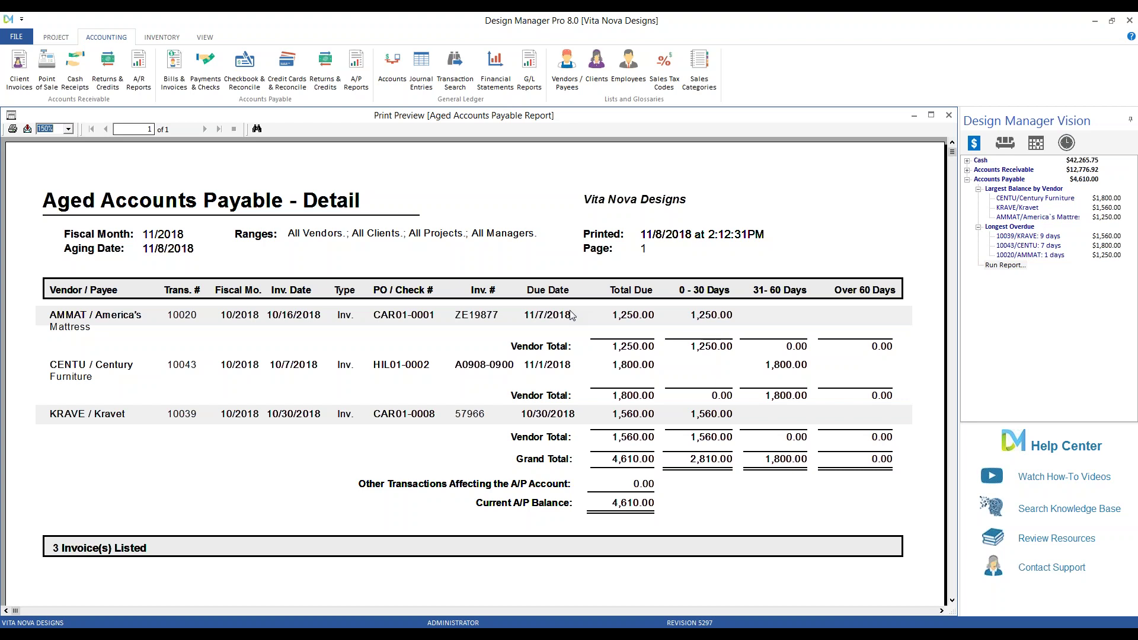
left_click(949, 116)
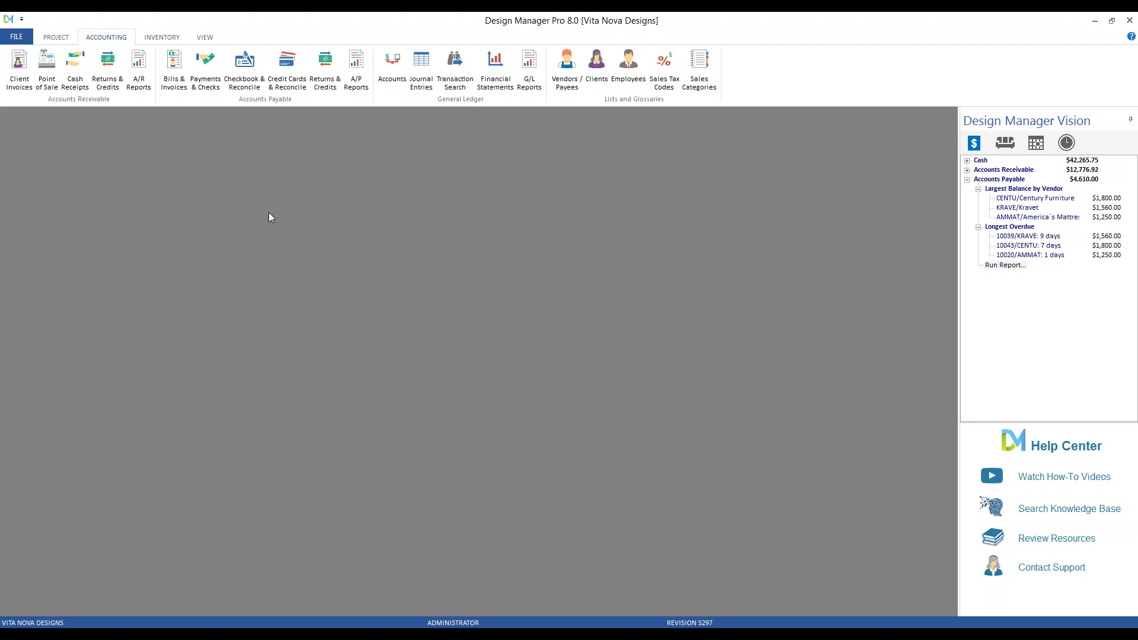
Step: Pay the tagged America's Mattress bill by American Express credit card and accept the payment list
left_click(205, 65)
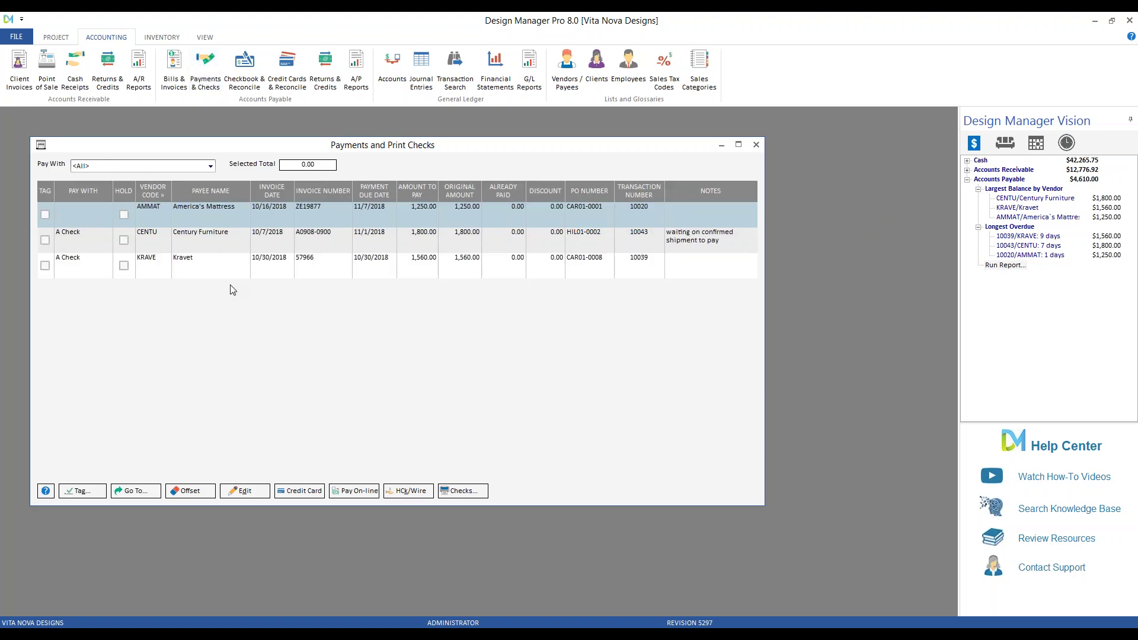
left_click(45, 214)
left_click(312, 490)
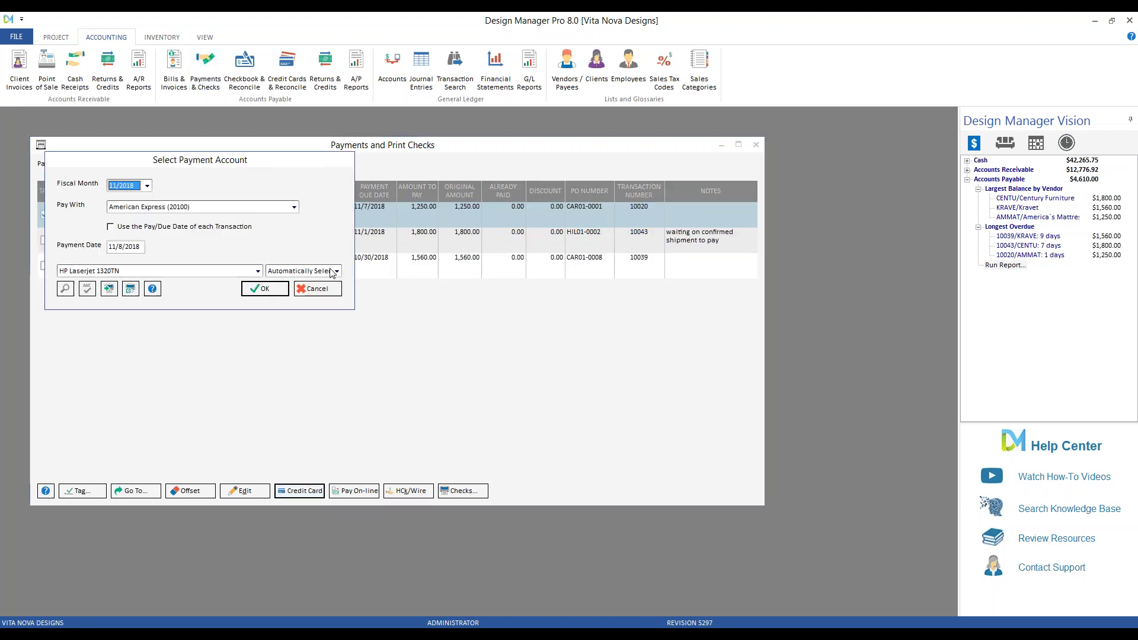
left_click(265, 289)
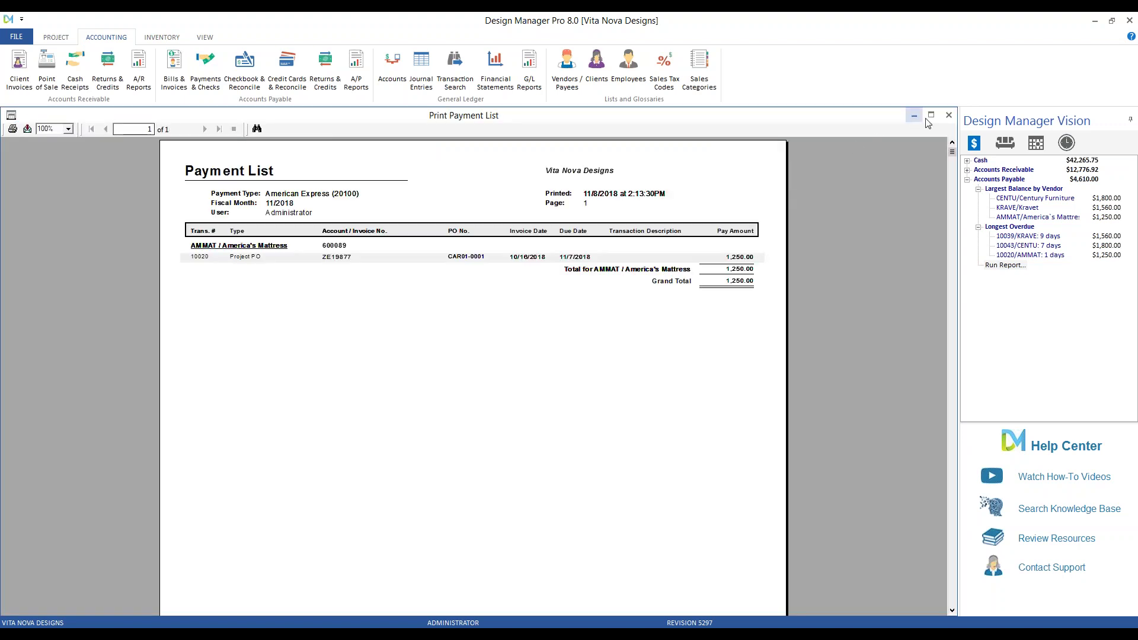
left_click(947, 120)
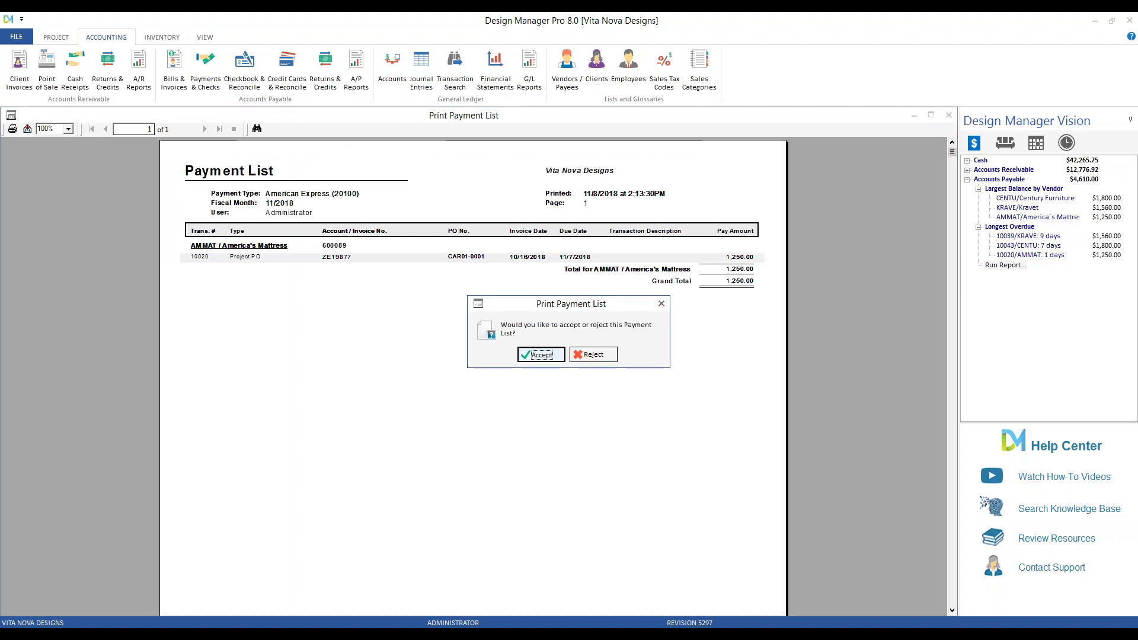
left_click(544, 353)
left_click(752, 144)
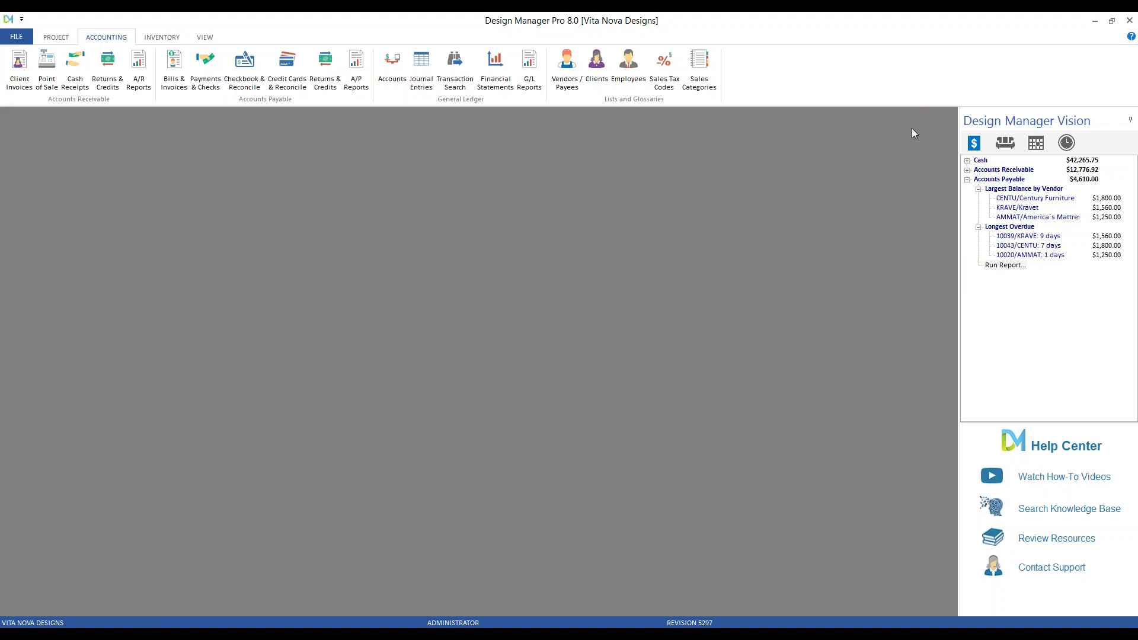
Step: Refresh the financial summary, check overdue payables, then collapse the Cash and Accounts Payable branches
left_click(1010, 142)
left_click(975, 142)
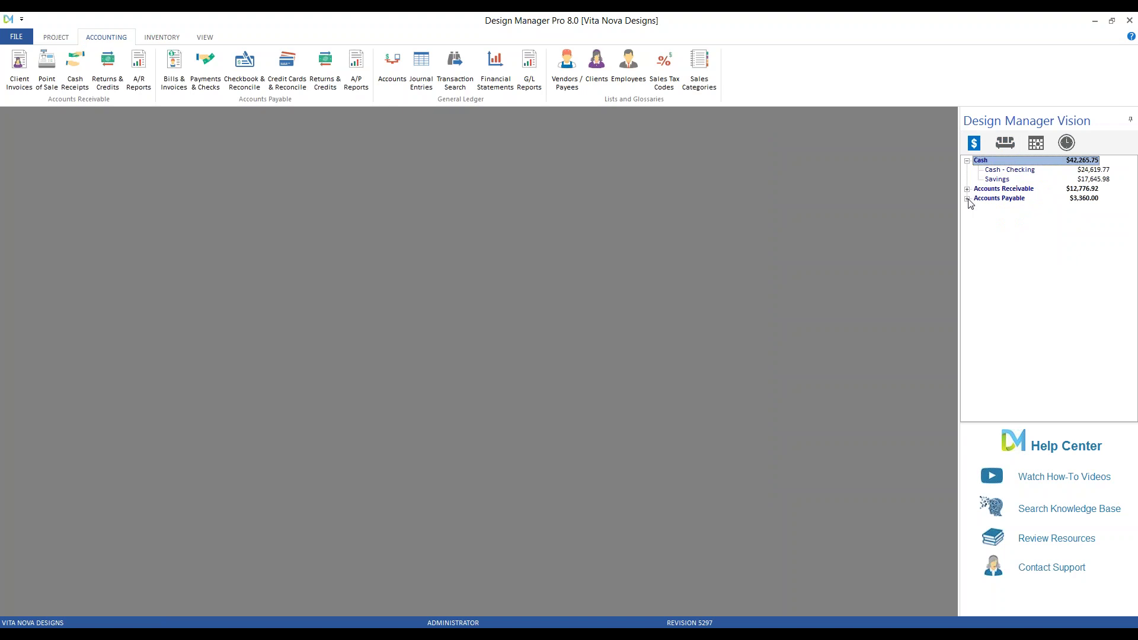
left_click(978, 208)
left_click(978, 236)
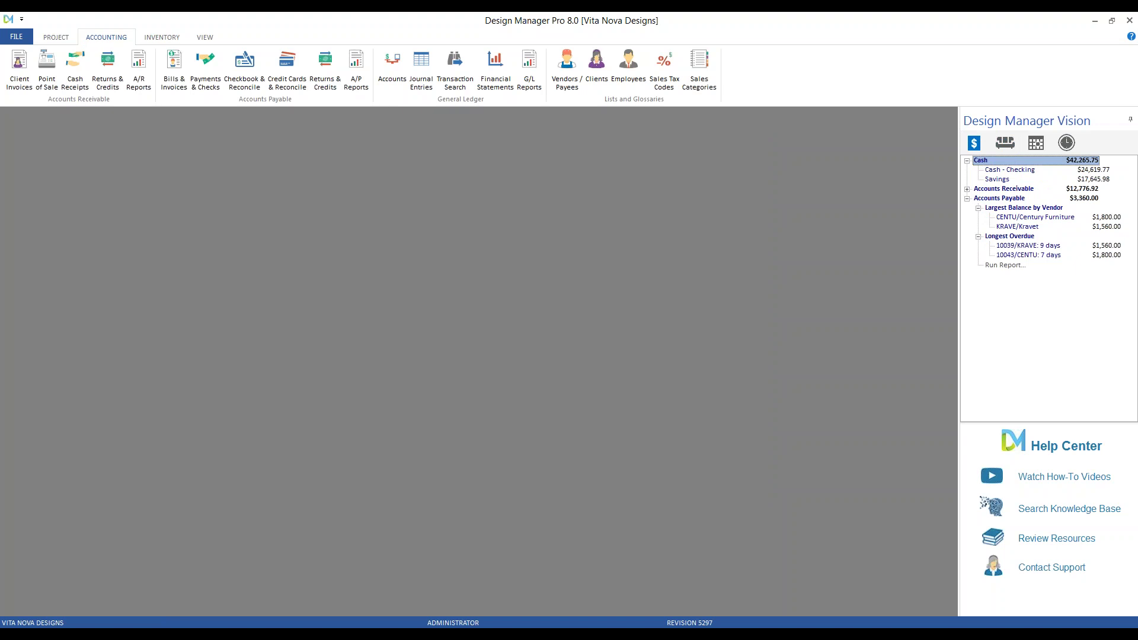
left_click(967, 160)
left_click(967, 180)
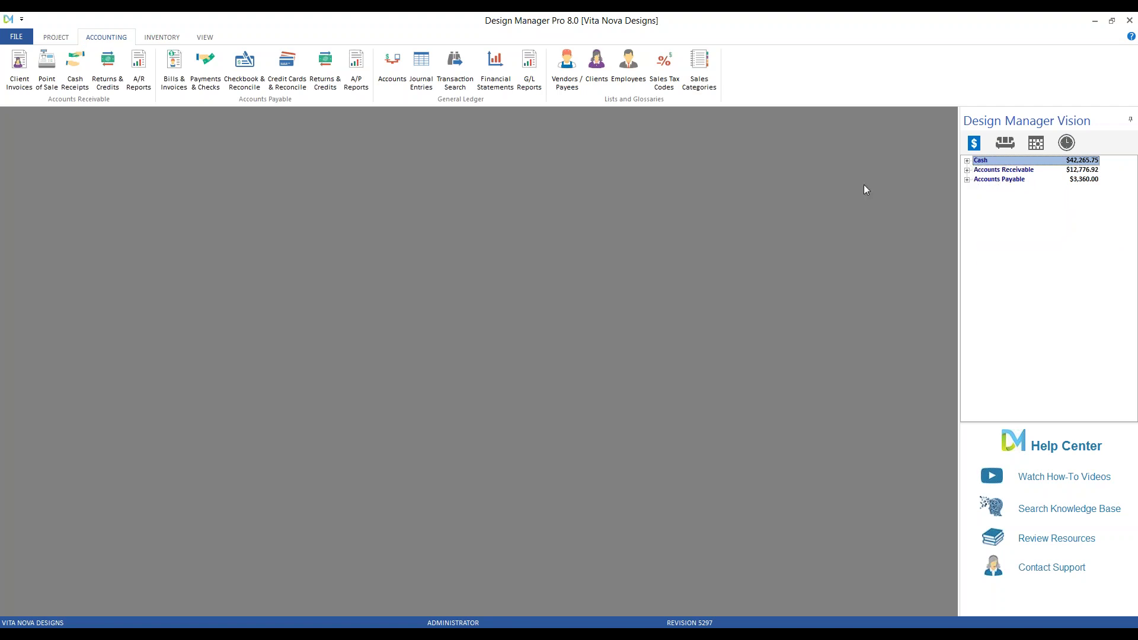
Step: Switch the Vision panel to open proposals and select the HIL01 proposal
left_click(1006, 143)
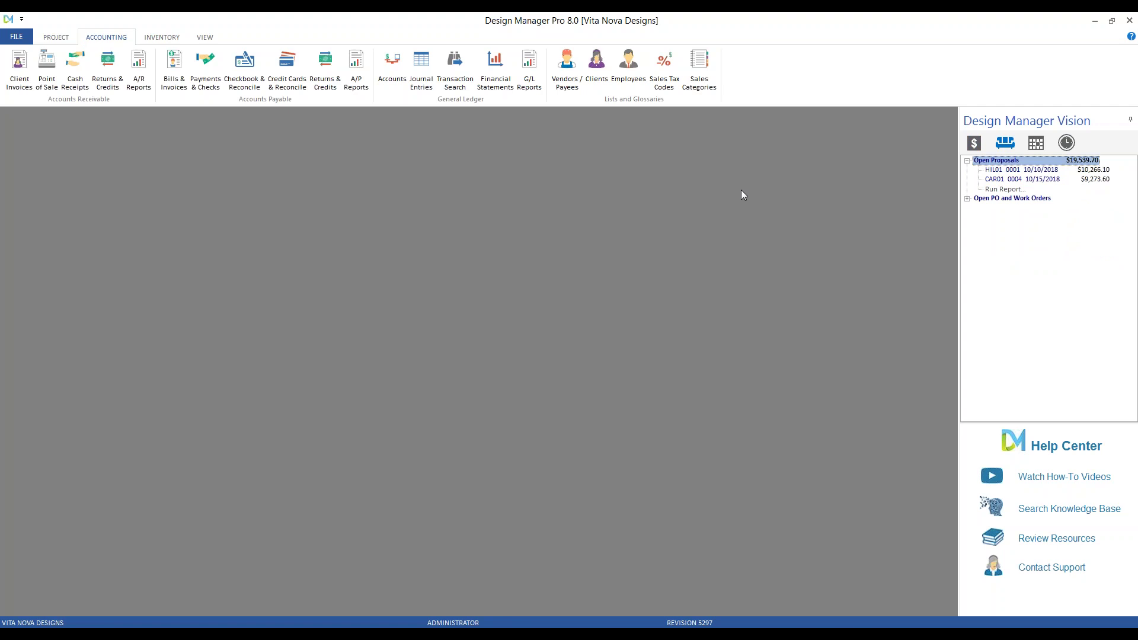
left_click(1094, 172)
left_click(1094, 180)
left_click(1092, 170)
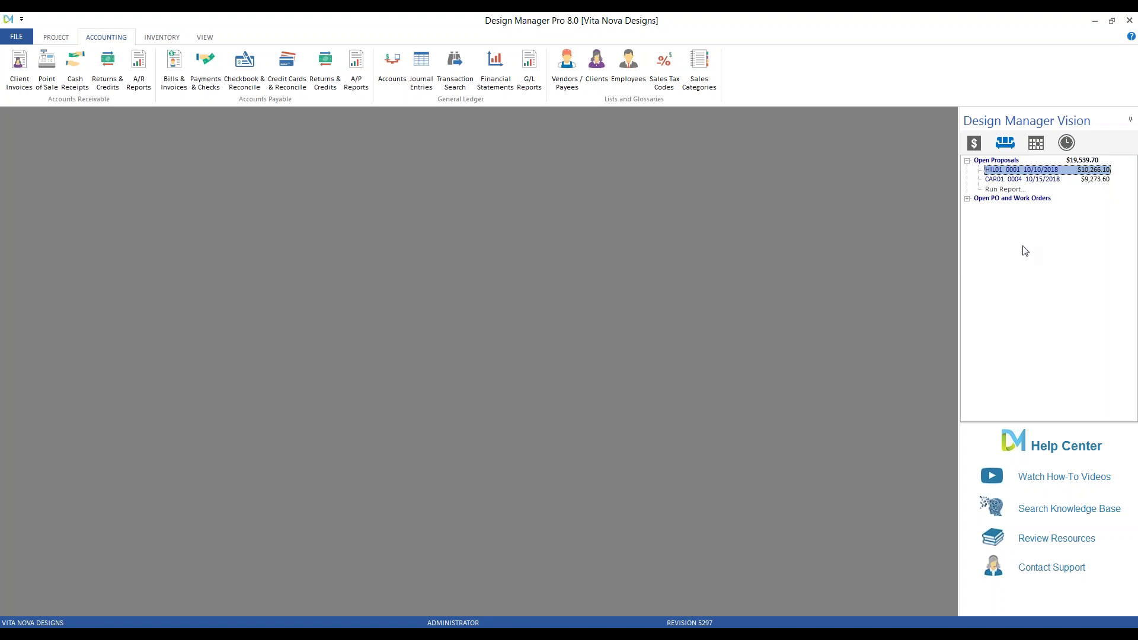
Step: Preview the open proposals report filtered to No Deposit Received at 150%, then close it
left_click(1013, 190)
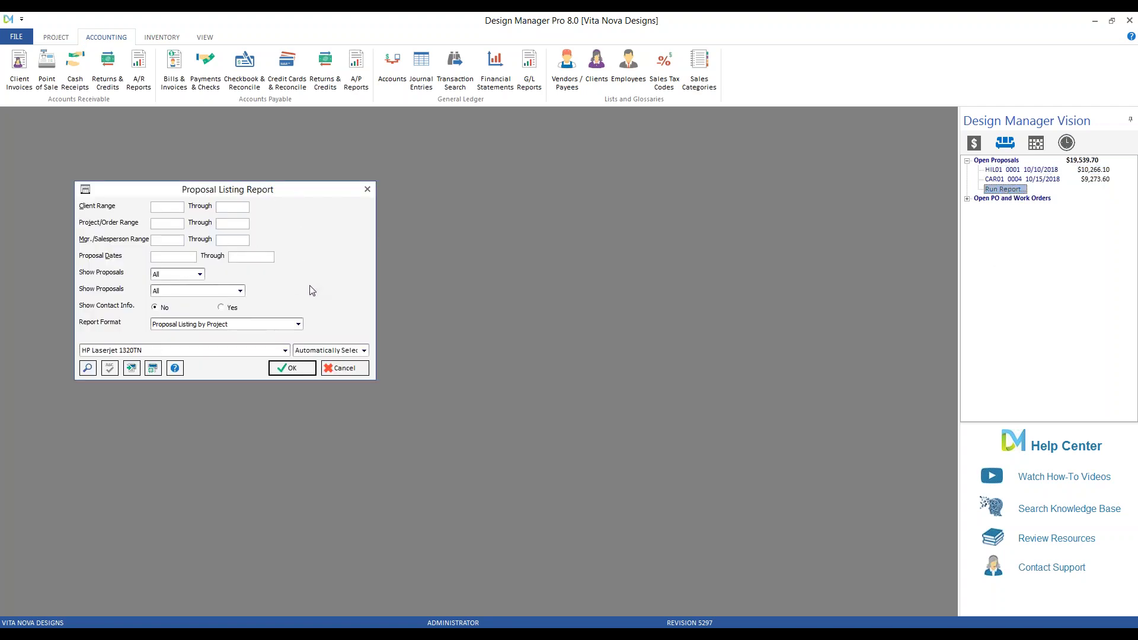
left_click(239, 291)
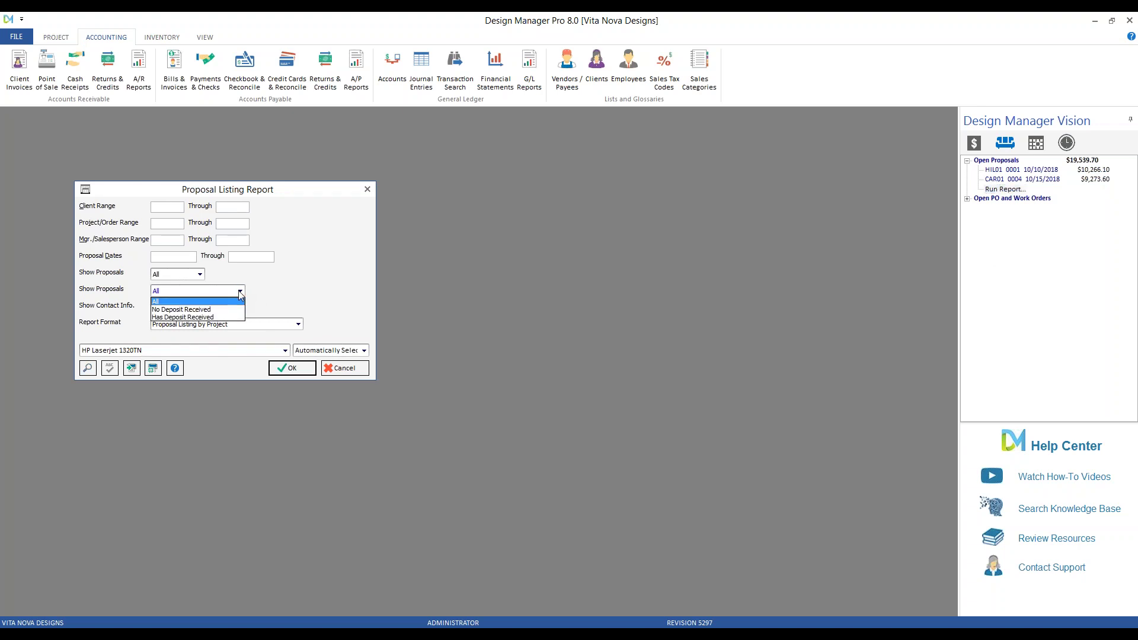
left_click(225, 309)
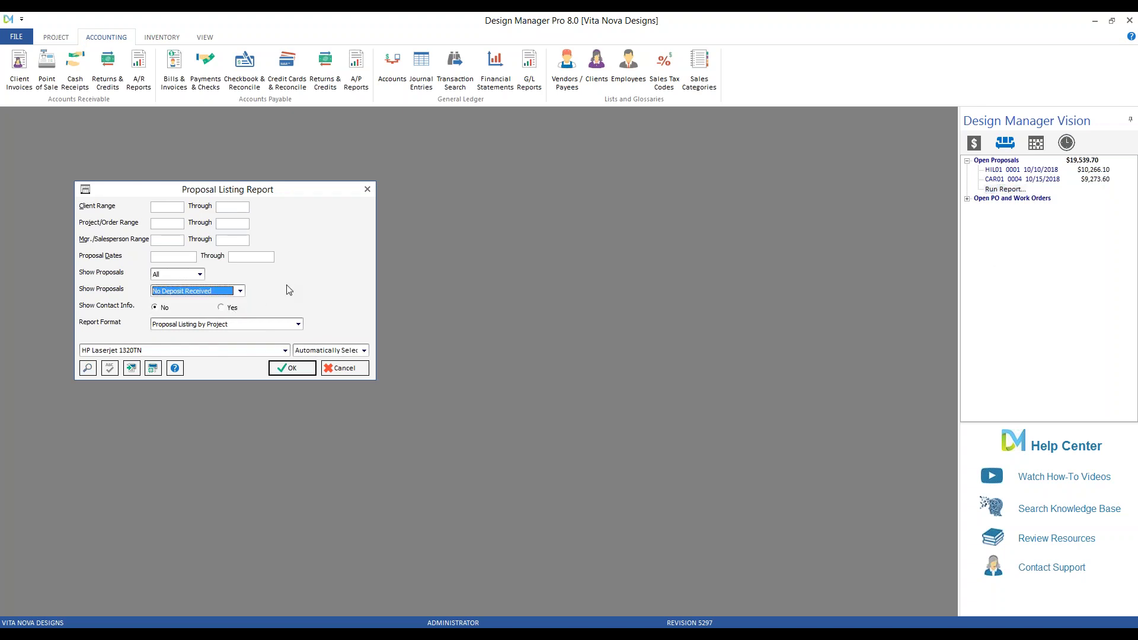
left_click(292, 368)
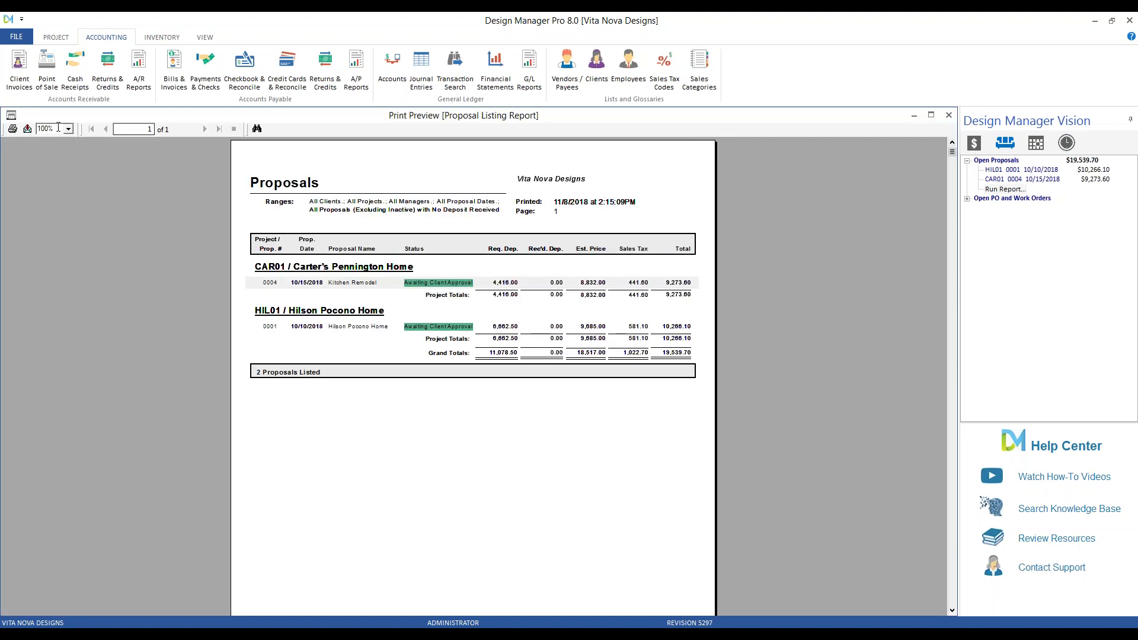
left_click(58, 128)
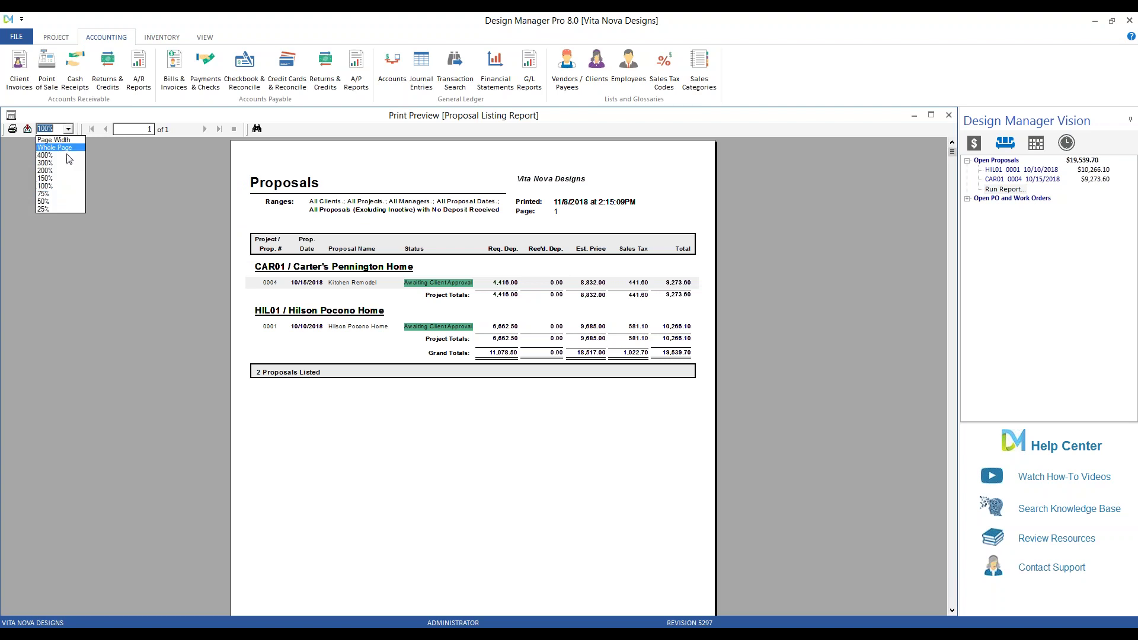
left_click(56, 172)
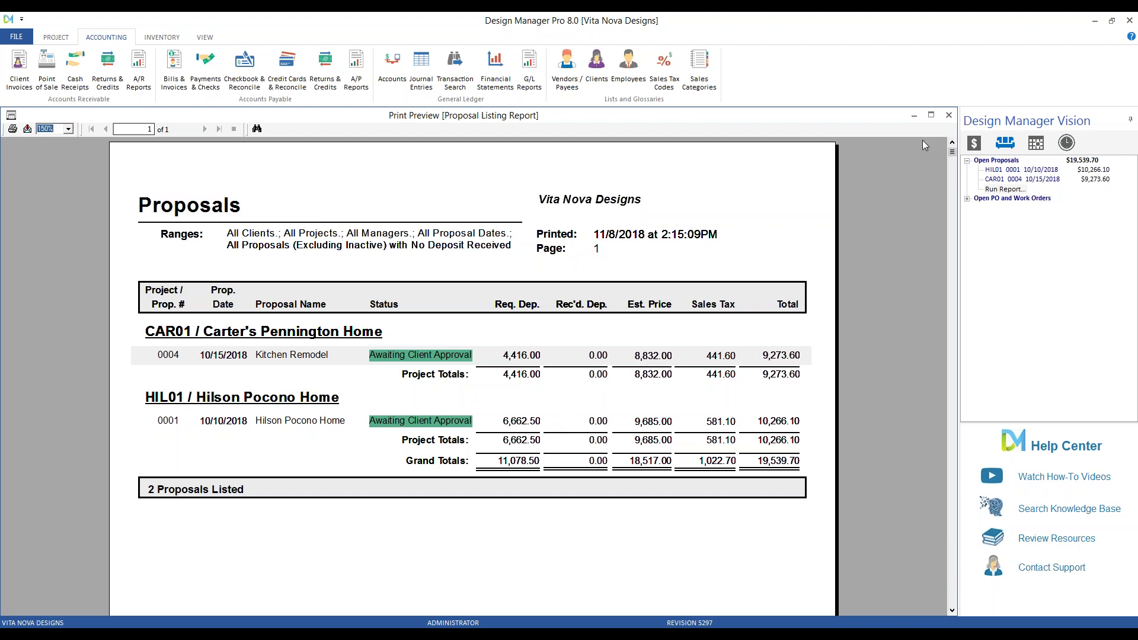
left_click(949, 116)
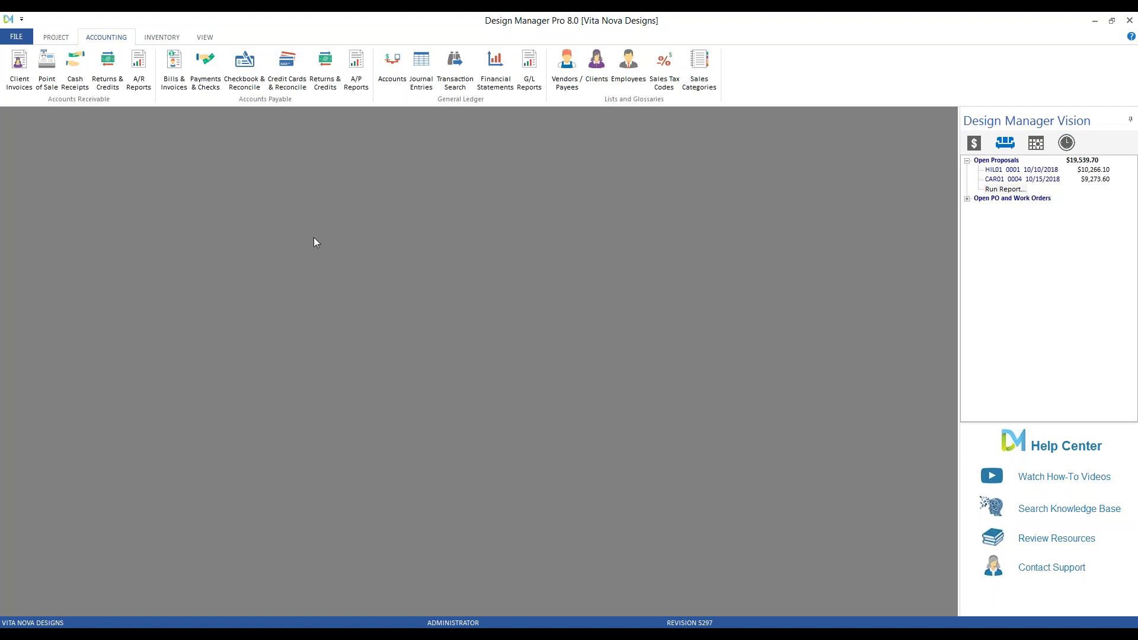
Step: Record a 6662.50 AMEX deposit receipt against proposal 0001 of project HIL01
left_click(75, 80)
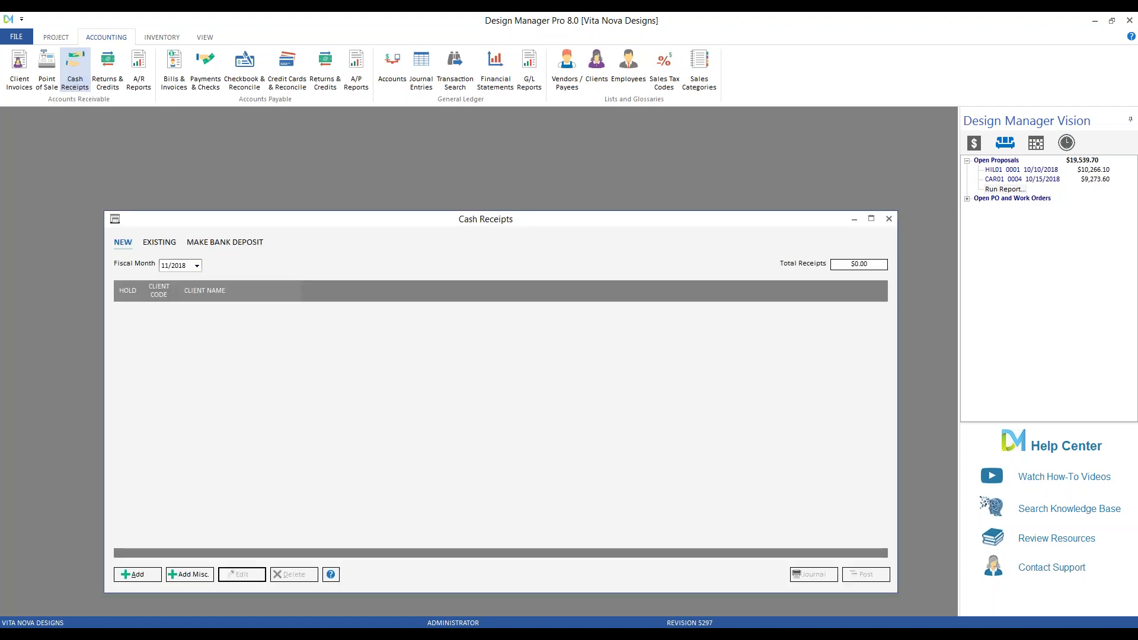
left_click(153, 576)
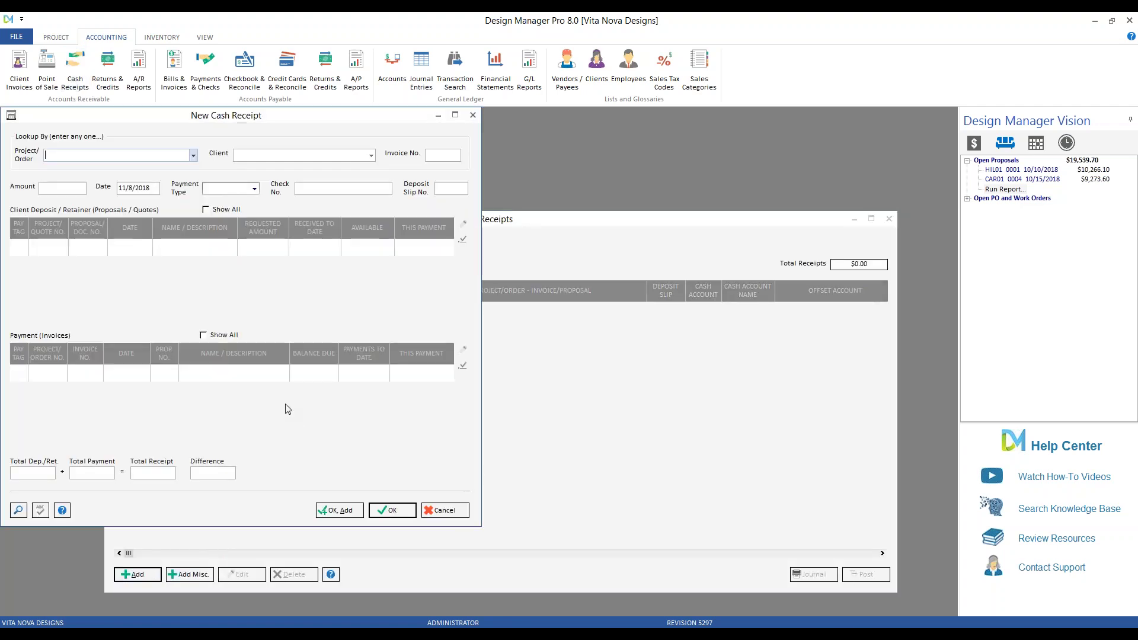
type("hil")
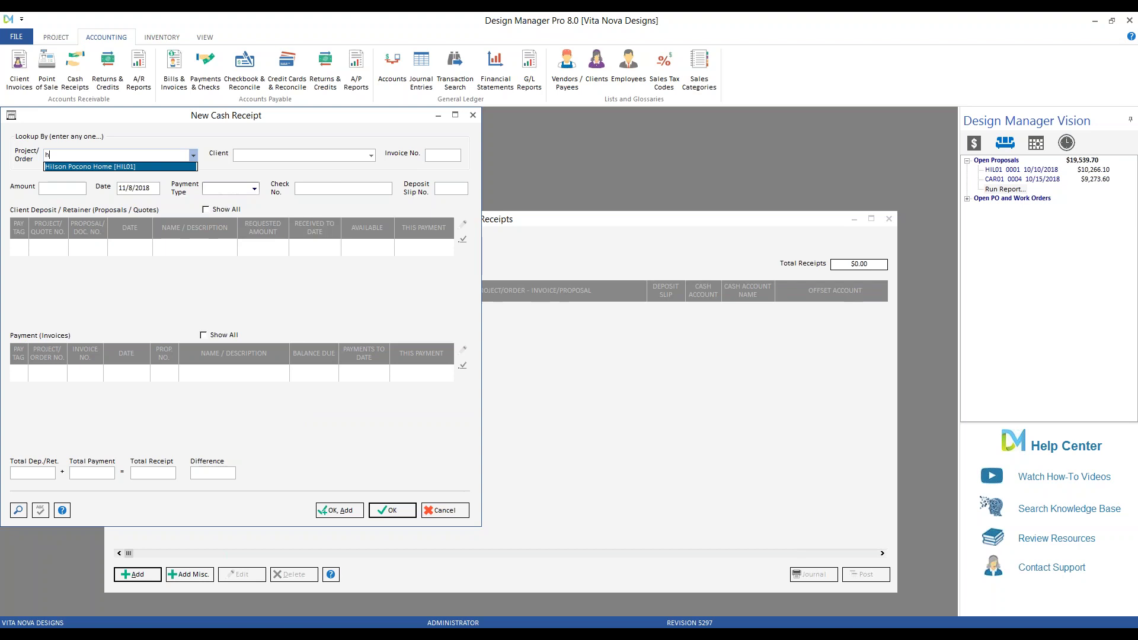
key("Return")
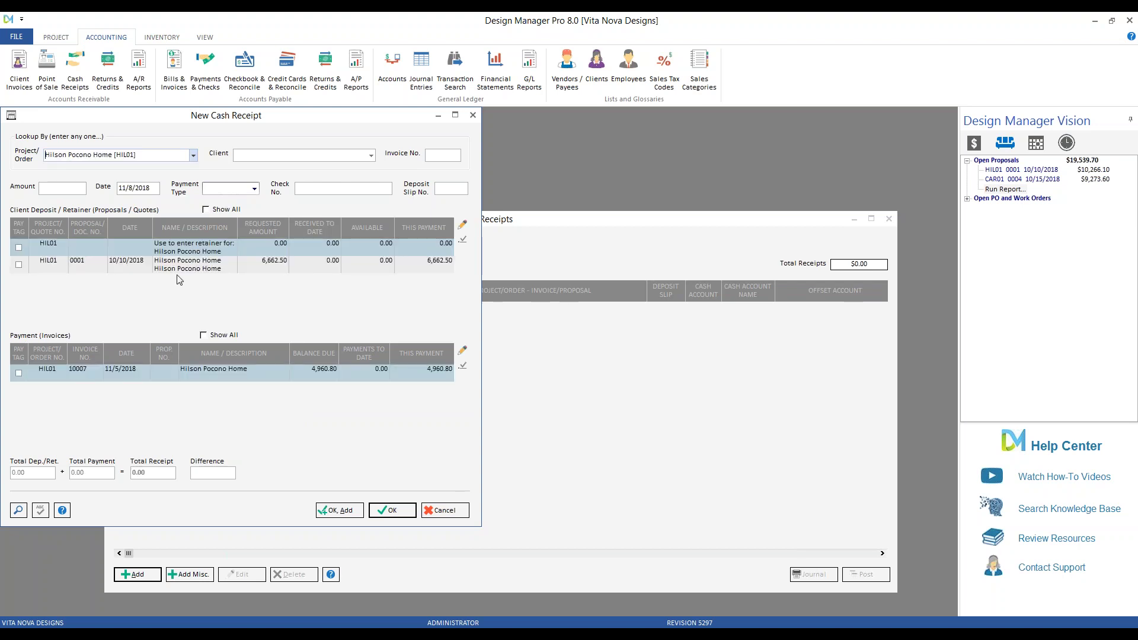
left_click(19, 264)
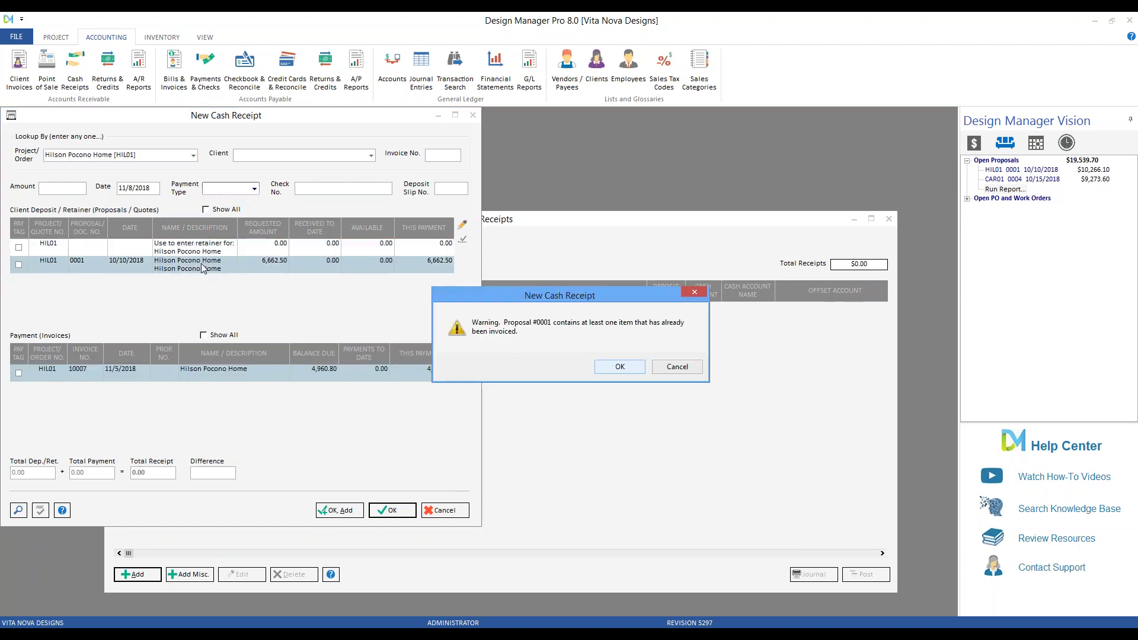
left_click(620, 366)
type("6662.50")
key("Tab")
type("a")
key("Tab")
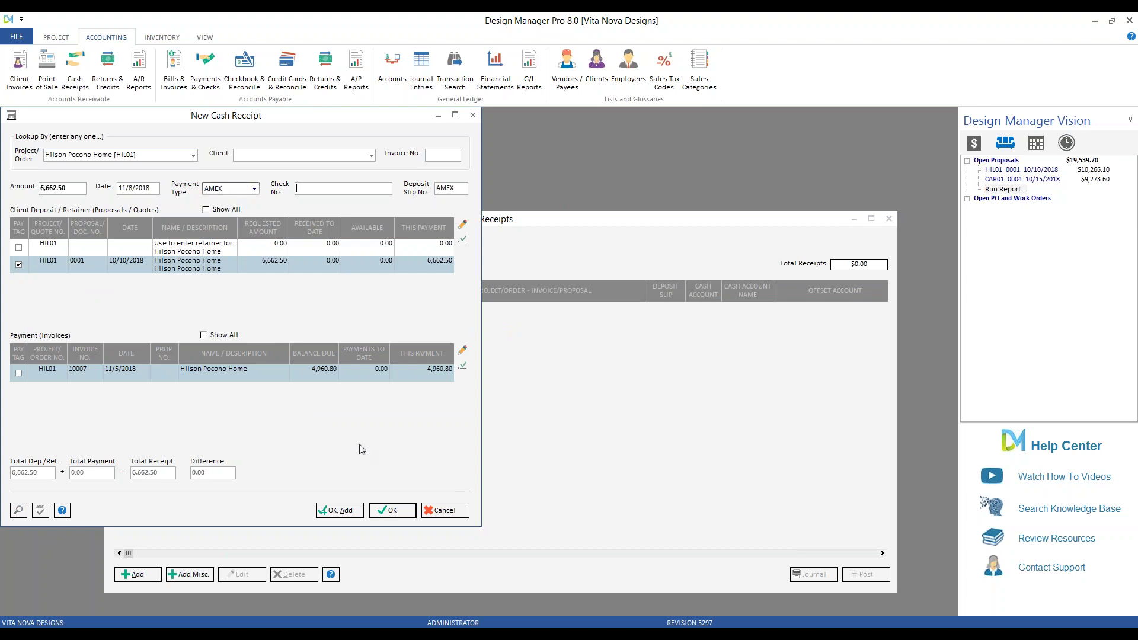
left_click(393, 510)
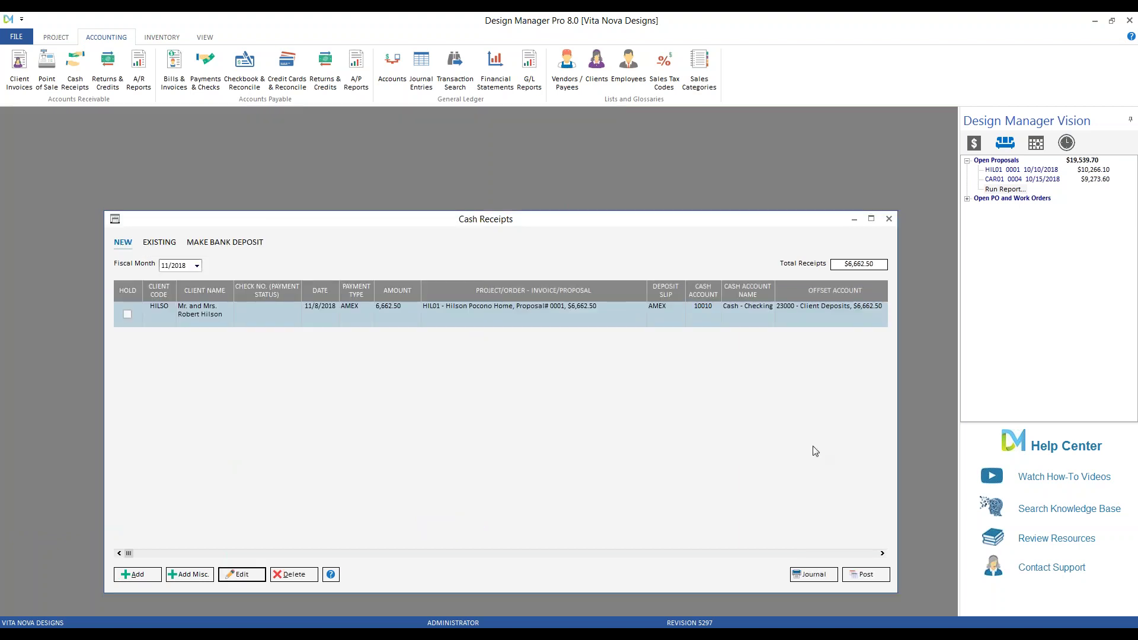
Step: Post the cash receipt, close Cash Receipts, and return to the open proposals summary
left_click(863, 576)
left_click(624, 376)
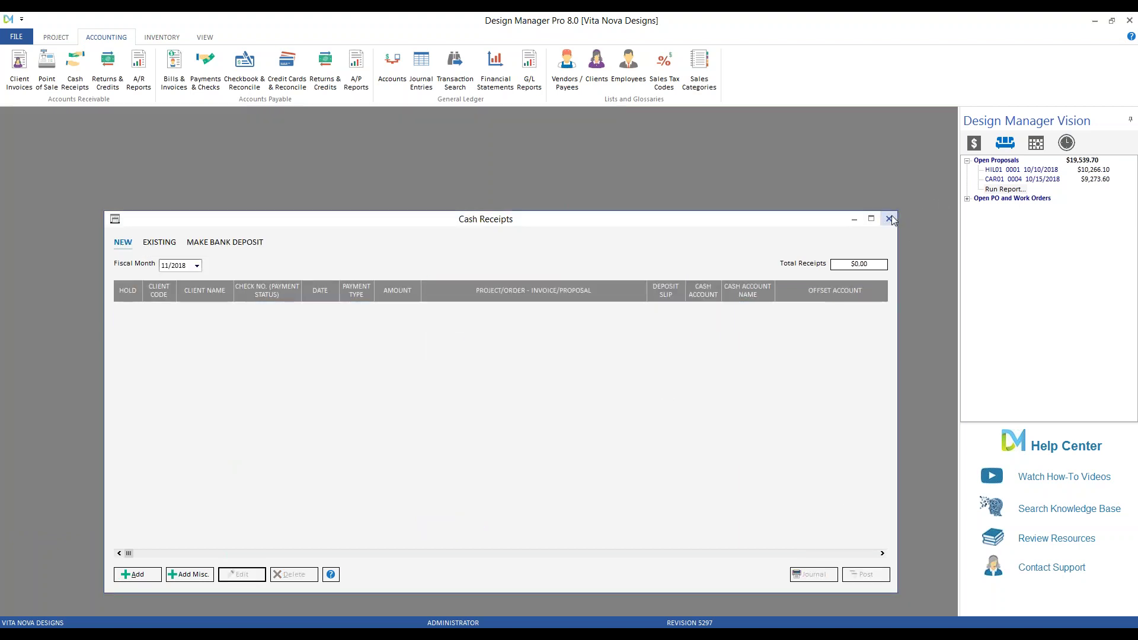
left_click(889, 219)
left_click(974, 143)
left_click(1004, 143)
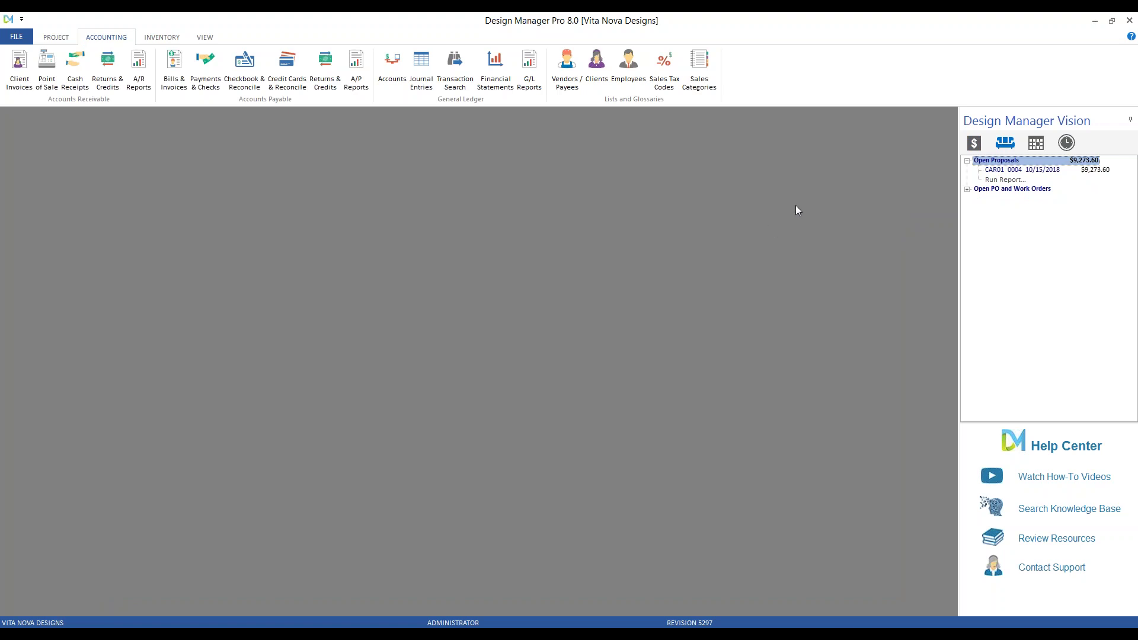
Step: Collapse open proposals, expand open purchase and work orders, then open the FILE menu
left_click(967, 161)
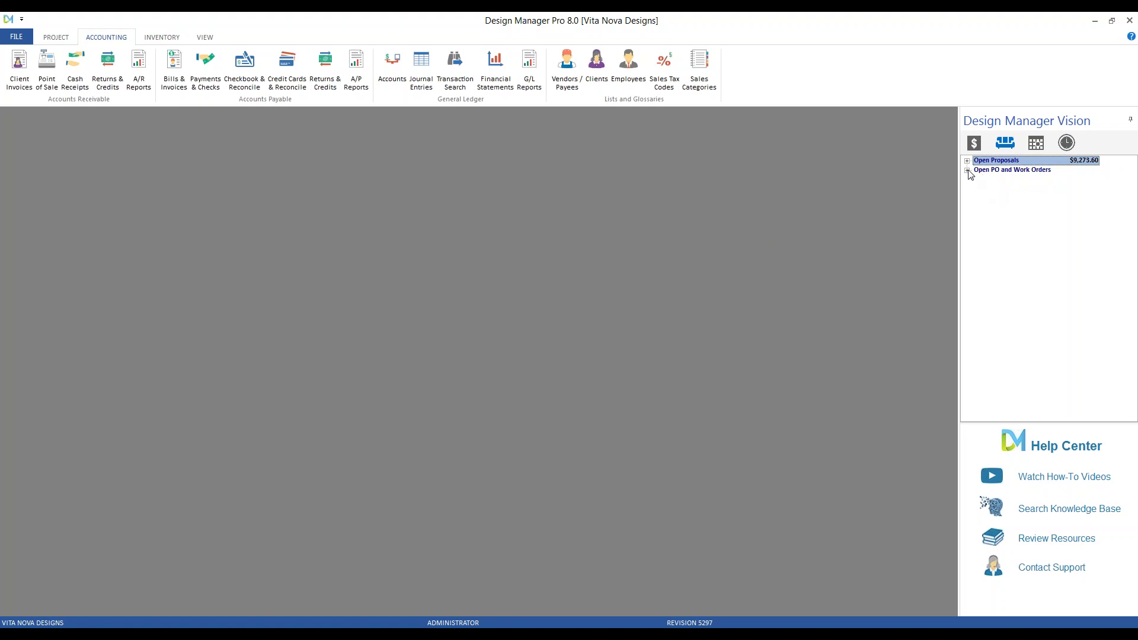
left_click(968, 171)
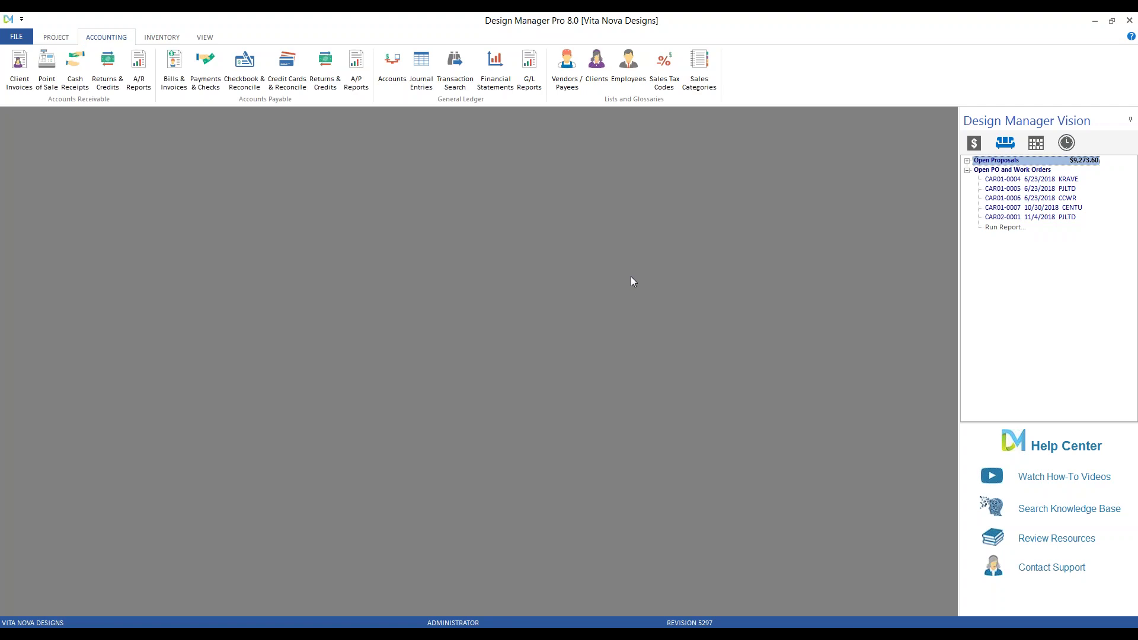
left_click(17, 37)
left_click(98, 70)
left_click(564, 427)
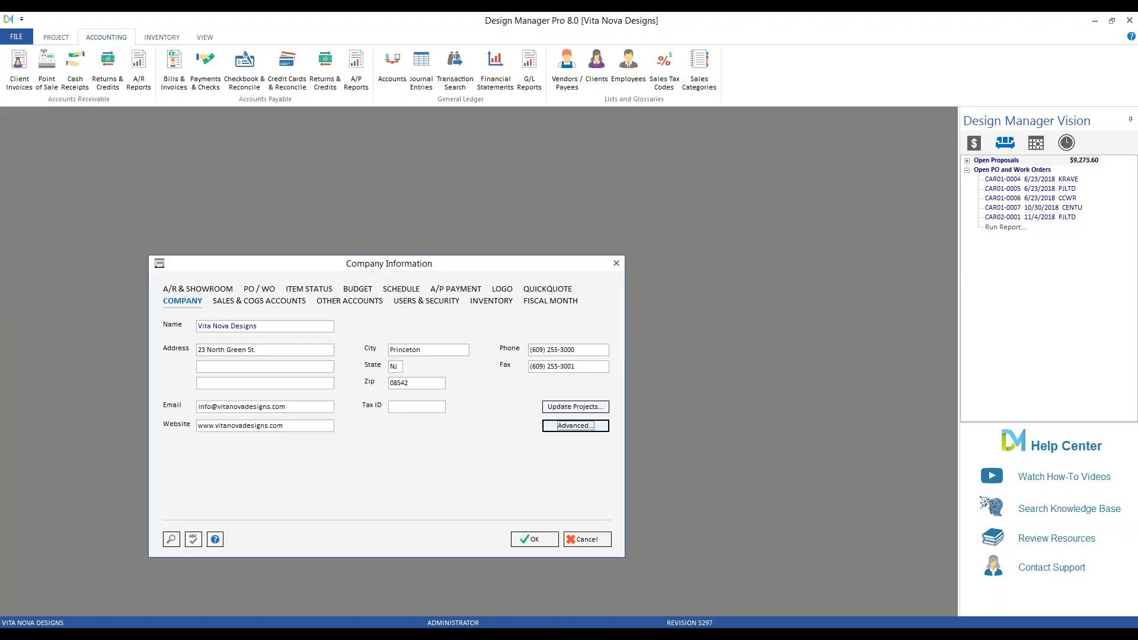
left_click_drag(399, 275, 354, 200)
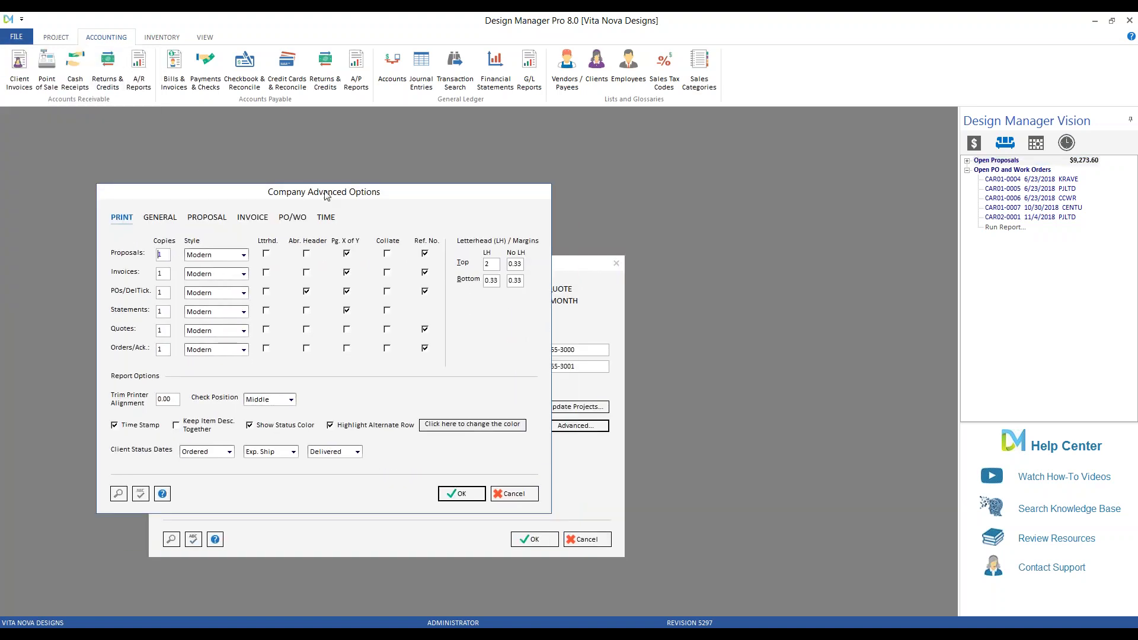
left_click(299, 217)
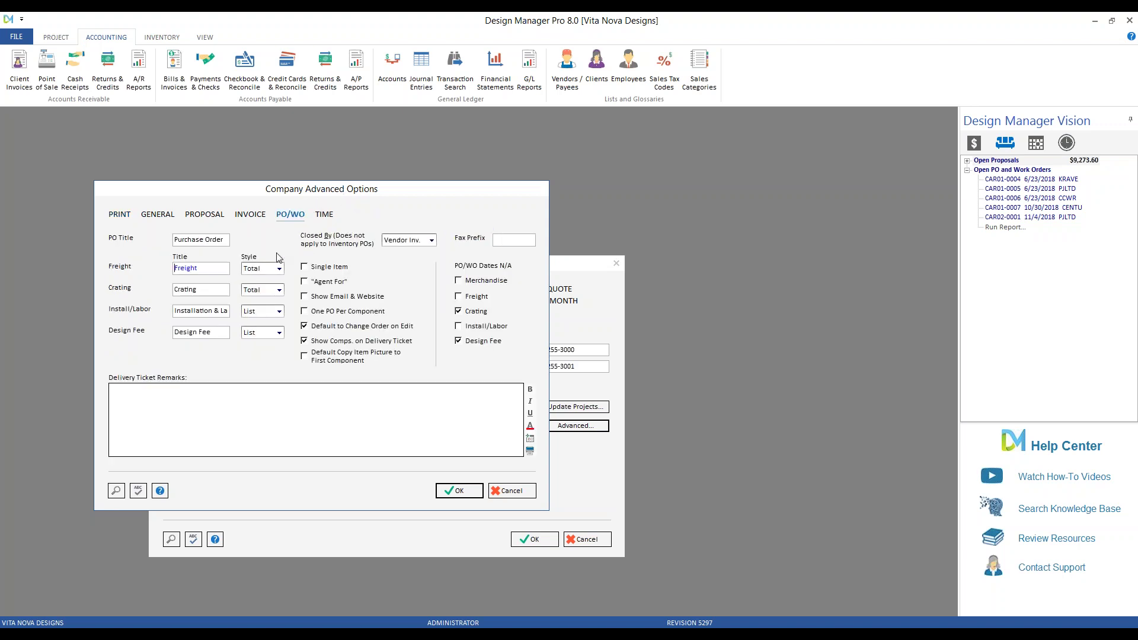
left_click(431, 240)
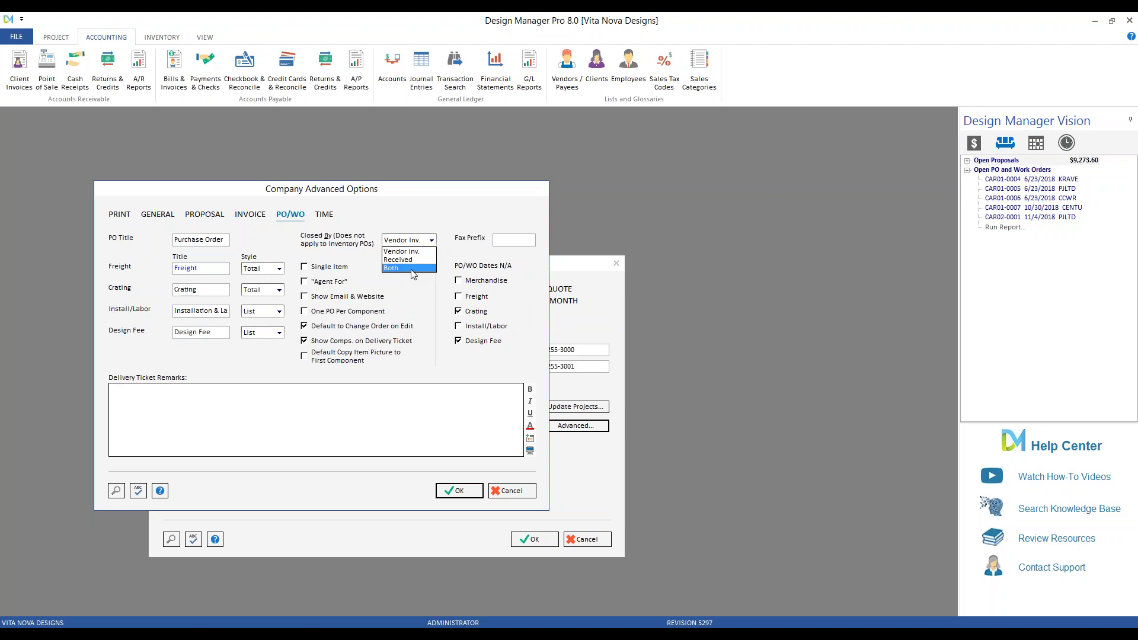
left_click(415, 251)
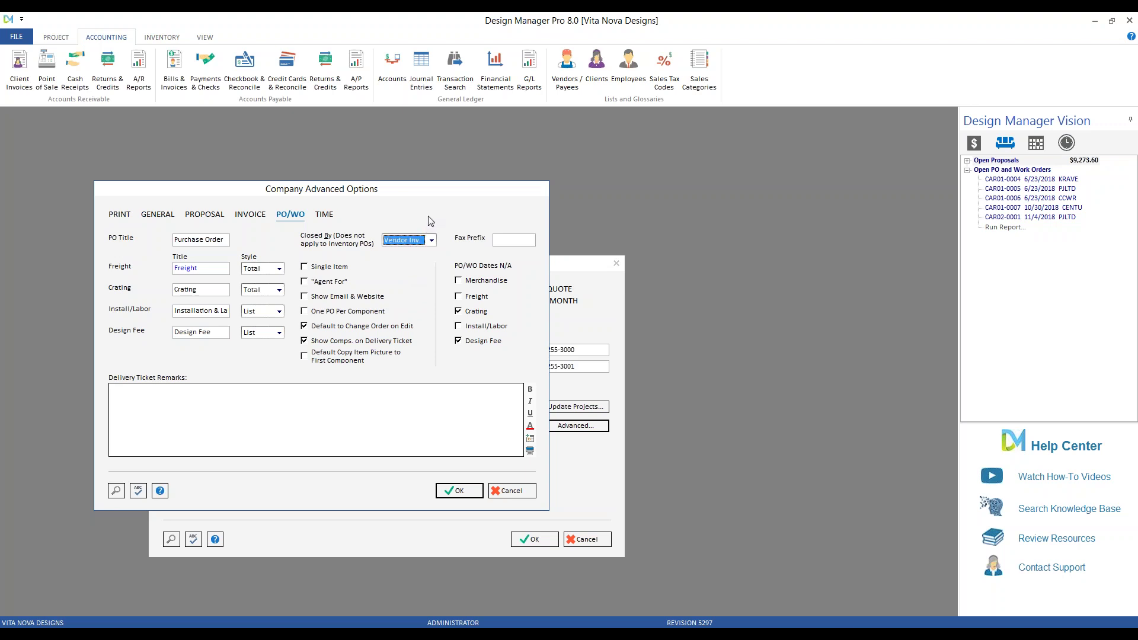
left_click(522, 491)
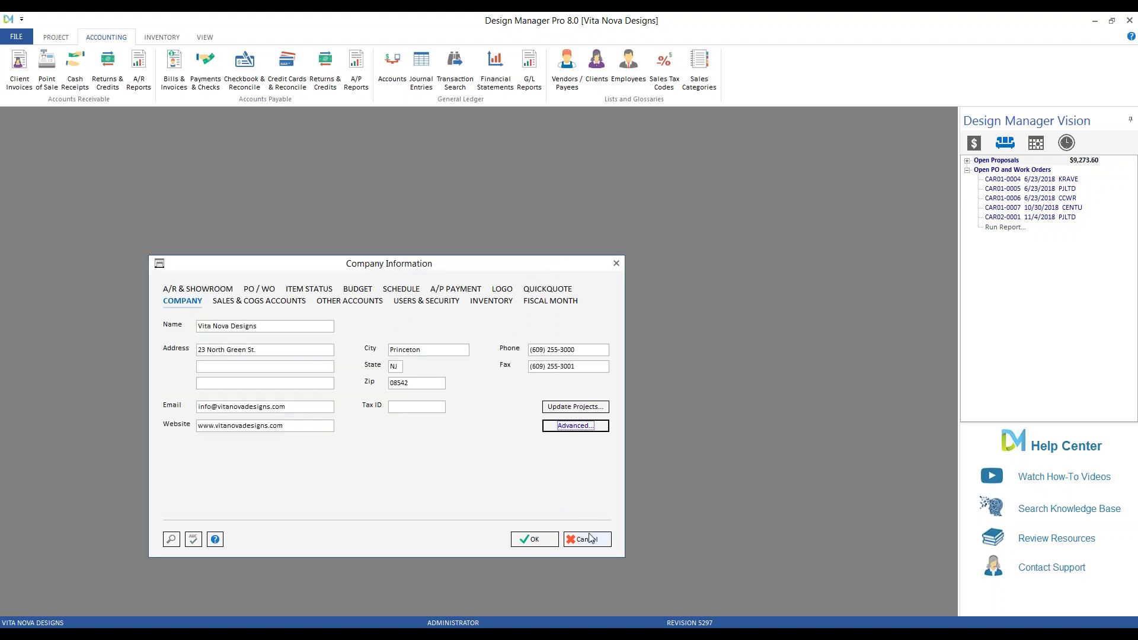
left_click(589, 538)
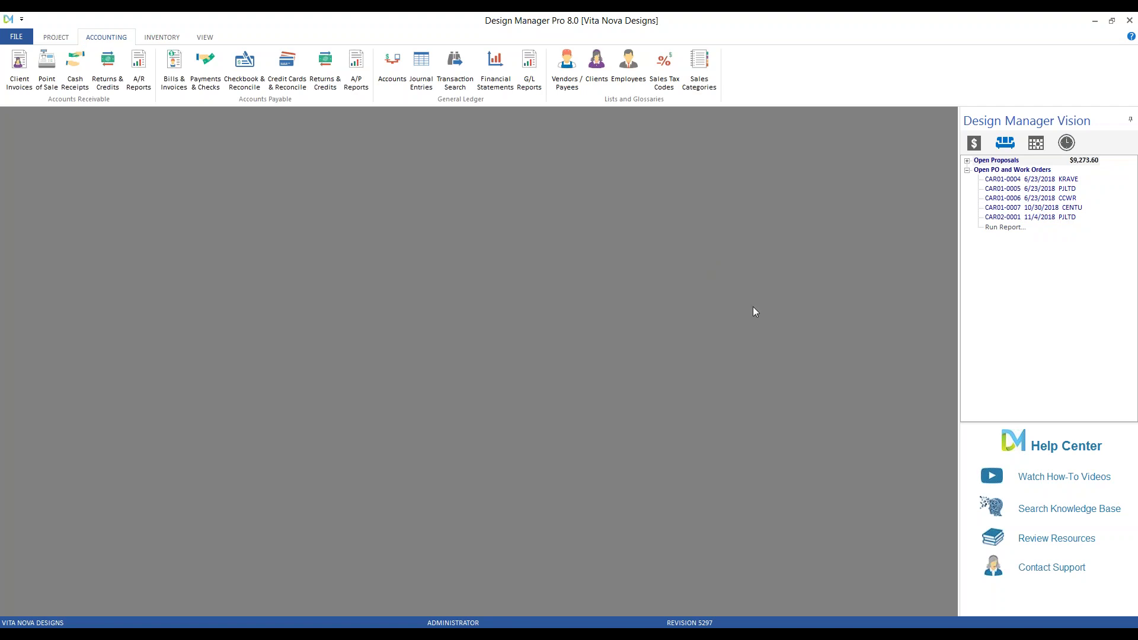
Step: Run the Open PO and Work Orders summary report sorted by Project instead of vendor
left_click(1005, 228)
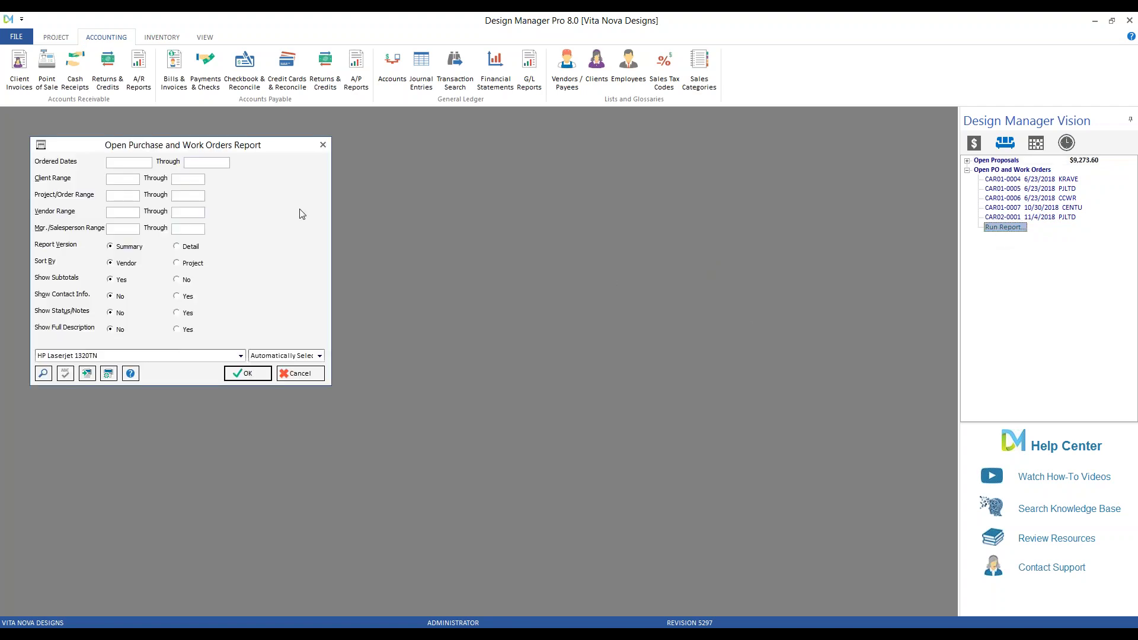
left_click_drag(158, 148, 188, 153)
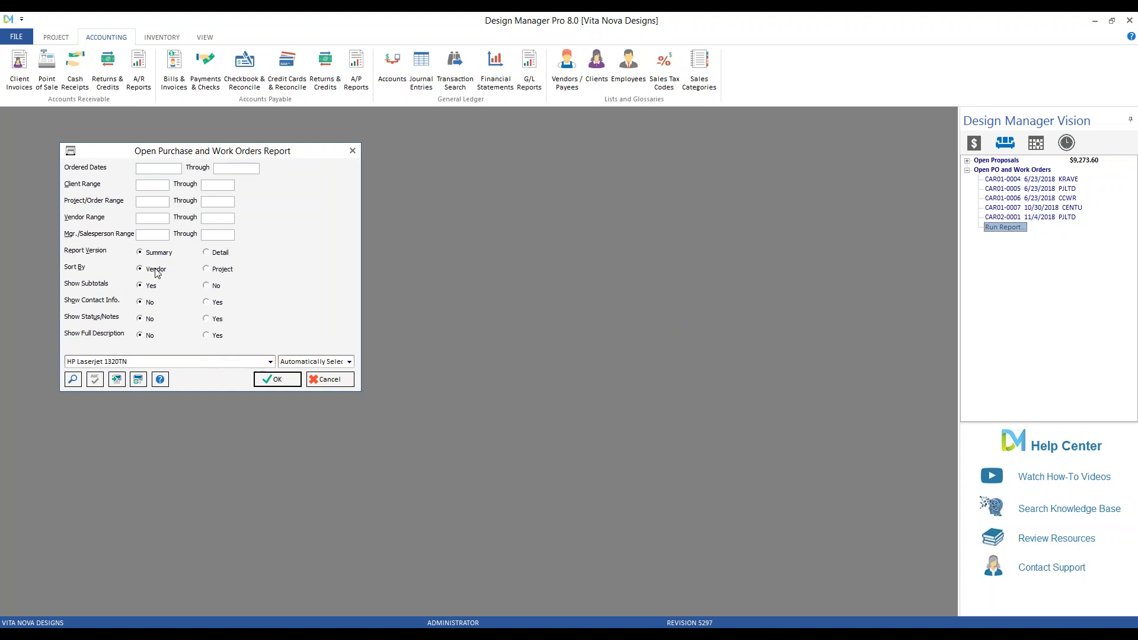
left_click(224, 271)
left_click(281, 381)
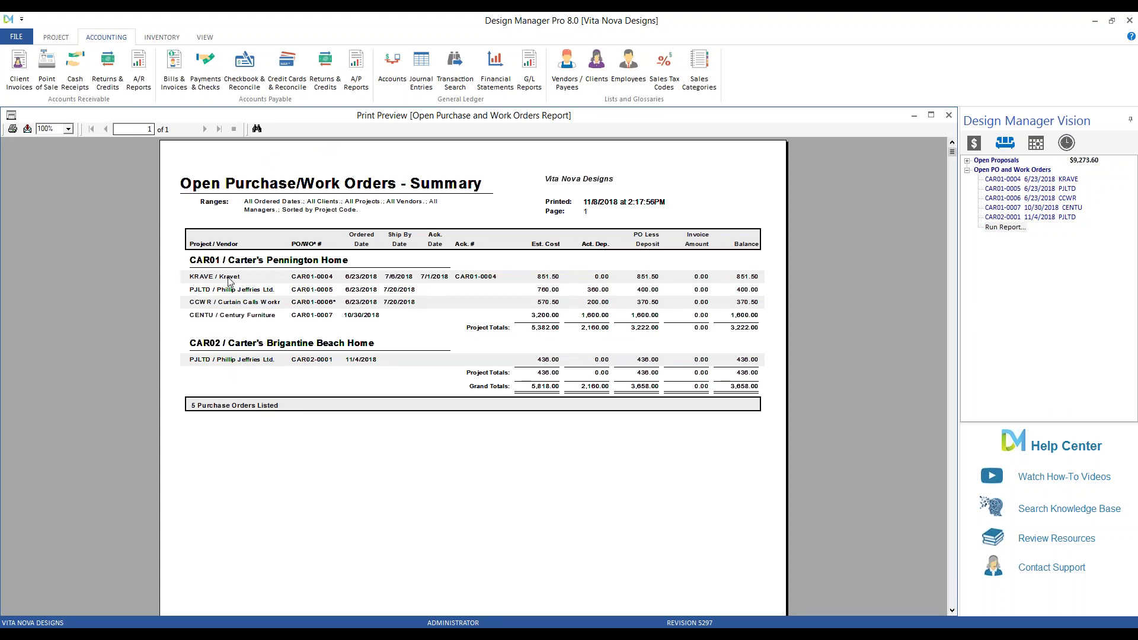
Step: Zoom the report preview to 150% to read the project balances, then close it
left_click(69, 128)
left_click(53, 177)
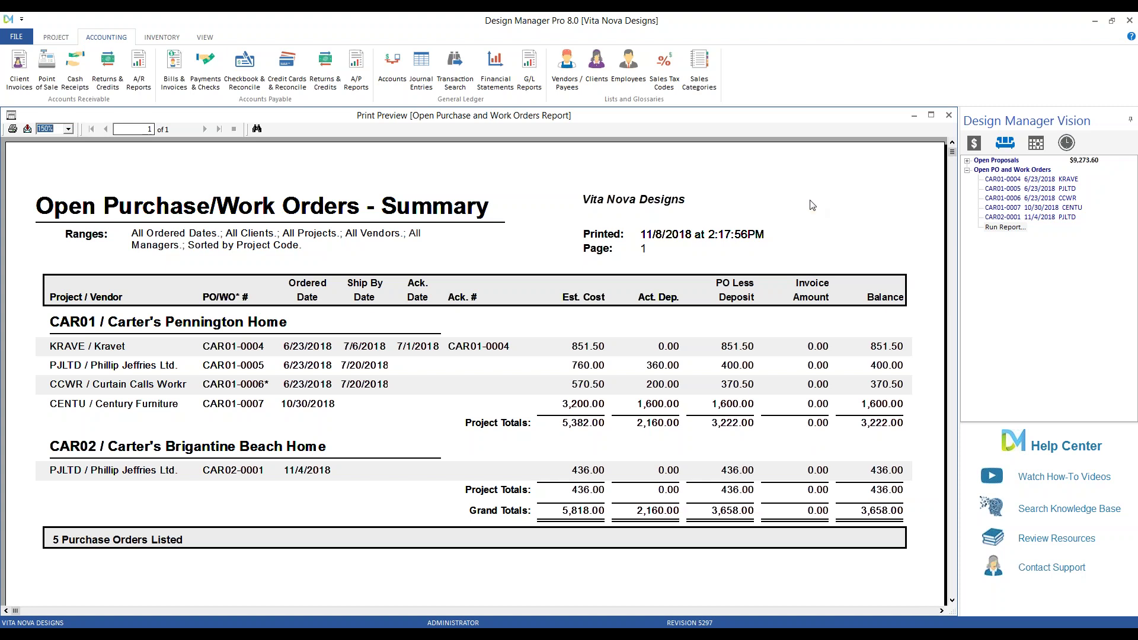
left_click(949, 115)
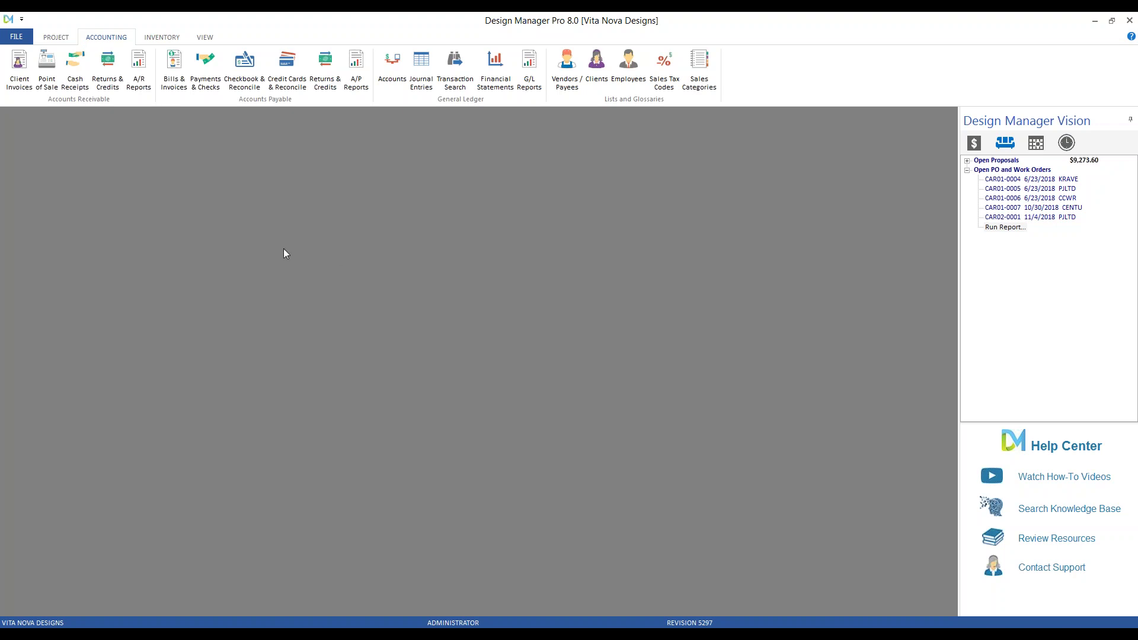
Step: Start a new vendor entry of type Invoice for Project PO against Kravet's purchase order
left_click(178, 72)
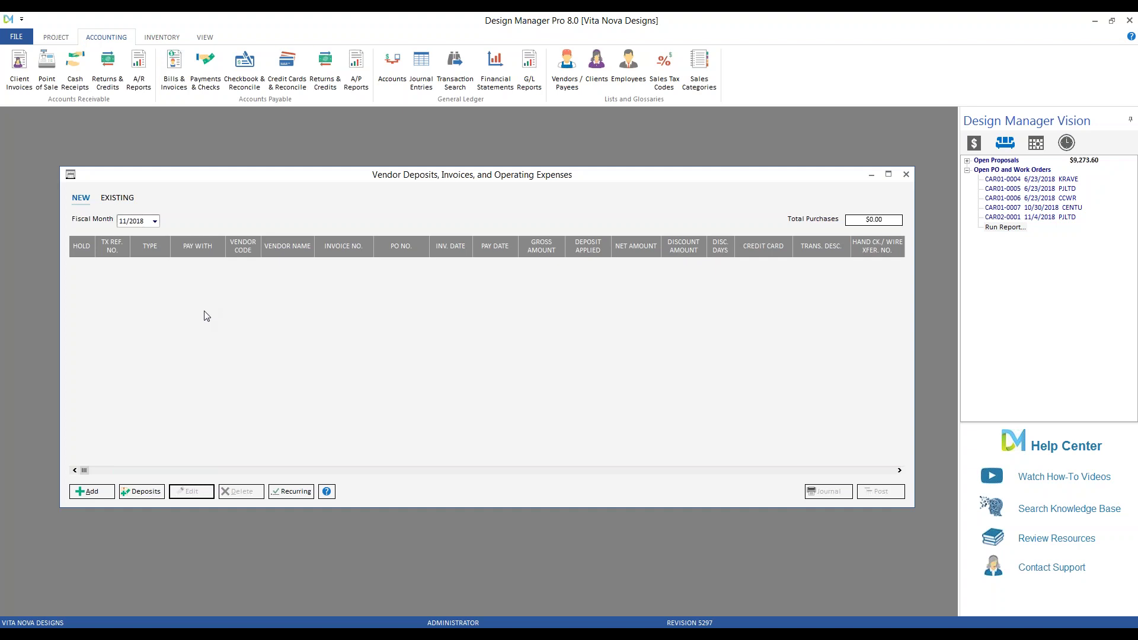
left_click(92, 492)
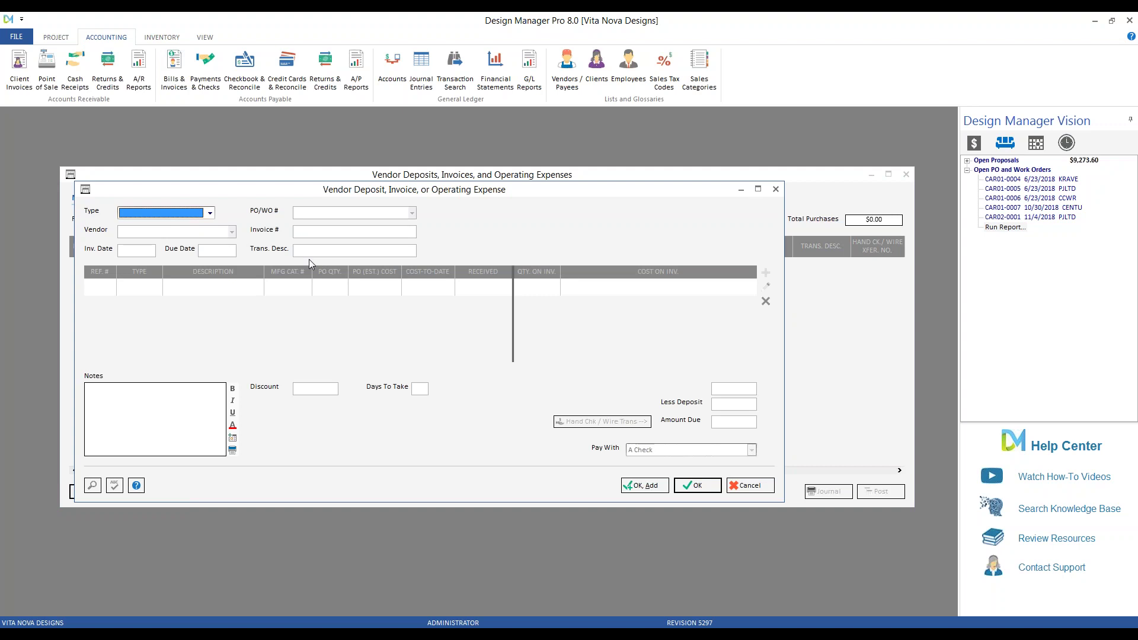
key("i")
key("Tab")
key("alt+Down")
key("Down")
key("Down")
key("Down")
key("Down")
key("Down")
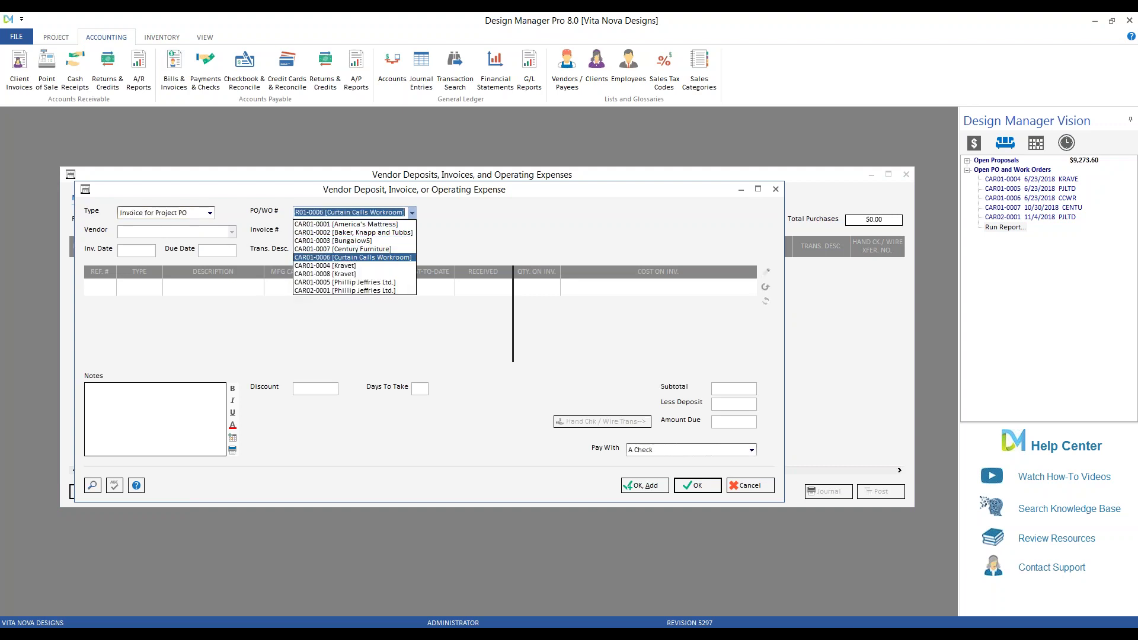
key("Tab")
Step: Enter the vendor's invoice number, 11/8/2018 invoice and due dates, a 'paid in full' description, and save
type("4679663")
key("F4")
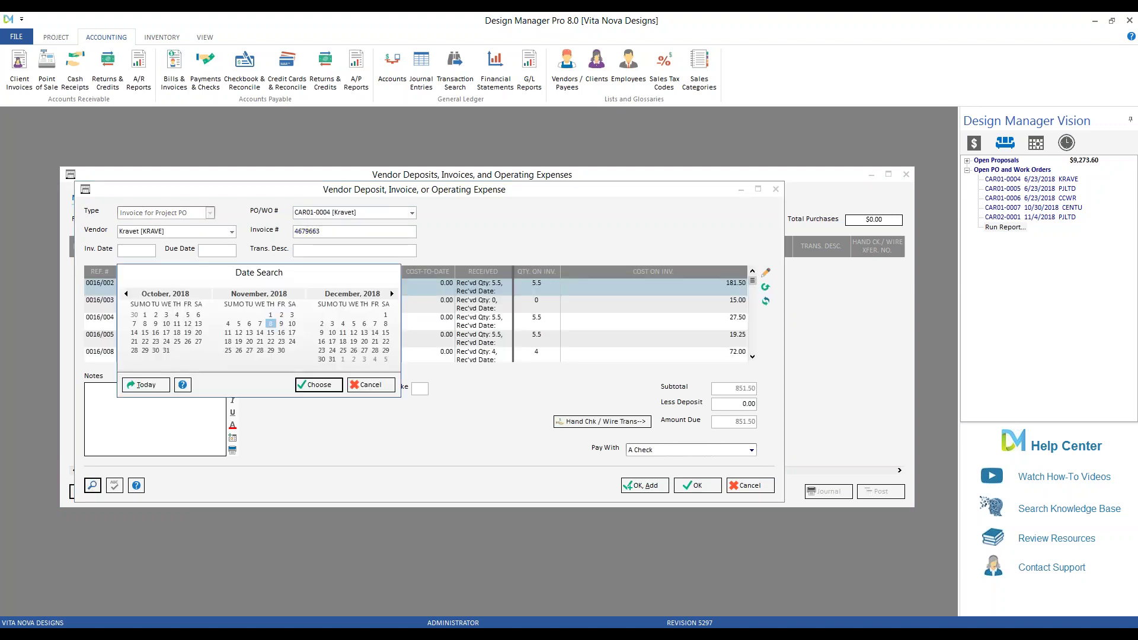
key("Return")
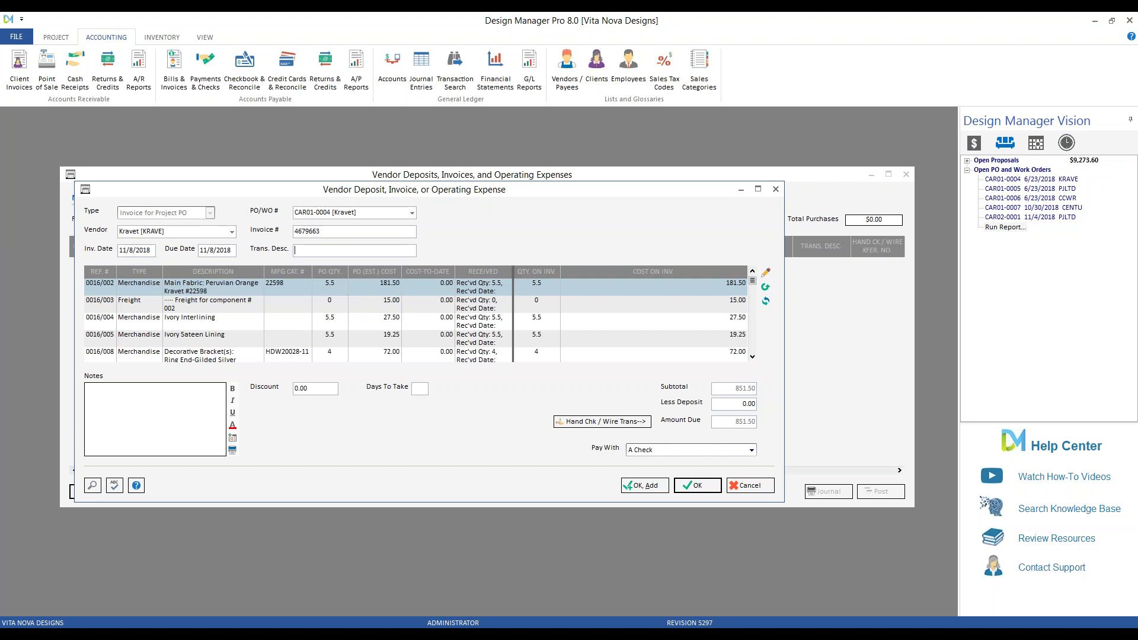
type("paid inf ufull")
left_click(698, 485)
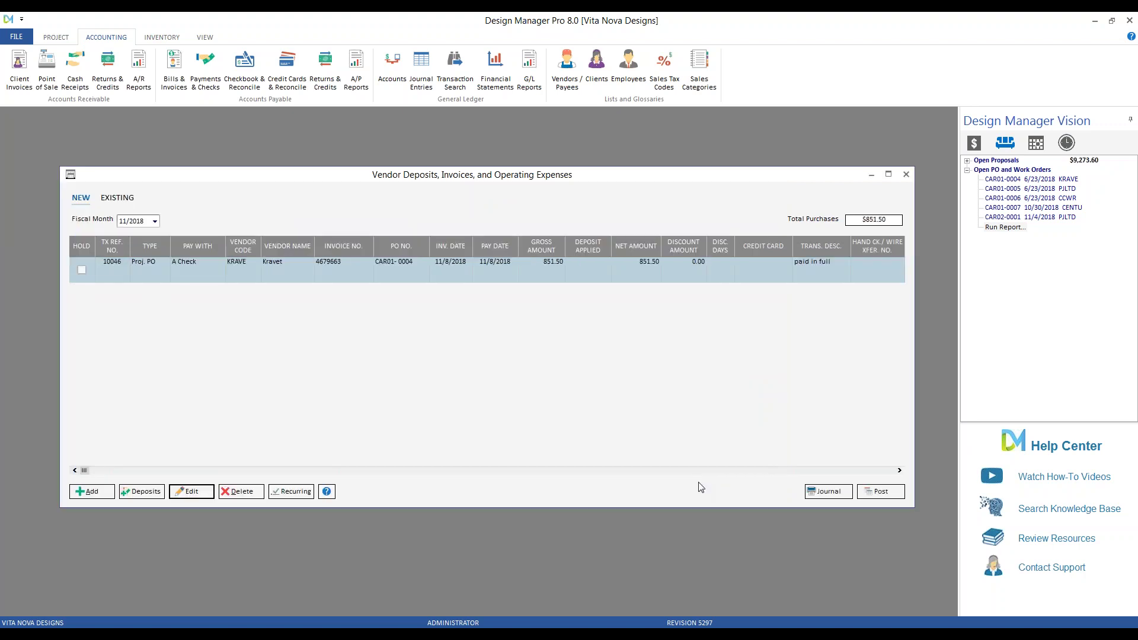
Step: Post the invoice into 11/2018 and return the Vision panel to proposals and orders
left_click(890, 492)
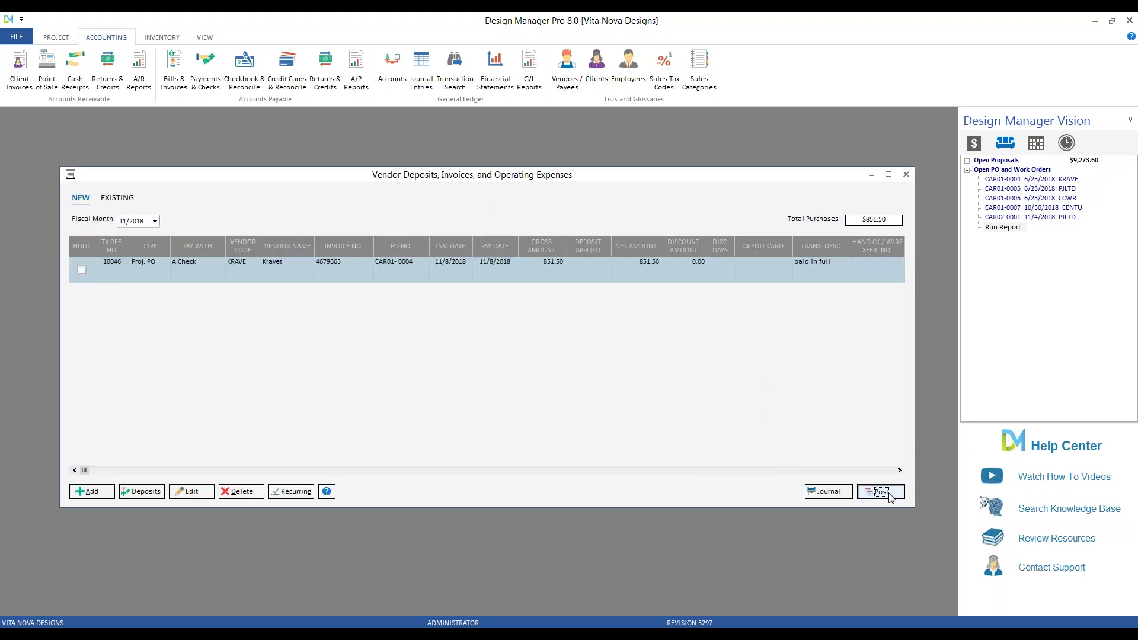
left_click(612, 368)
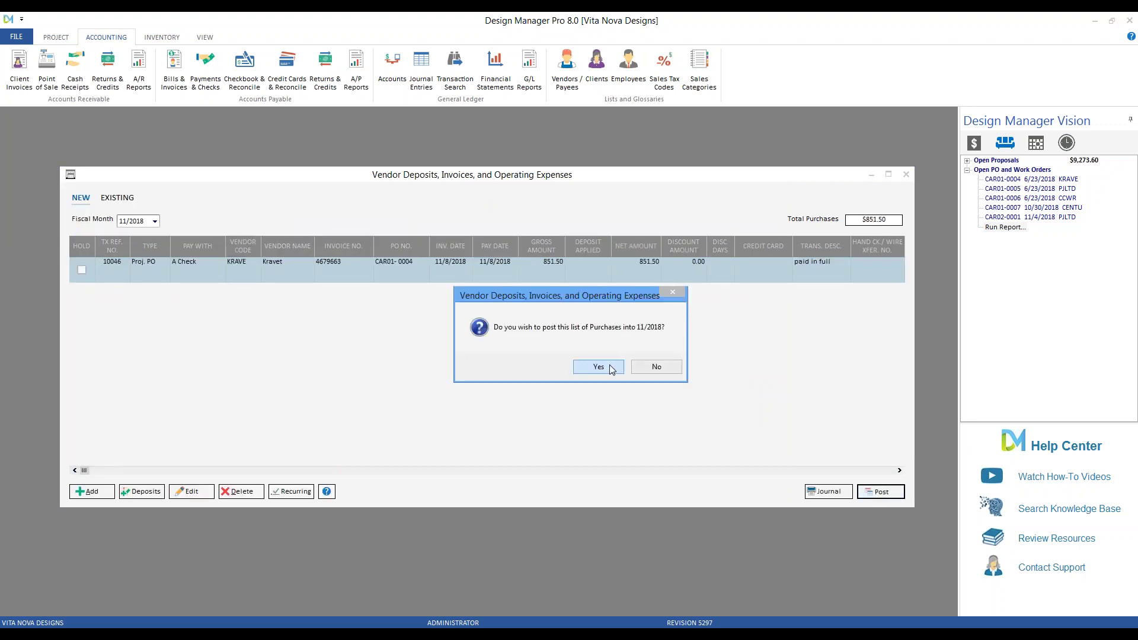
left_click(905, 175)
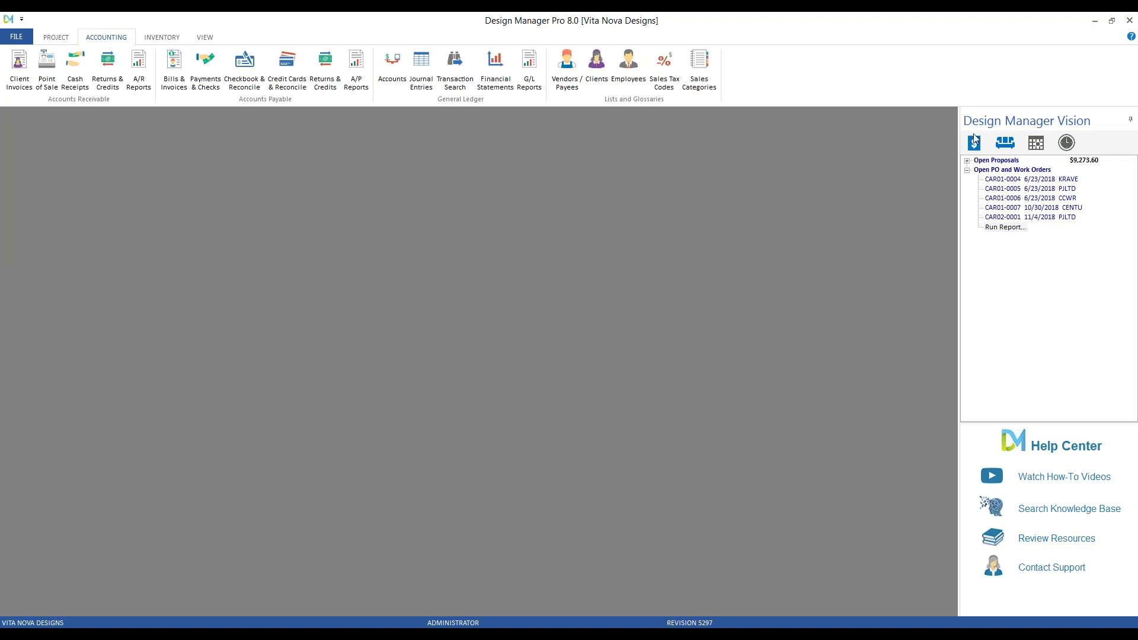
left_click(974, 142)
left_click(1001, 145)
Step: Expand the Open PO and Work Orders node to see the four remaining orders
left_click(968, 189)
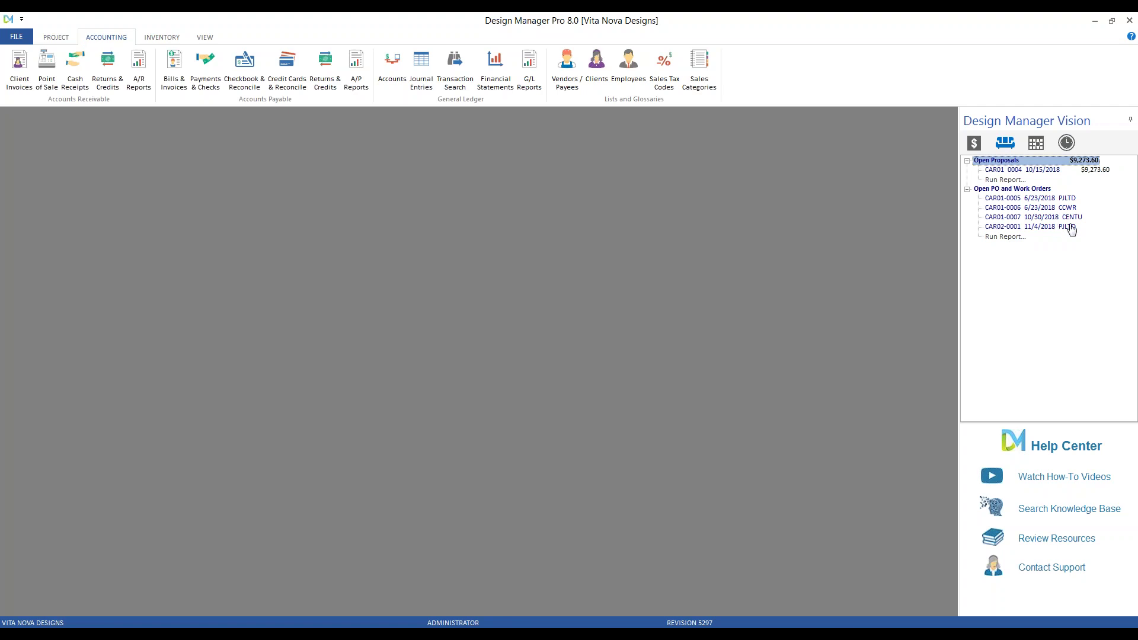
Step: Show Tasks and Appointments in the Vision panel and list appointments from November 13
left_click(1036, 144)
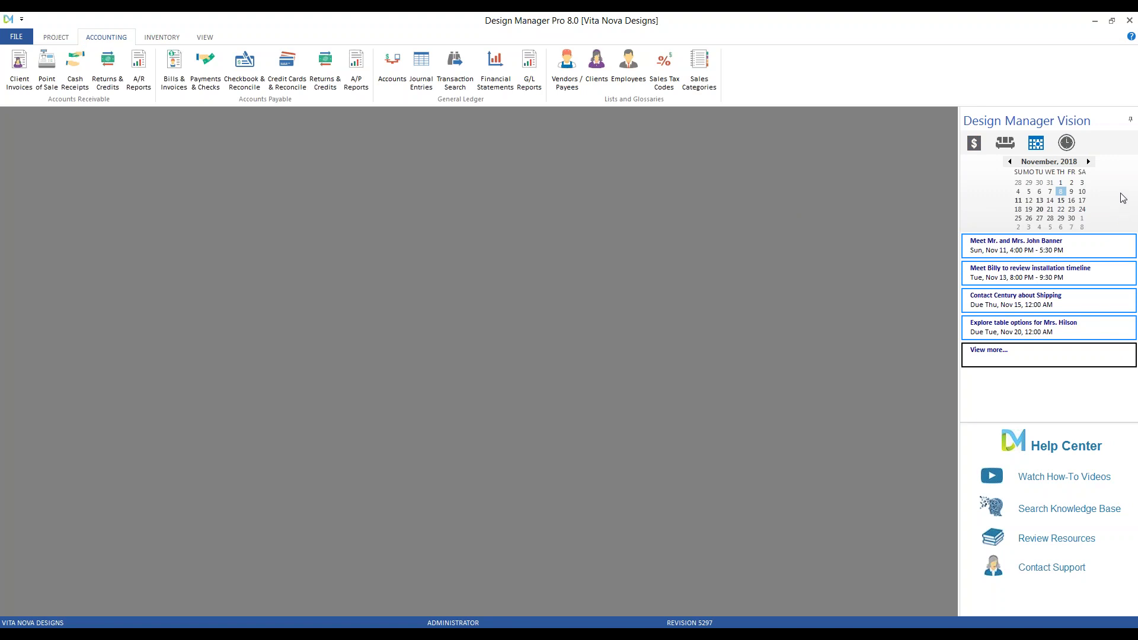
left_click(1041, 200)
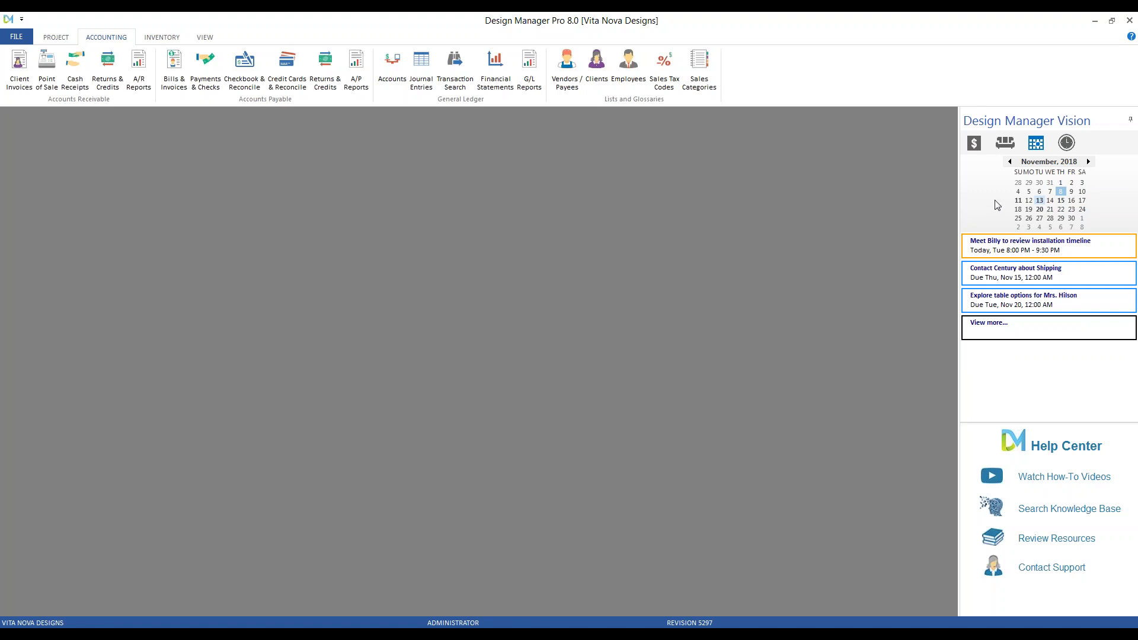
double_click(1059, 248)
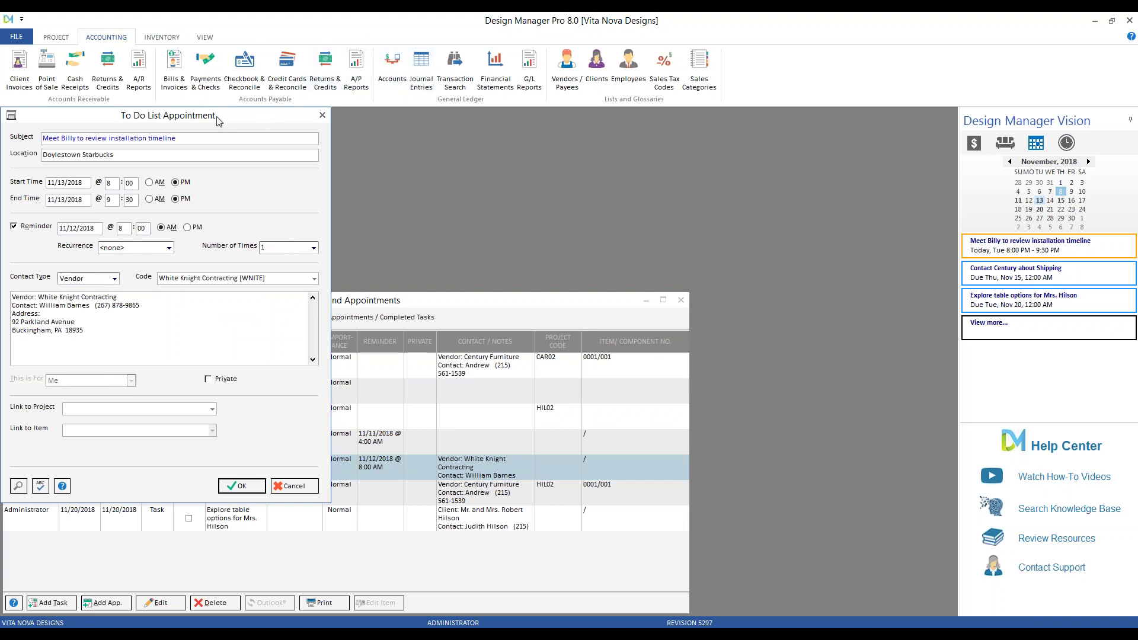
left_click_drag(205, 121, 335, 133)
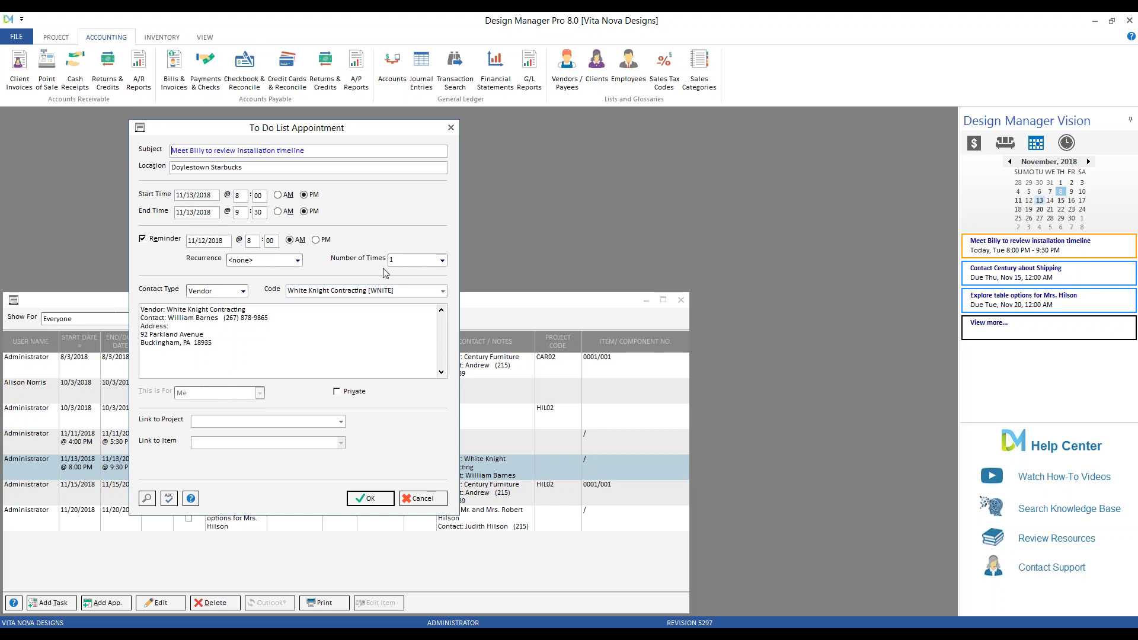
left_click(422, 499)
left_click(680, 300)
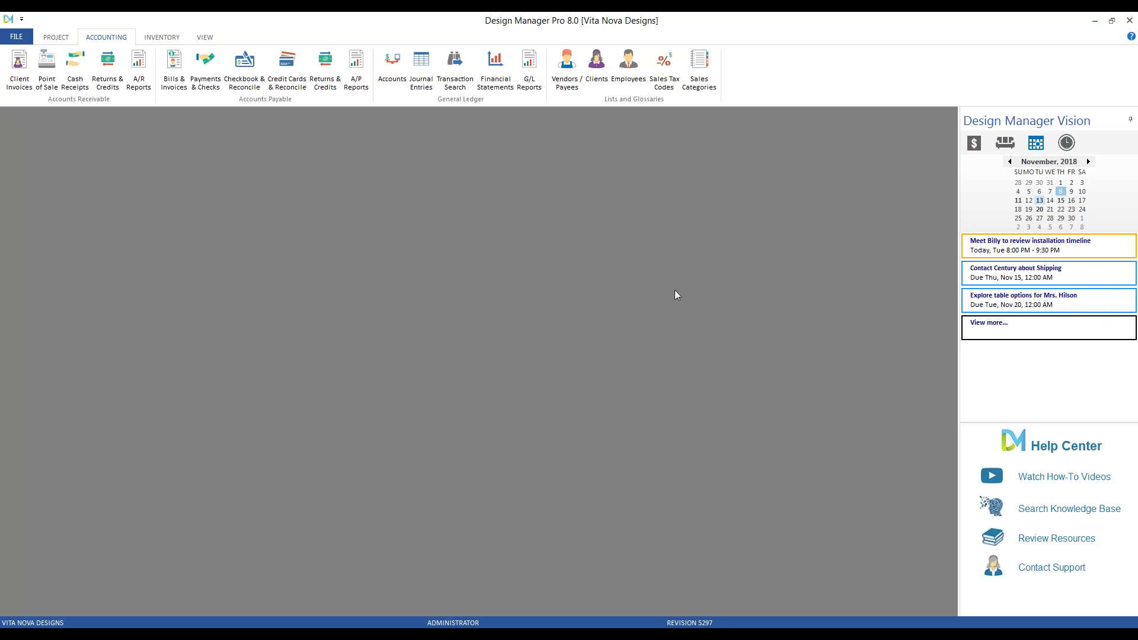
left_click(996, 326)
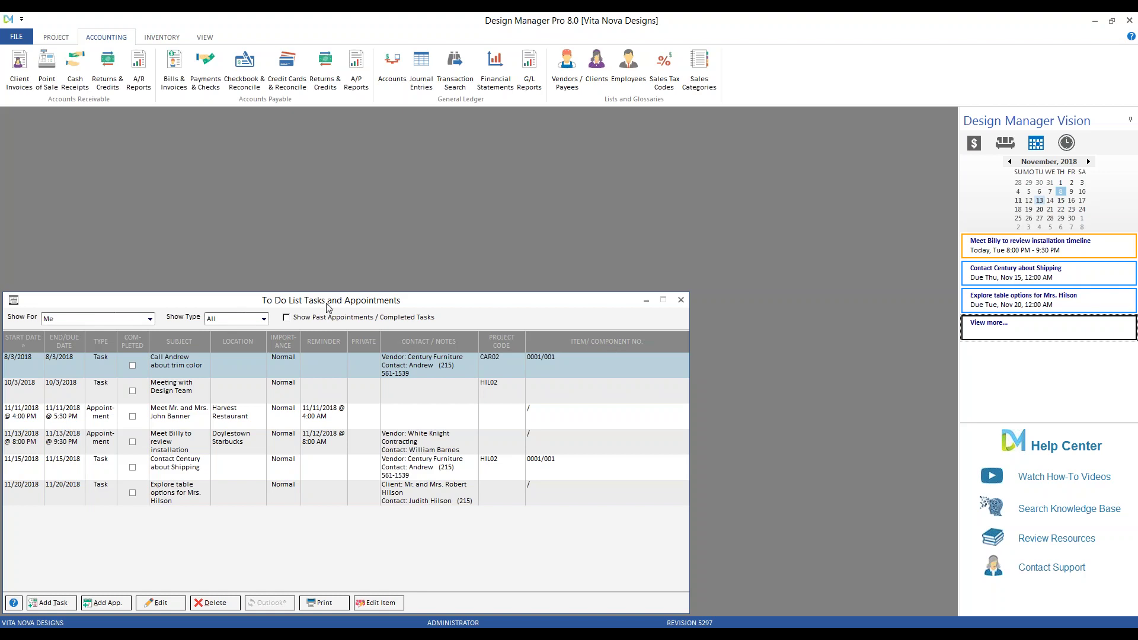
left_click_drag(329, 307, 400, 277)
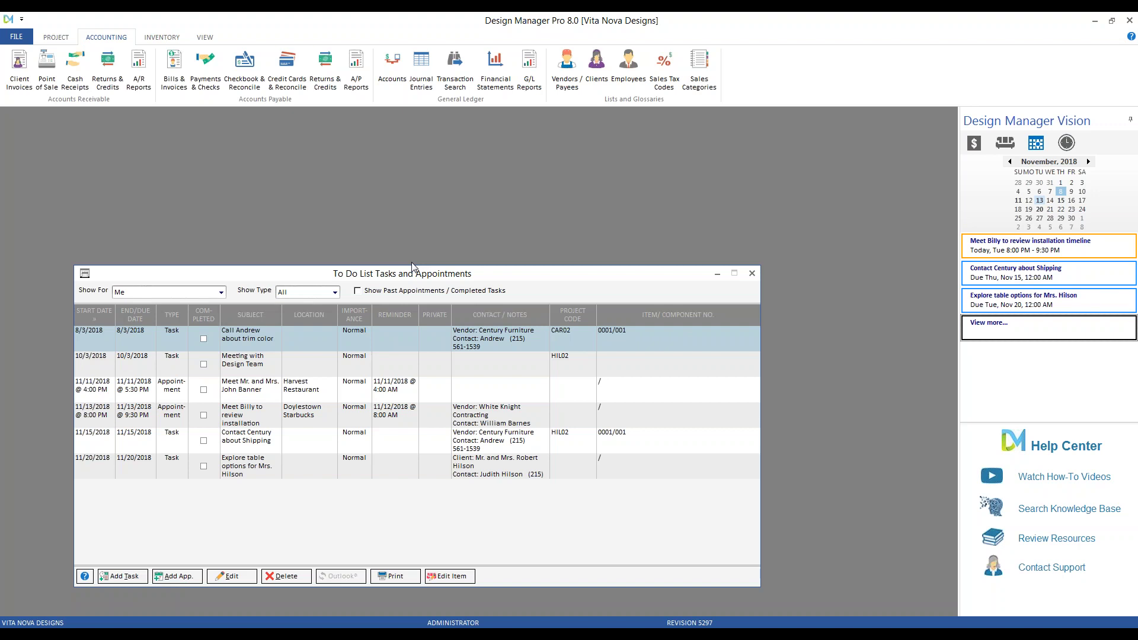
left_click(752, 273)
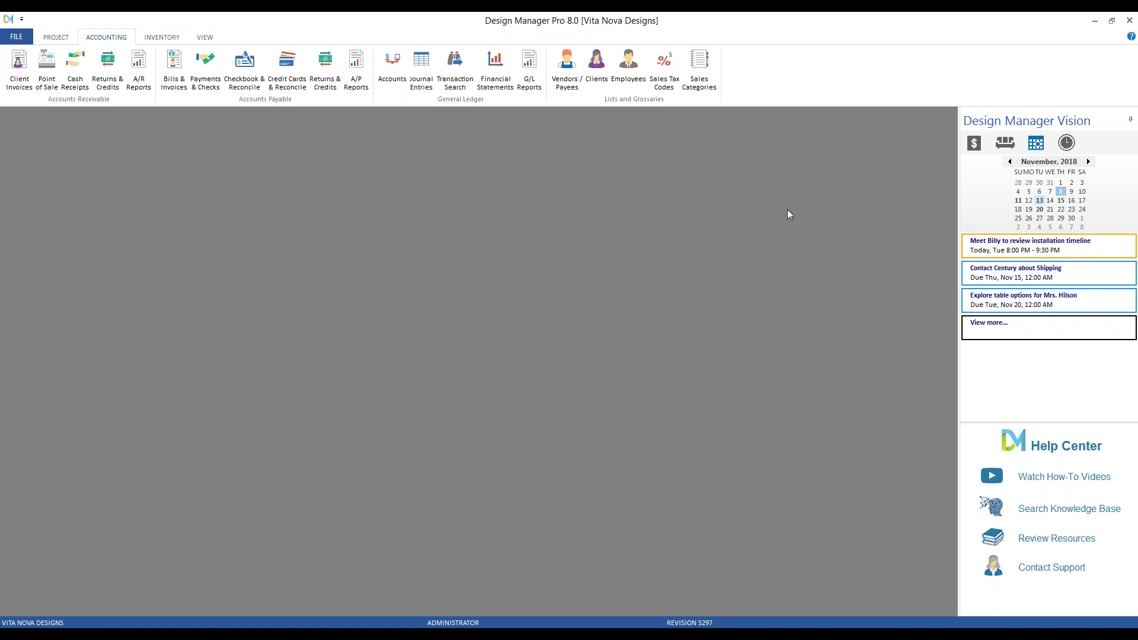
Step: Switch the Vision panel to the time tracker and start timing a PHONE - Phone Call
left_click(1068, 143)
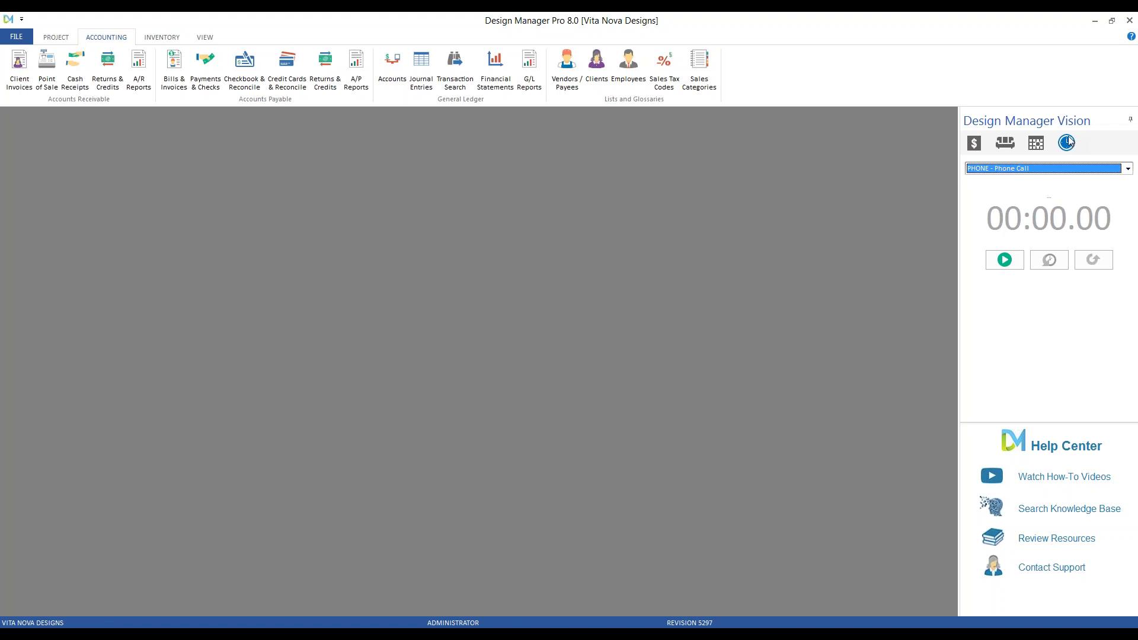
left_click(1010, 262)
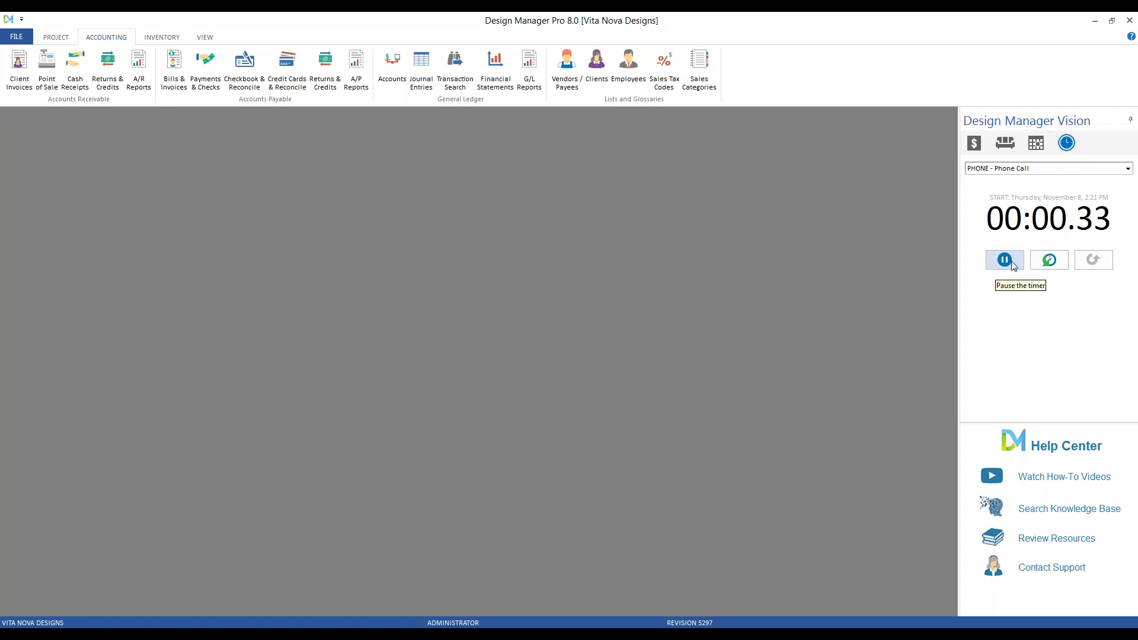
Step: Pause the timer at 00:00.35 and create a new time entry from it
left_click(1005, 260)
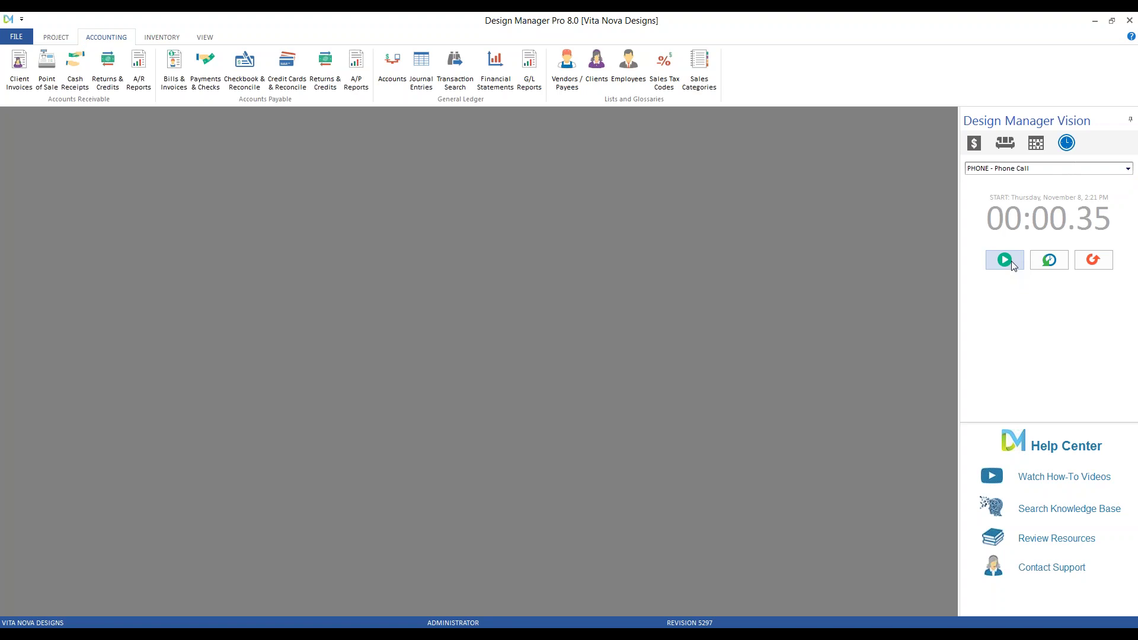
left_click(1061, 265)
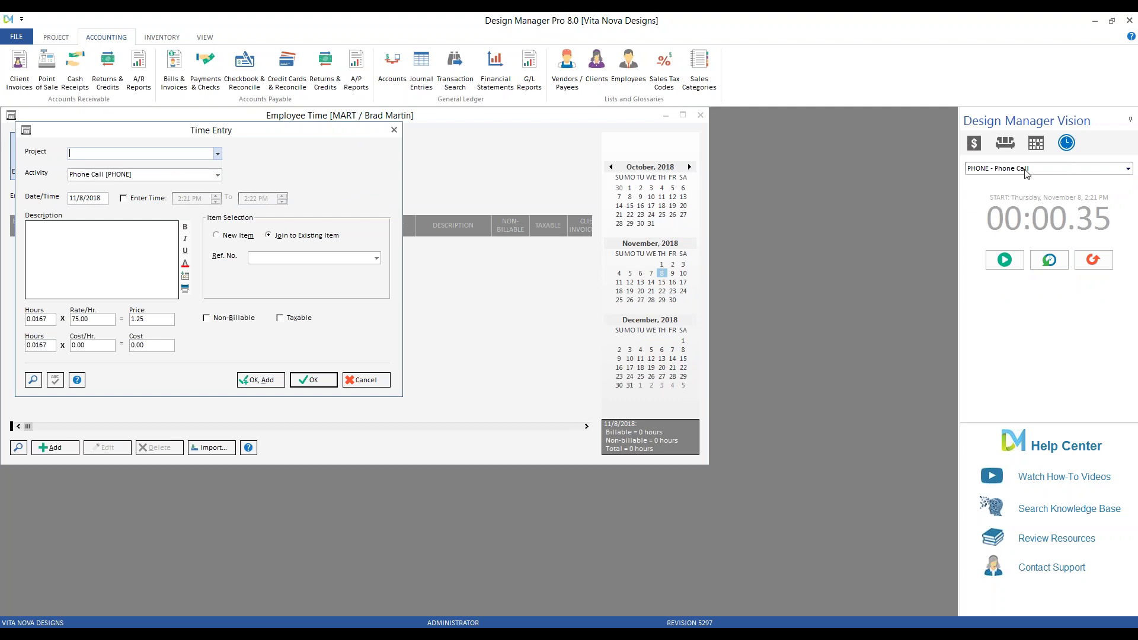
left_click(1128, 168)
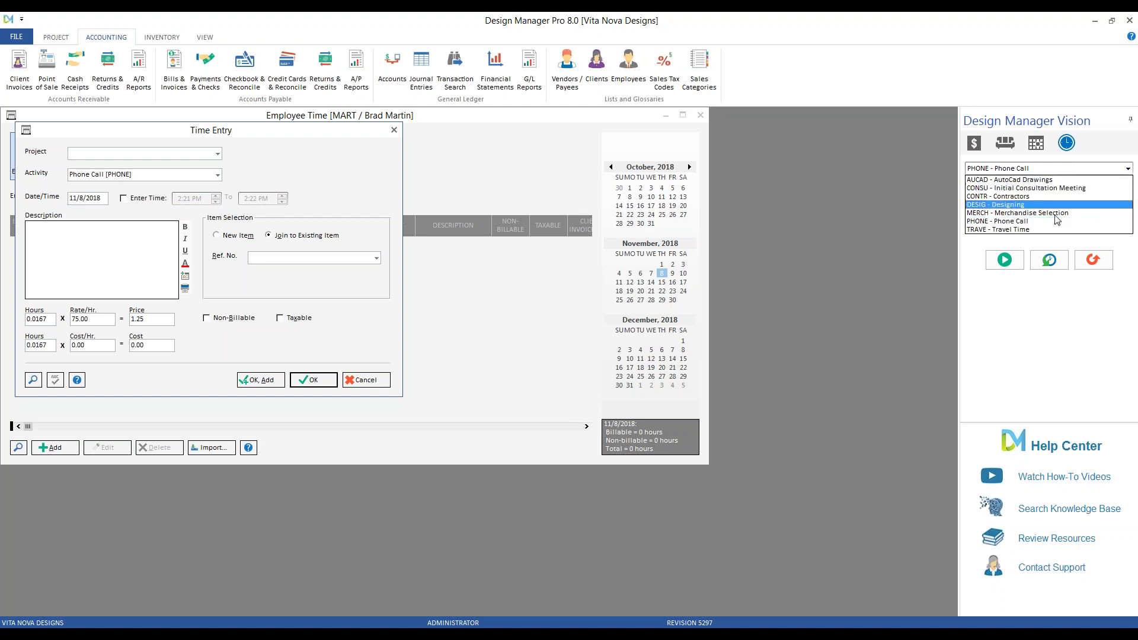
left_click(1038, 222)
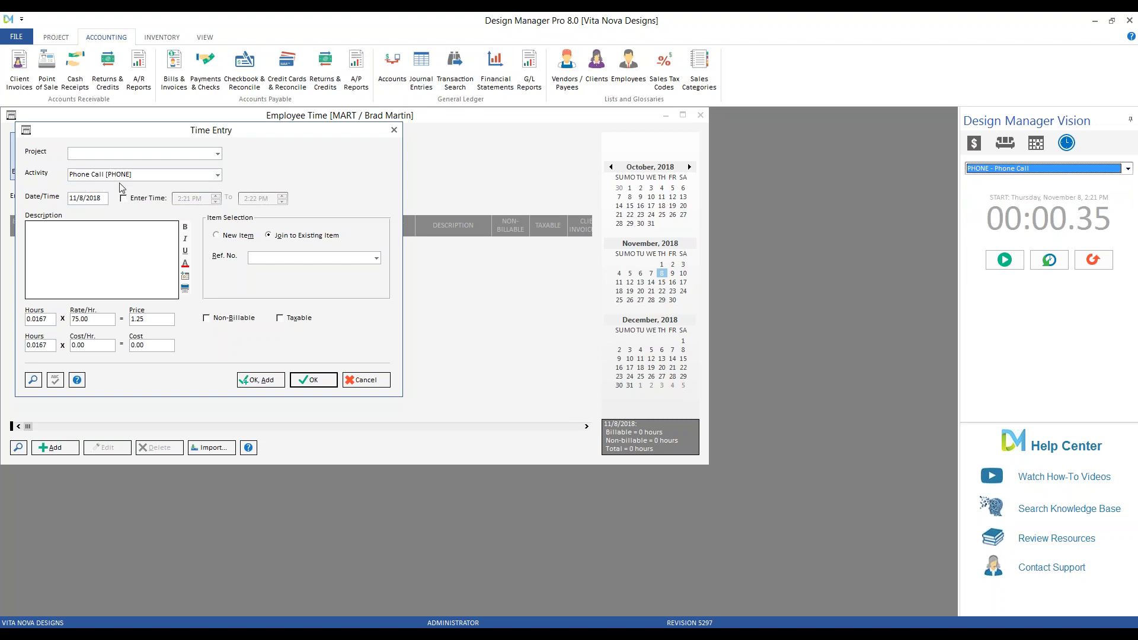
left_click_drag(151, 132, 491, 264)
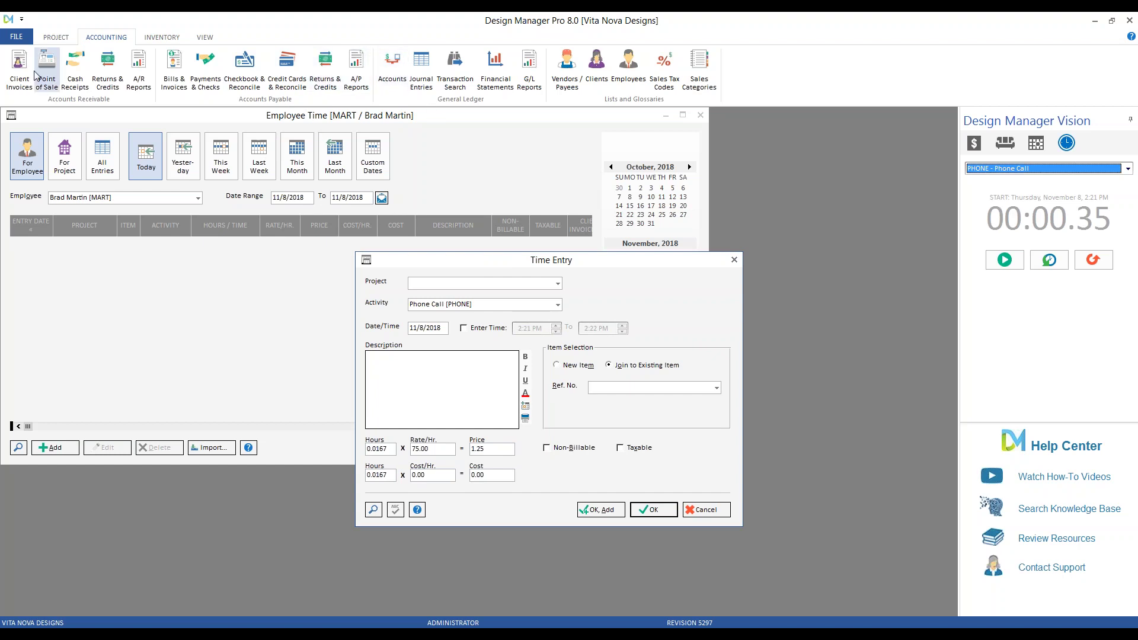
left_click(16, 36)
left_click(24, 62)
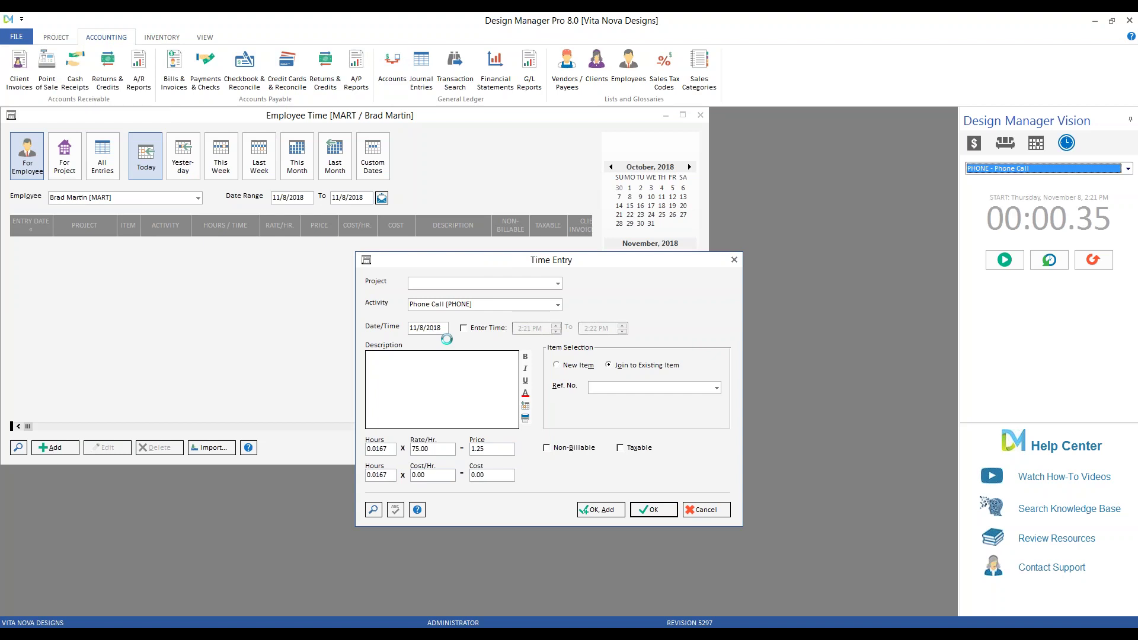
left_click(293, 186)
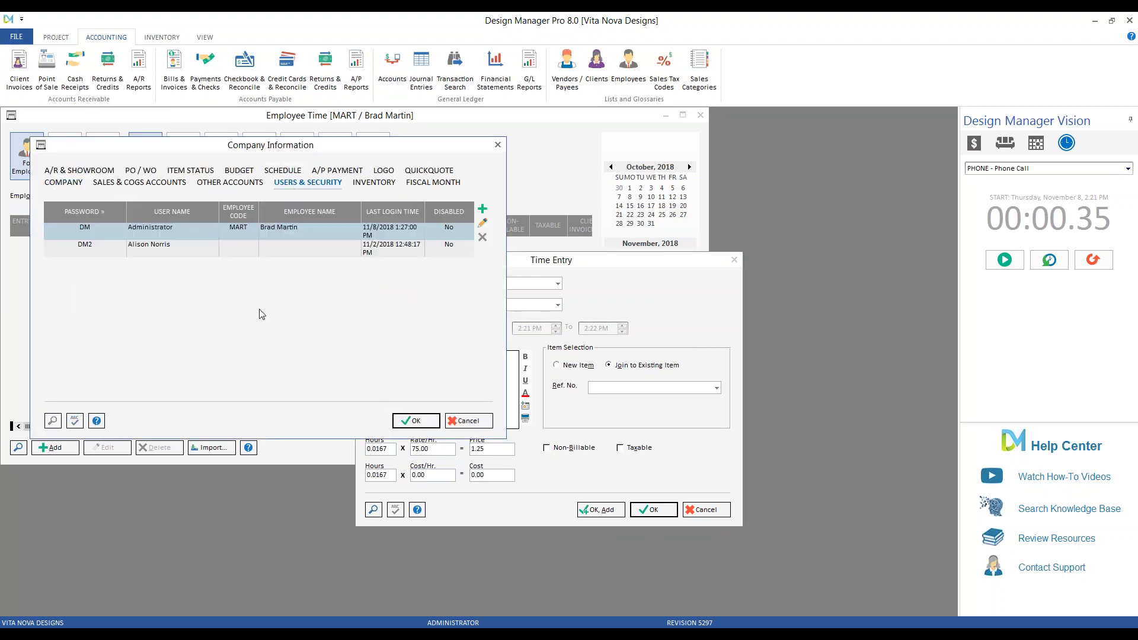
double_click(178, 230)
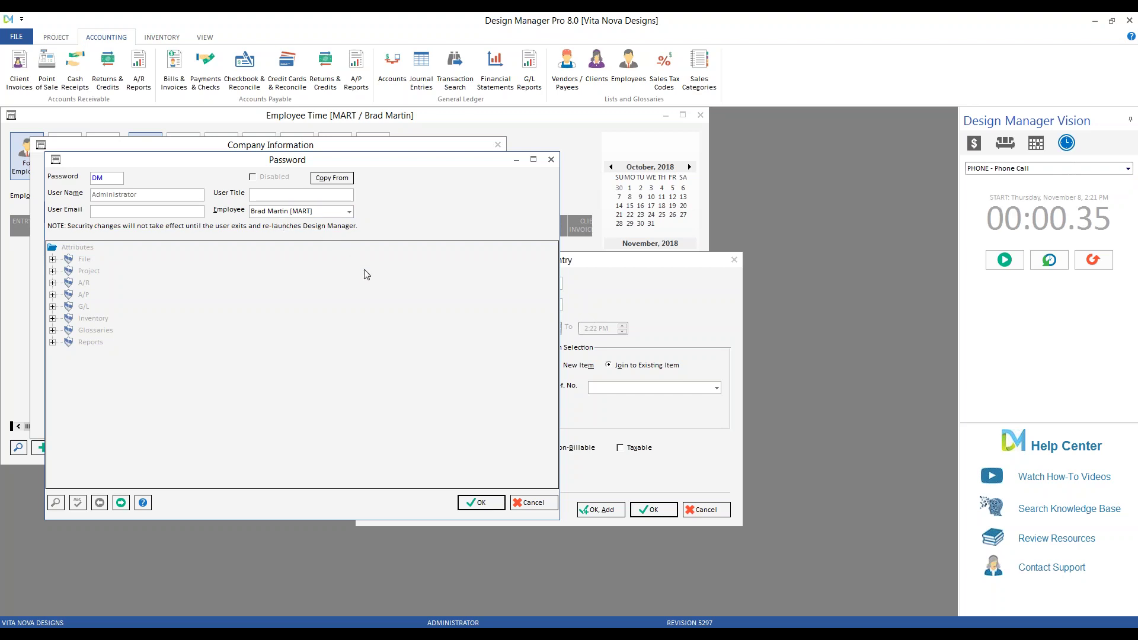
left_click(534, 503)
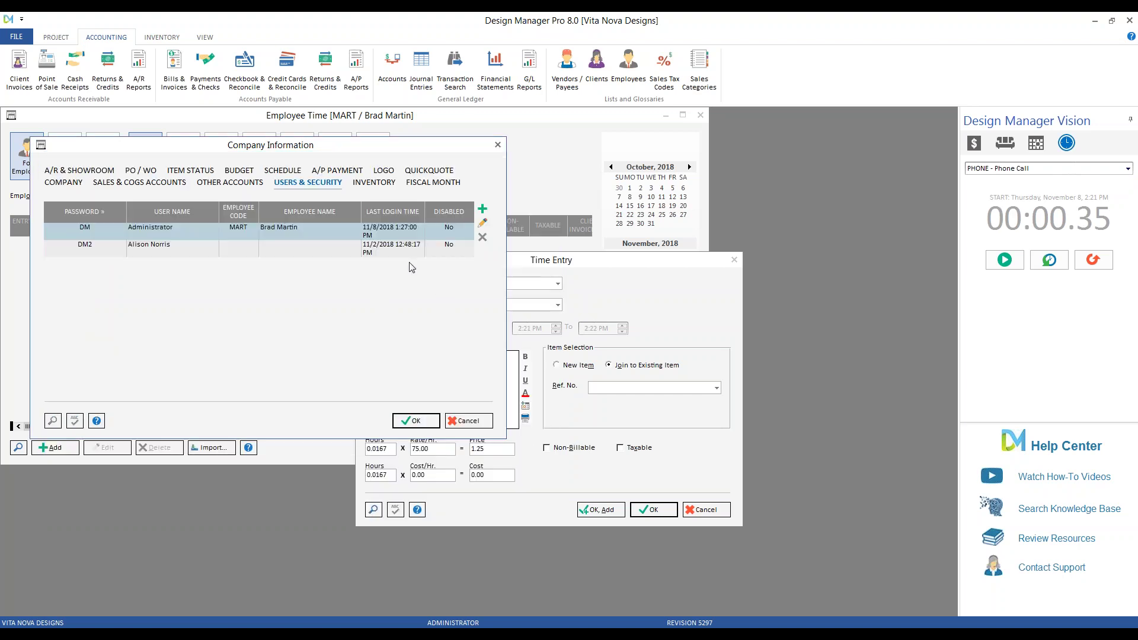
left_click(482, 421)
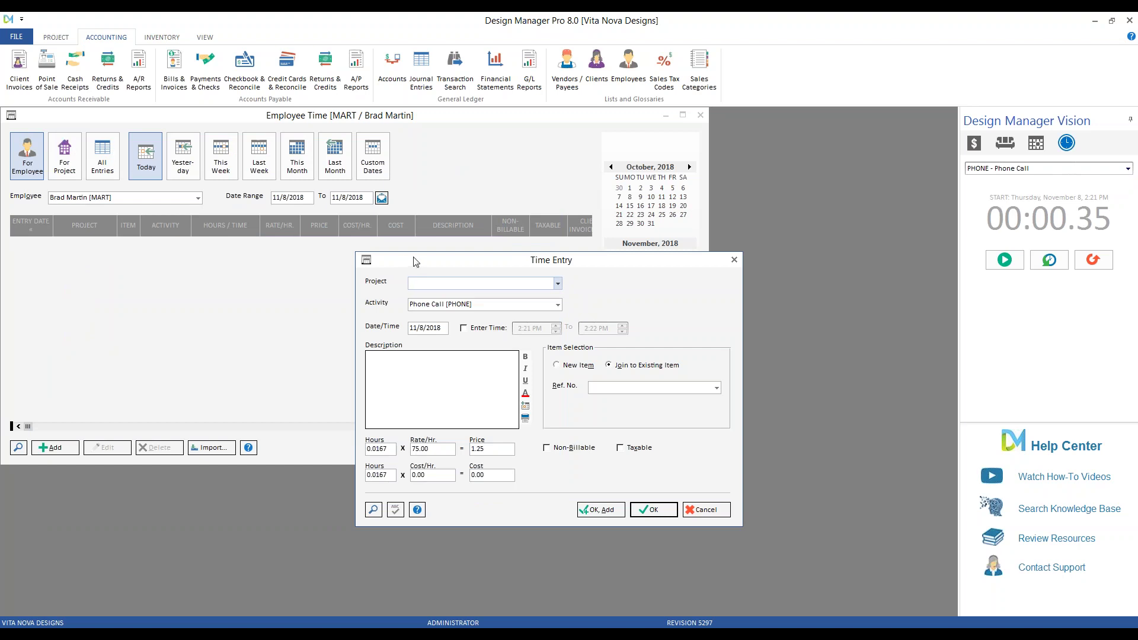
left_click_drag(415, 260, 174, 151)
Step: Assign the time entry to project HIL01 with description 'phone call with contractor'
left_click(318, 174)
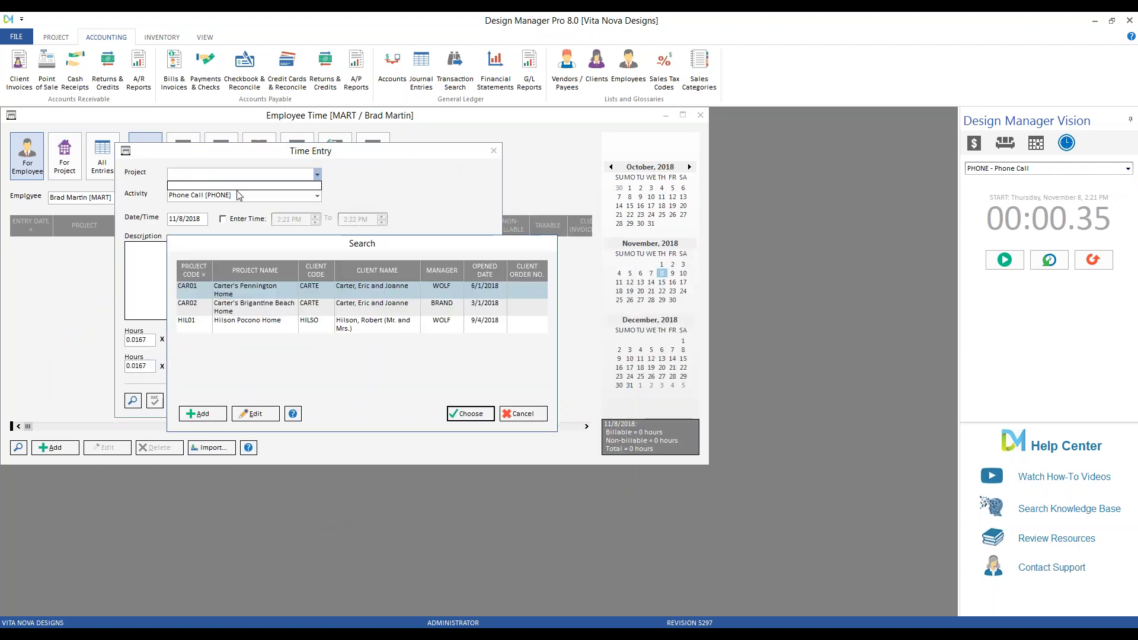
left_click(243, 326)
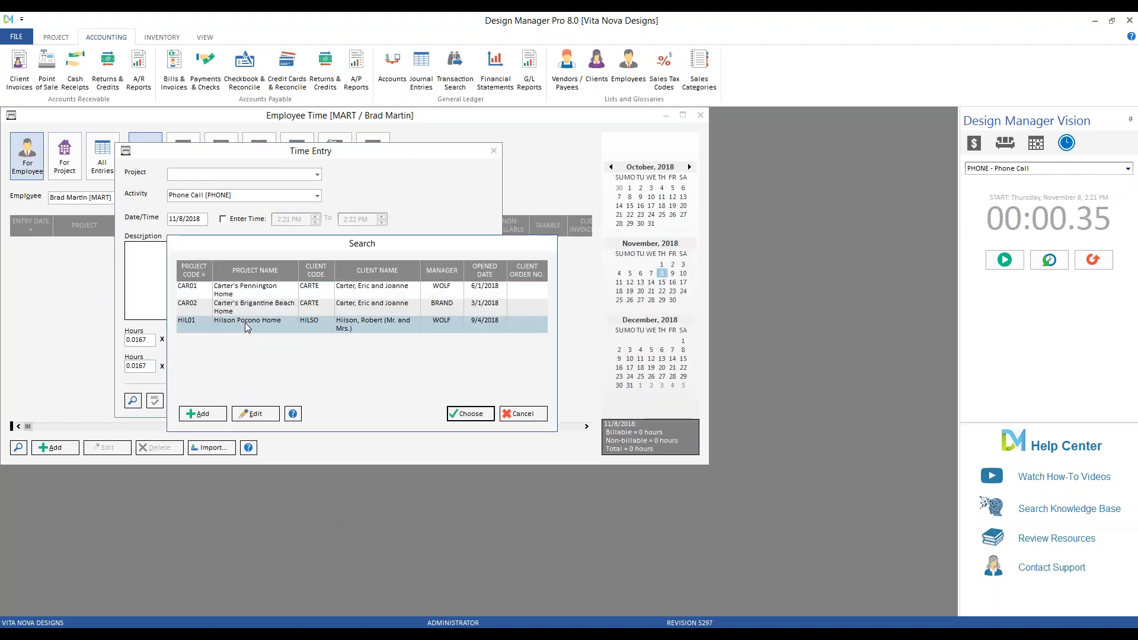
double_click(243, 326)
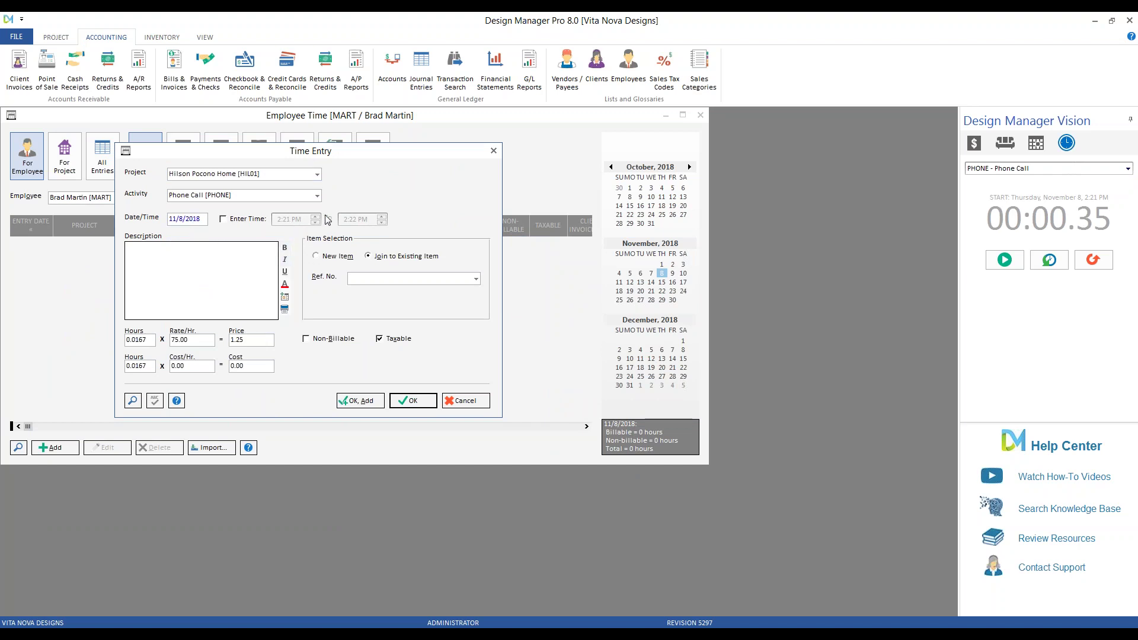
left_click(140, 340)
left_click(190, 286)
type("phone call with contractor")
Step: Make the entry a New Item with location TIME chosen from the global location list
left_click(336, 257)
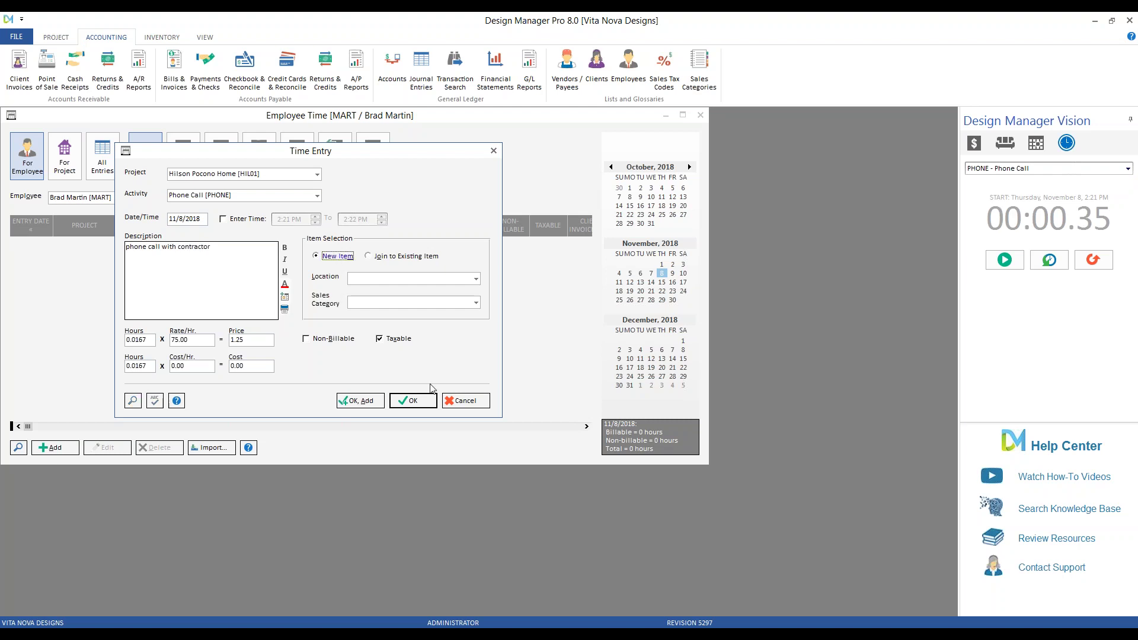
left_click(431, 277)
left_click(477, 278)
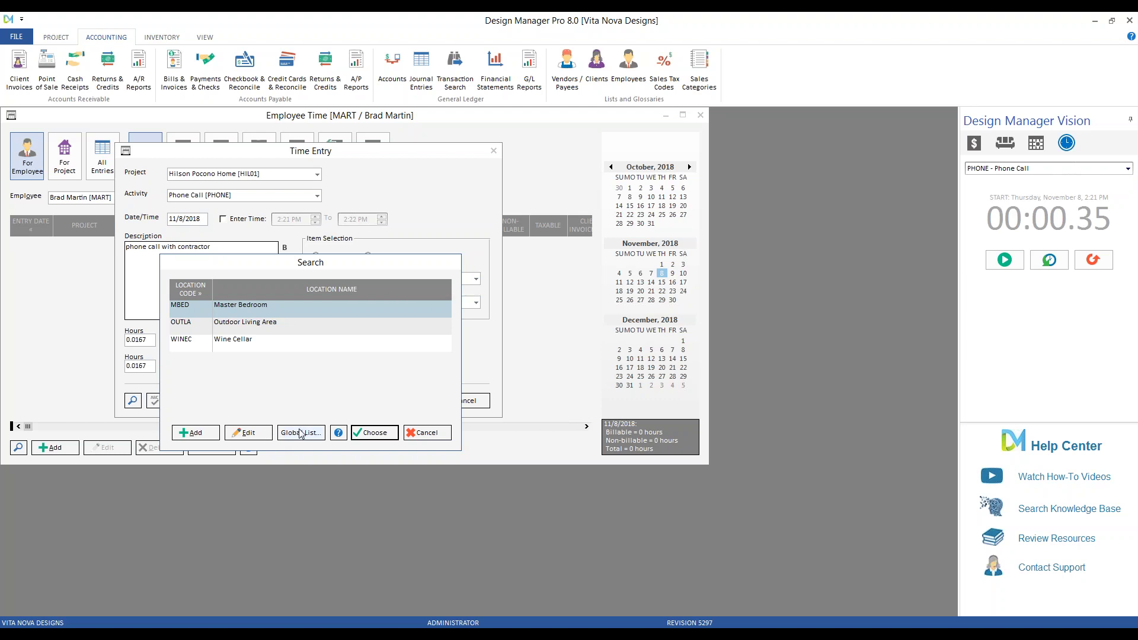
left_click(301, 433)
type("Time")
double_click(358, 392)
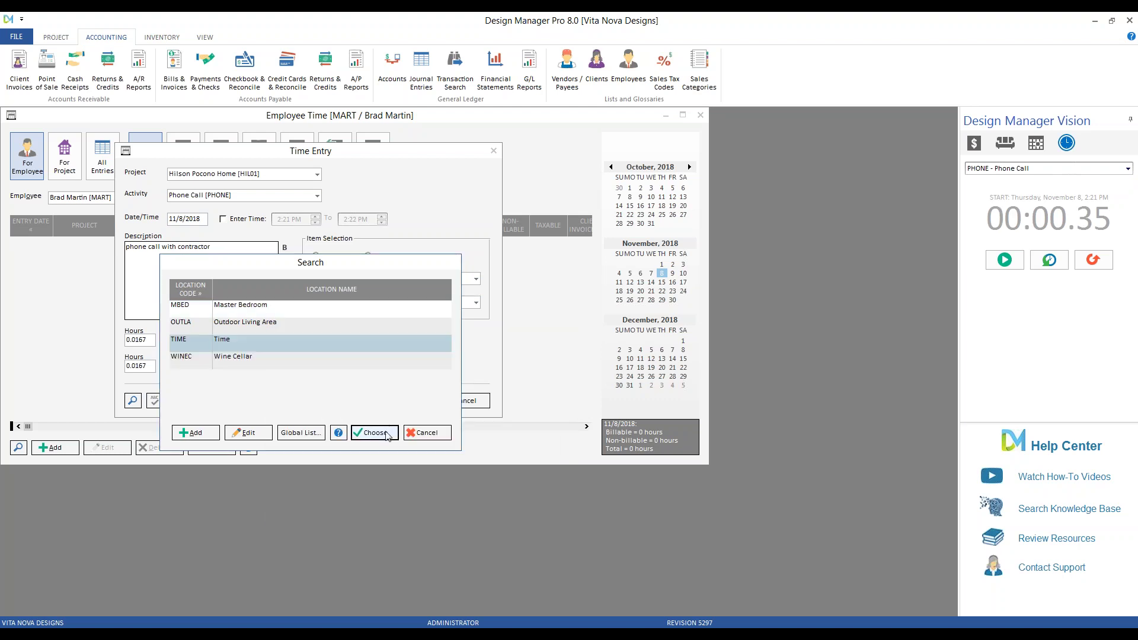
left_click(372, 434)
Step: Set the sales category to Professional Services / Time and save the time entry
left_click(389, 303)
type("t")
key("BackSpace")
type("p")
key("Down")
key("Down")
key("Return")
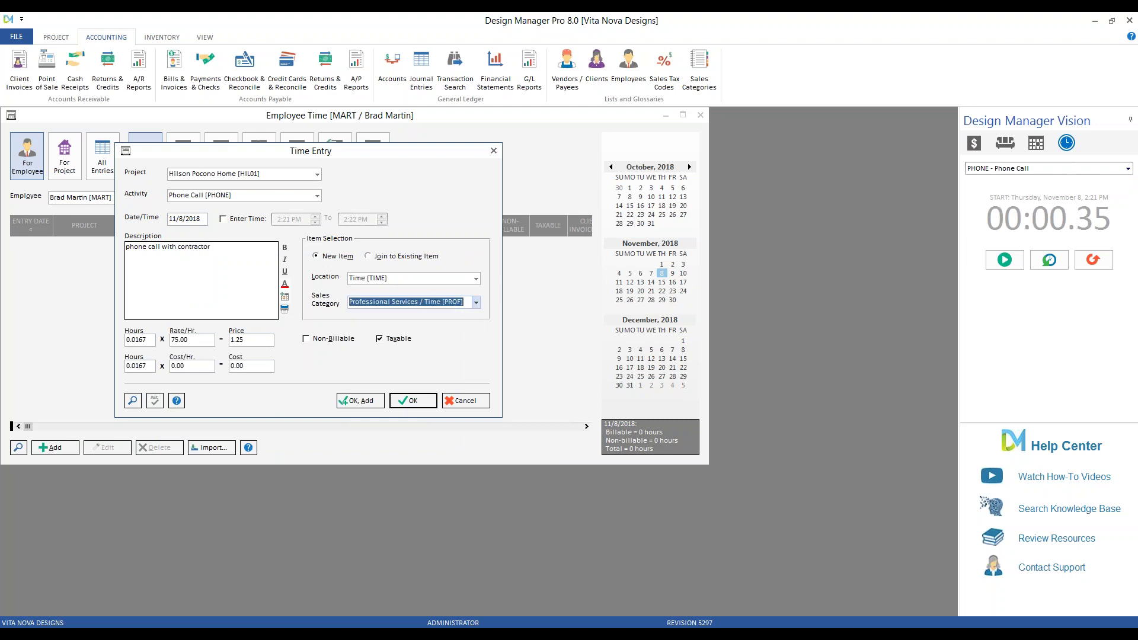
left_click(422, 403)
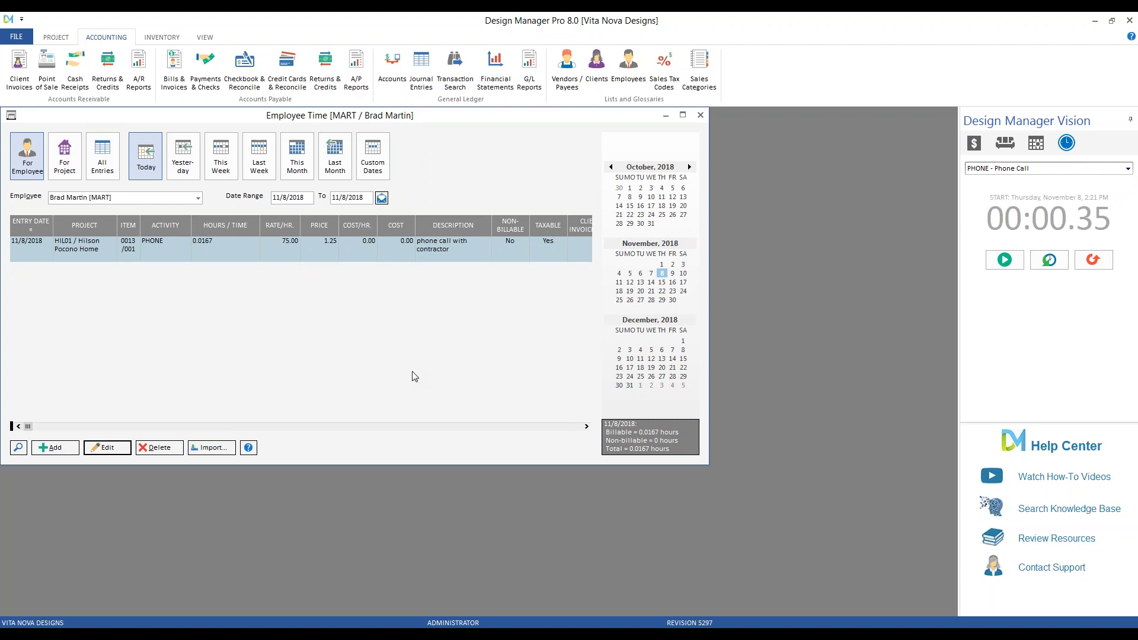
Step: Close the Employee Time window
left_click(700, 116)
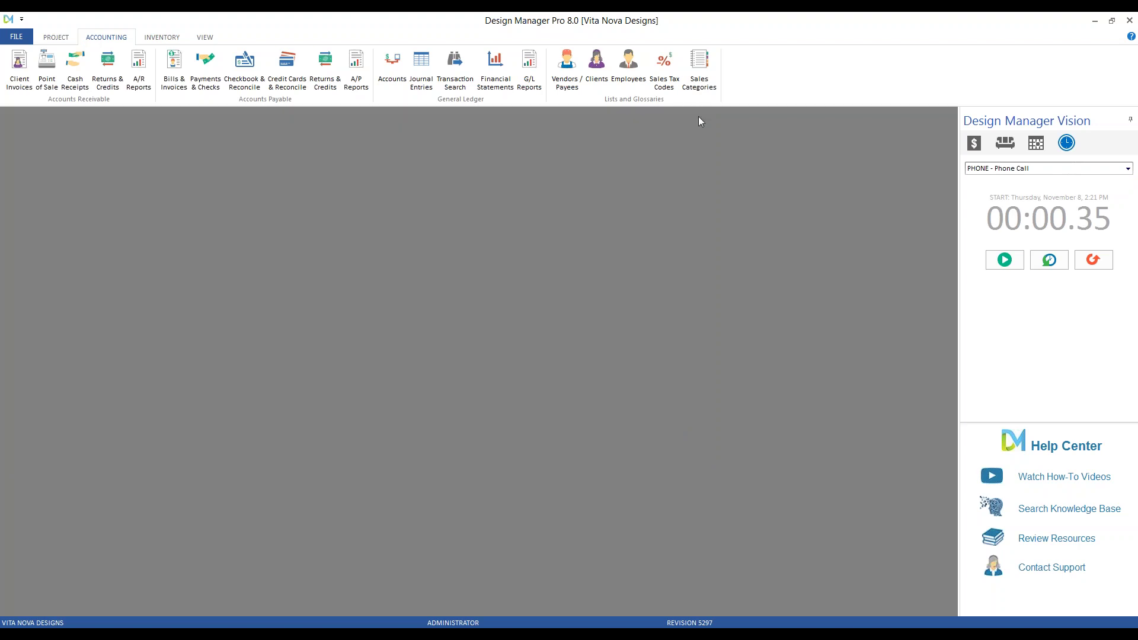